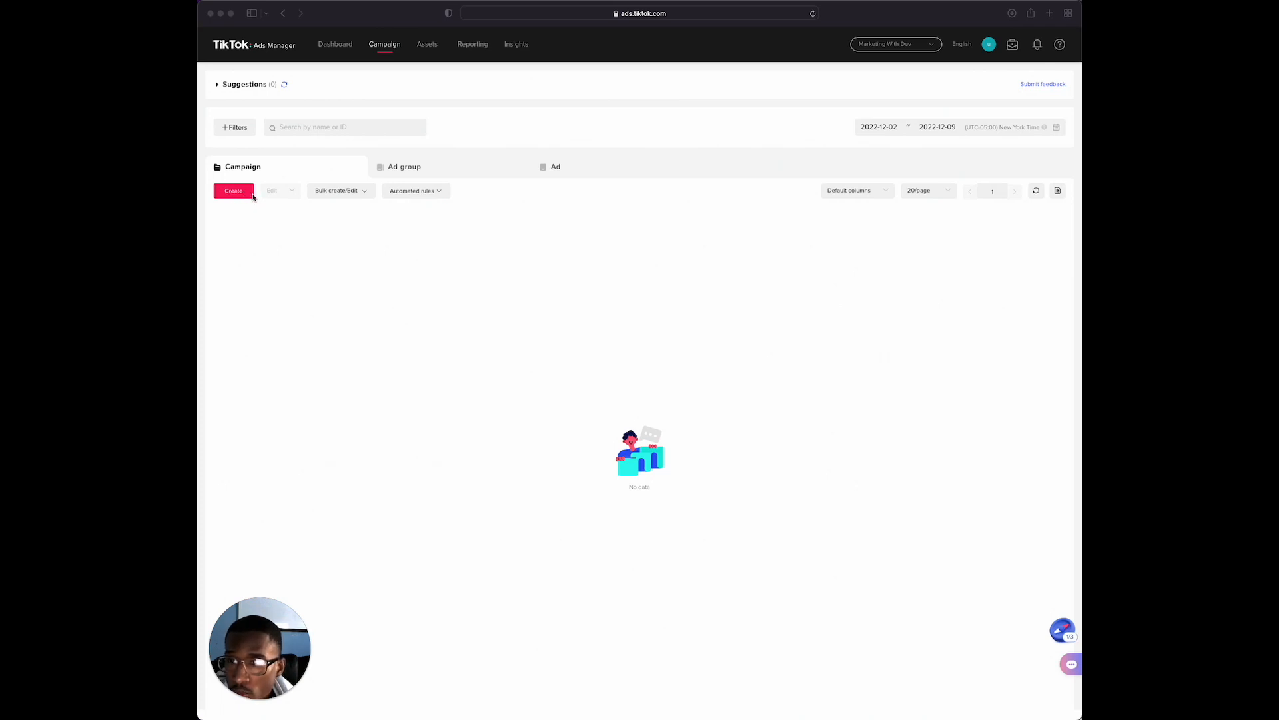
Start a new campaign from scratch, discarding the last edits, and choose Website conversions as the advertising objective
click(238, 193)
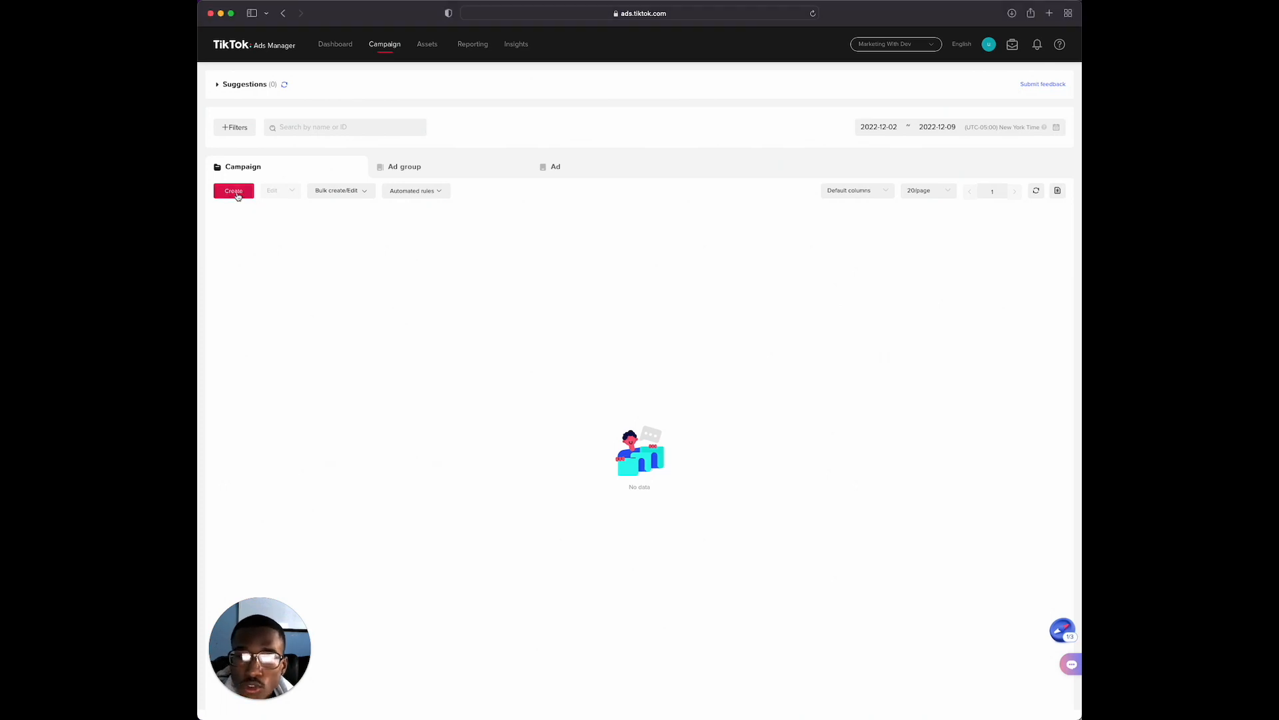
click(238, 194)
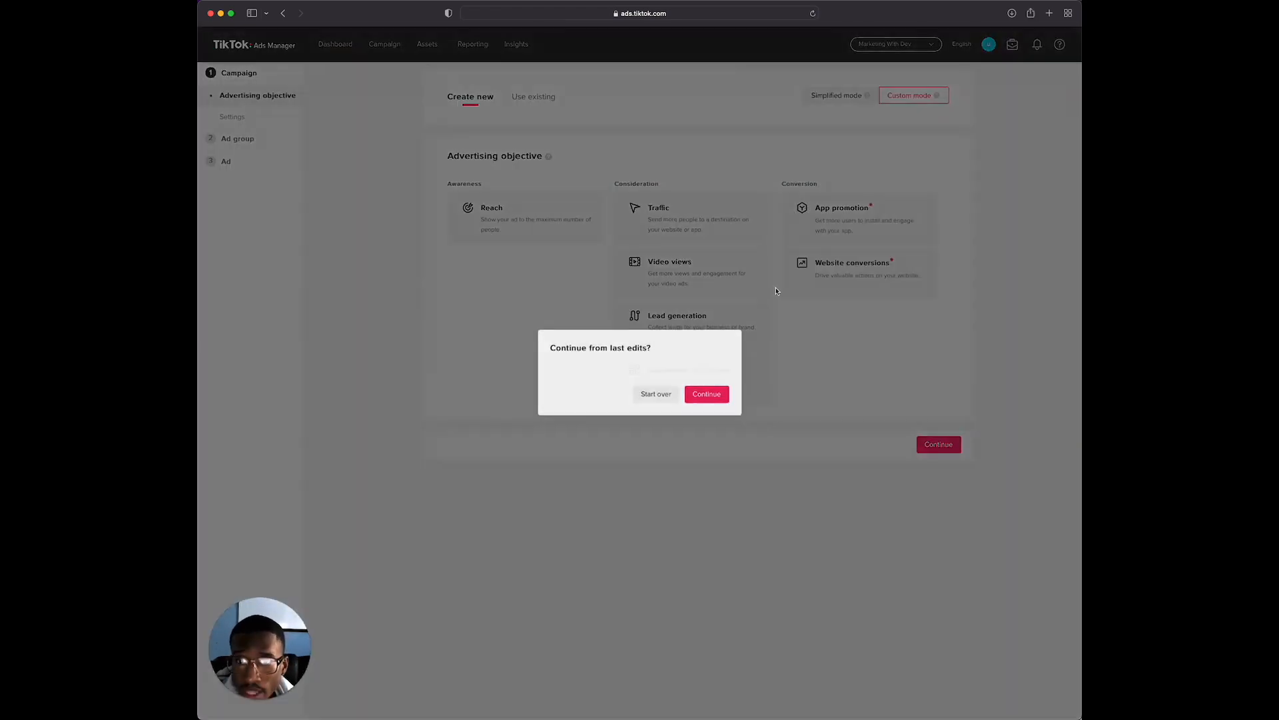
click(654, 394)
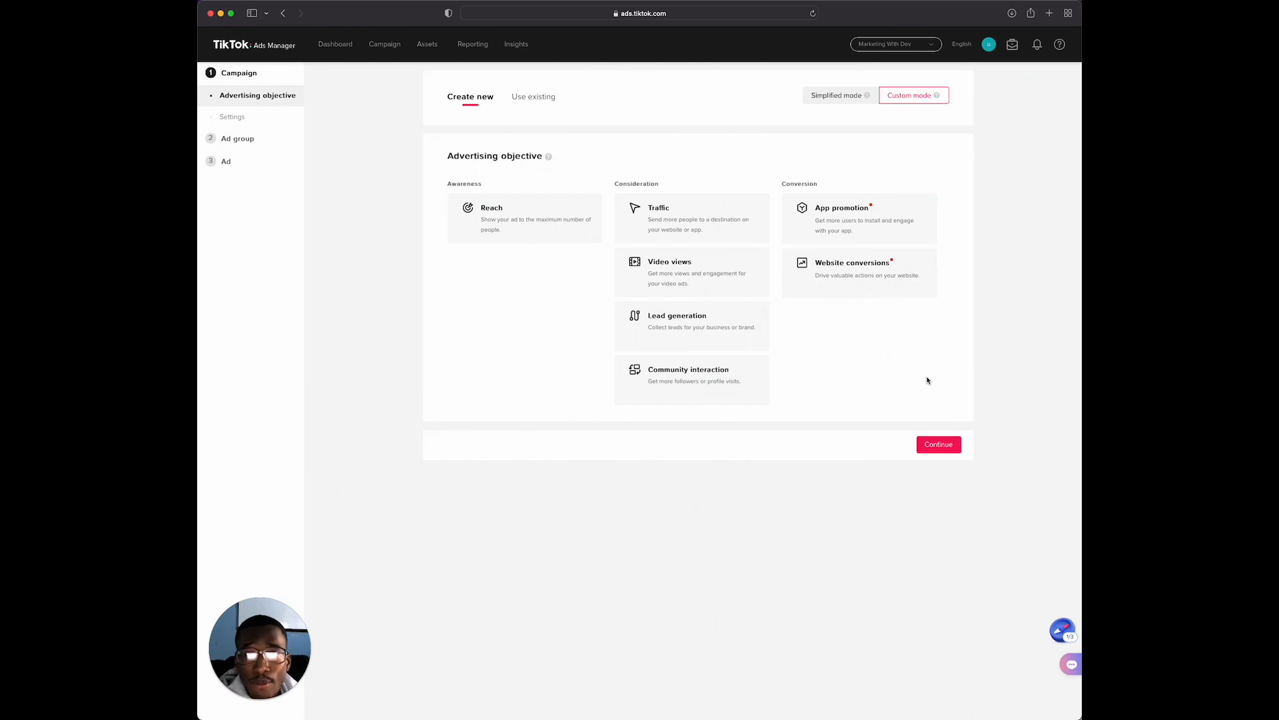
click(860, 275)
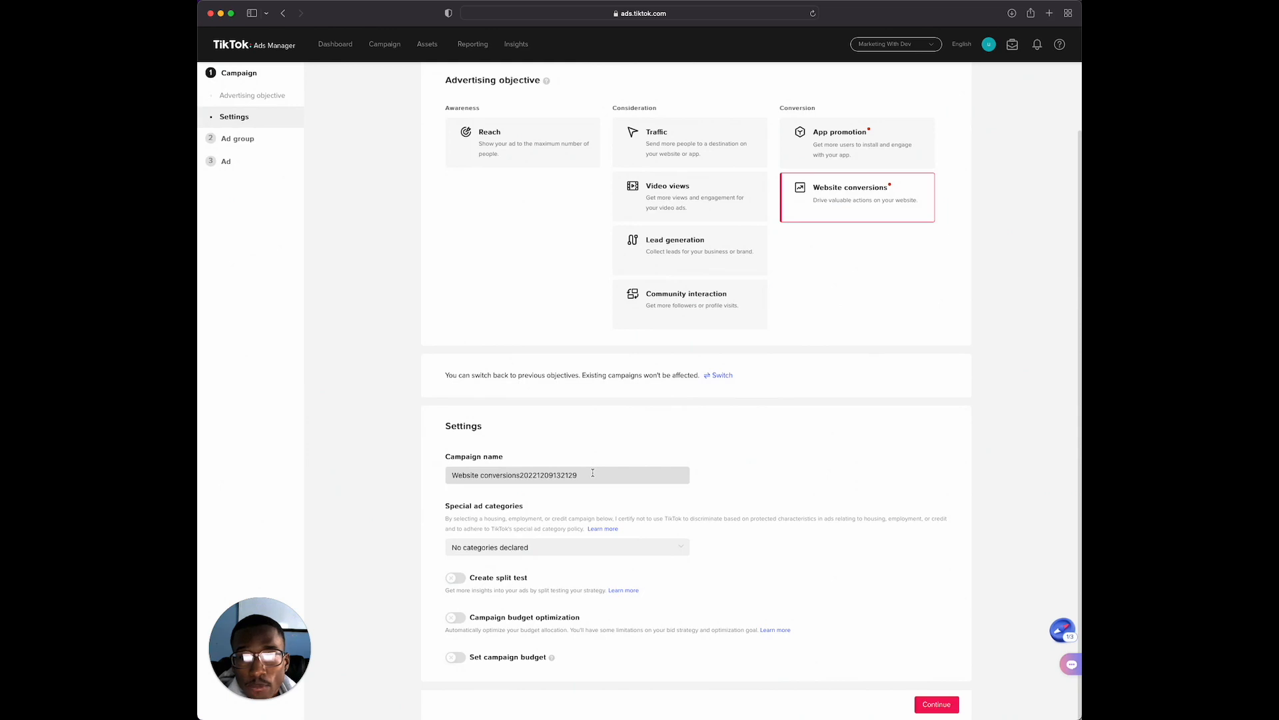
Rename the campaign as "L1 | Example | Conversions"
drag(592, 473, 443, 469)
key(BackSpace)
text(L1 )
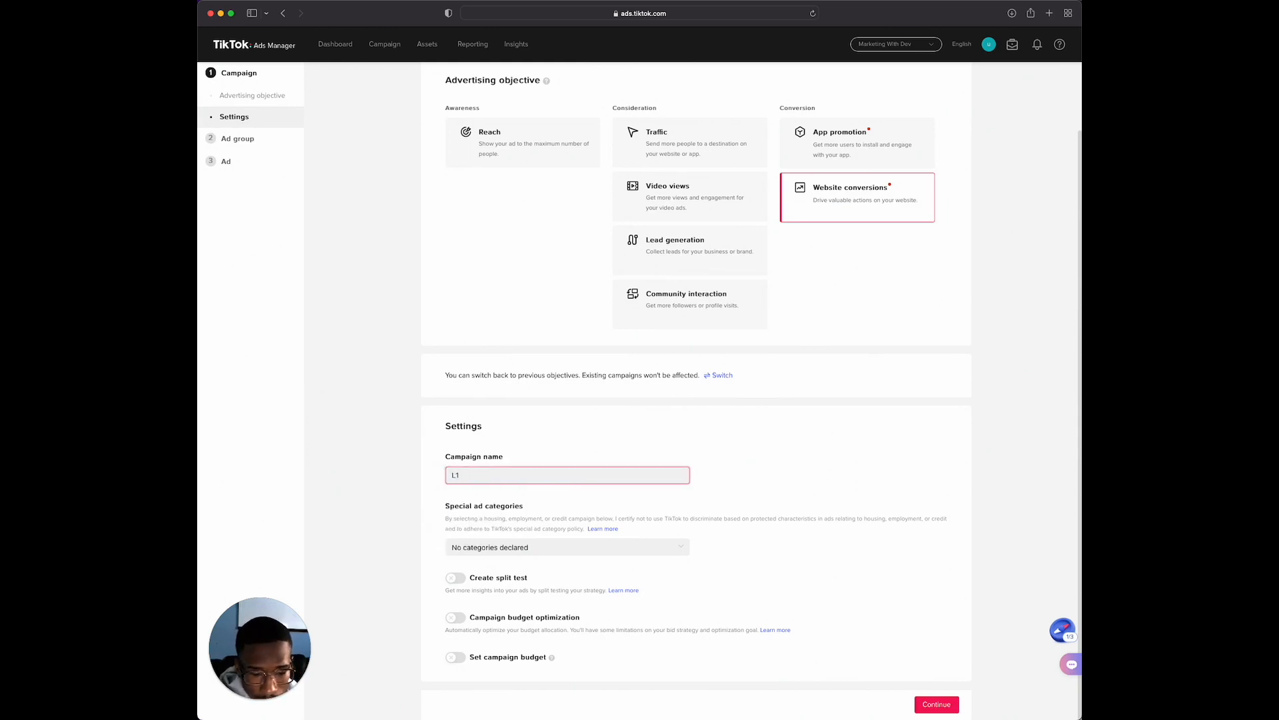
text(| Example)
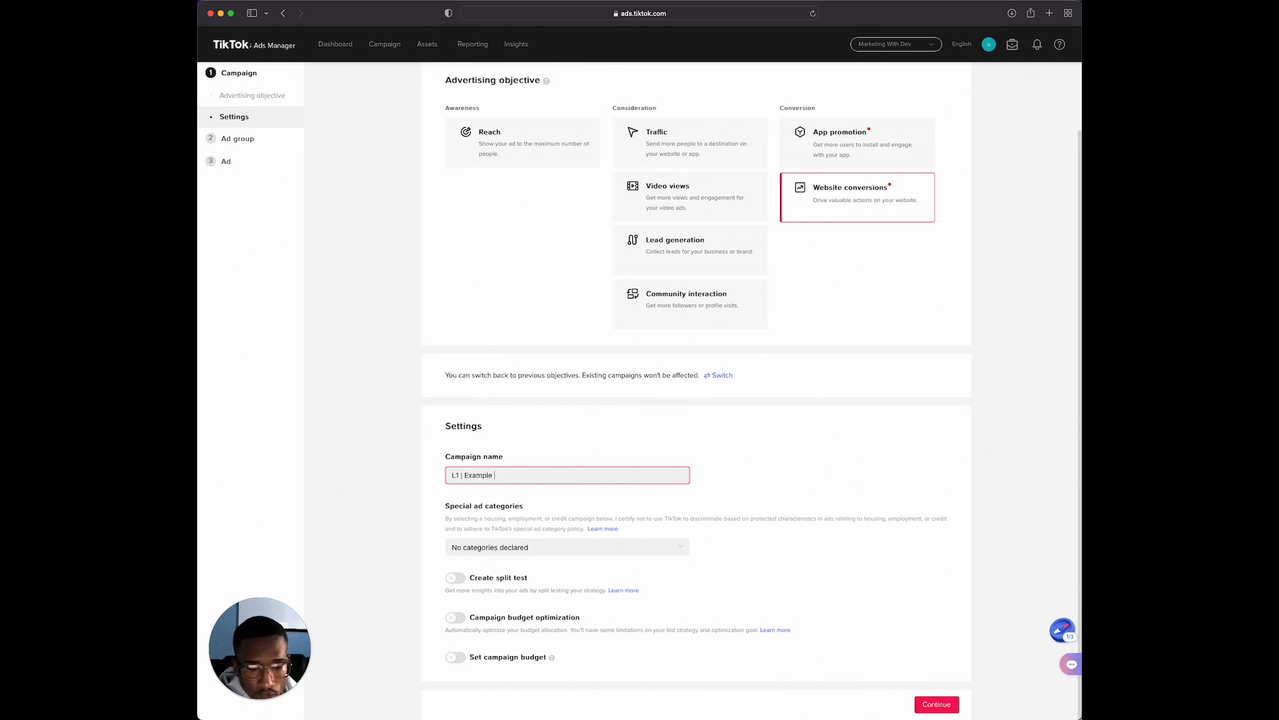
text( | Conversions)
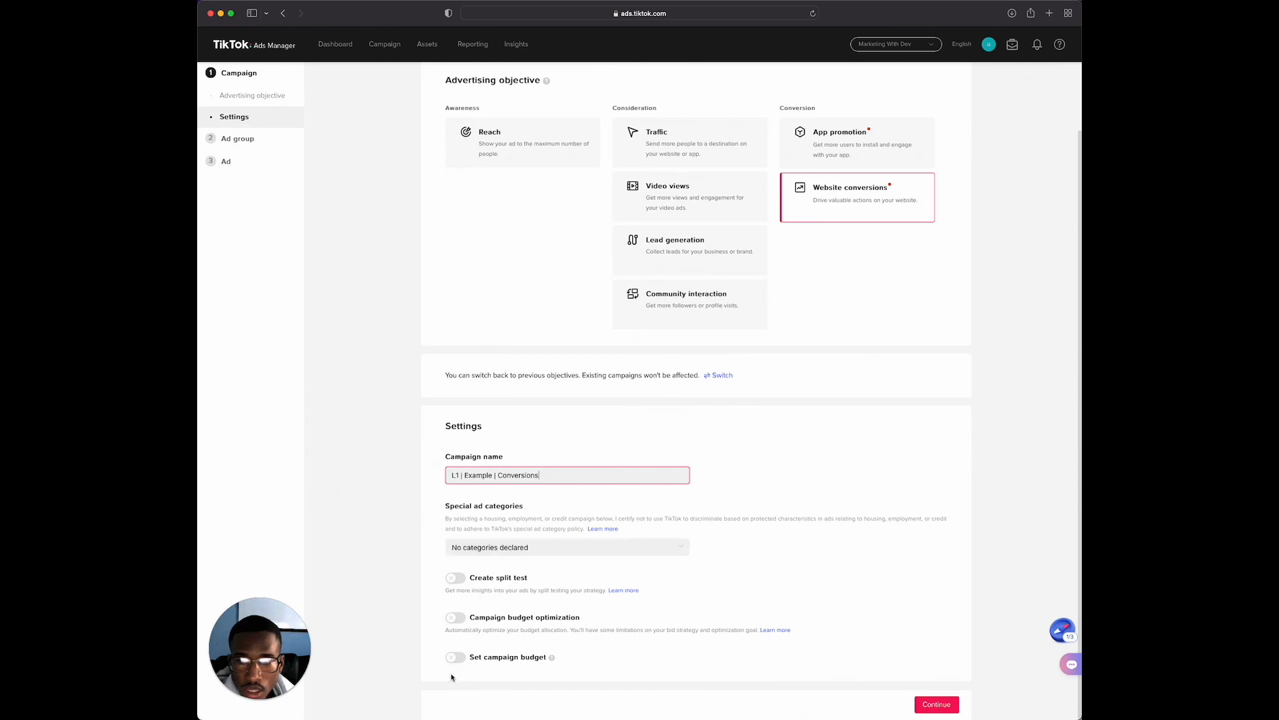
Check the special ad categories, leave none declared, and continue to the ad group settings
click(559, 548)
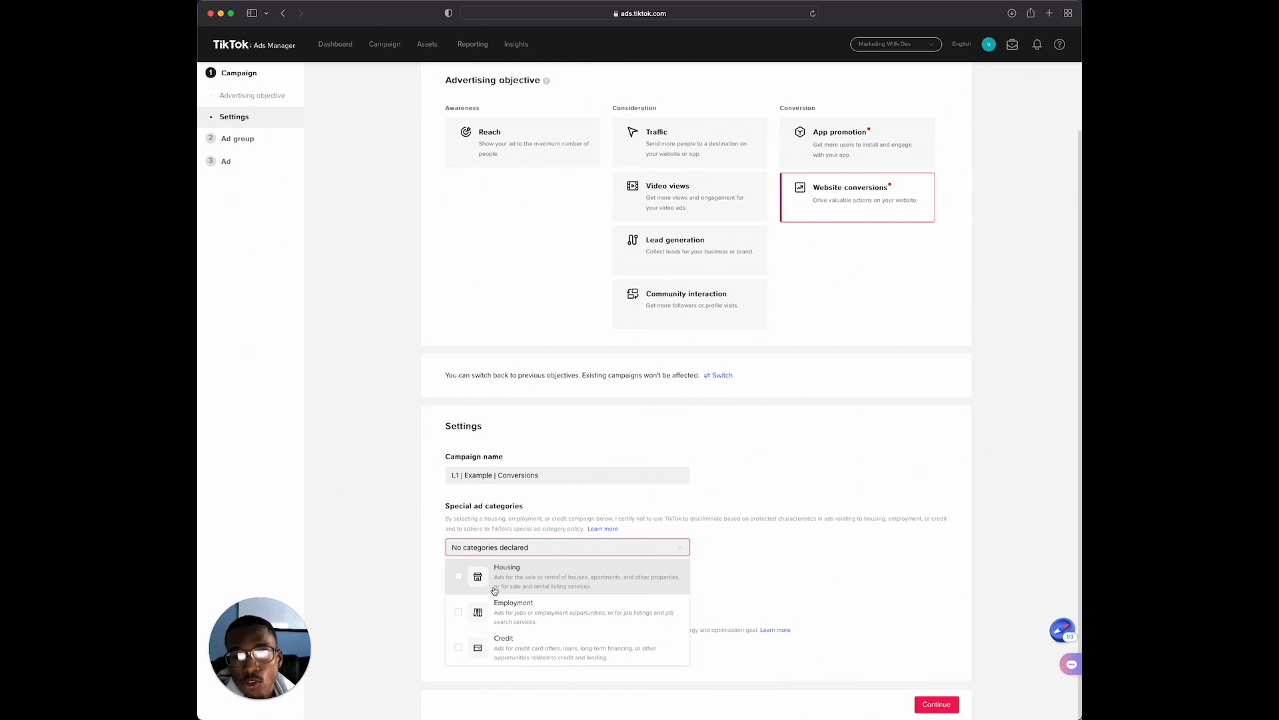
click(781, 557)
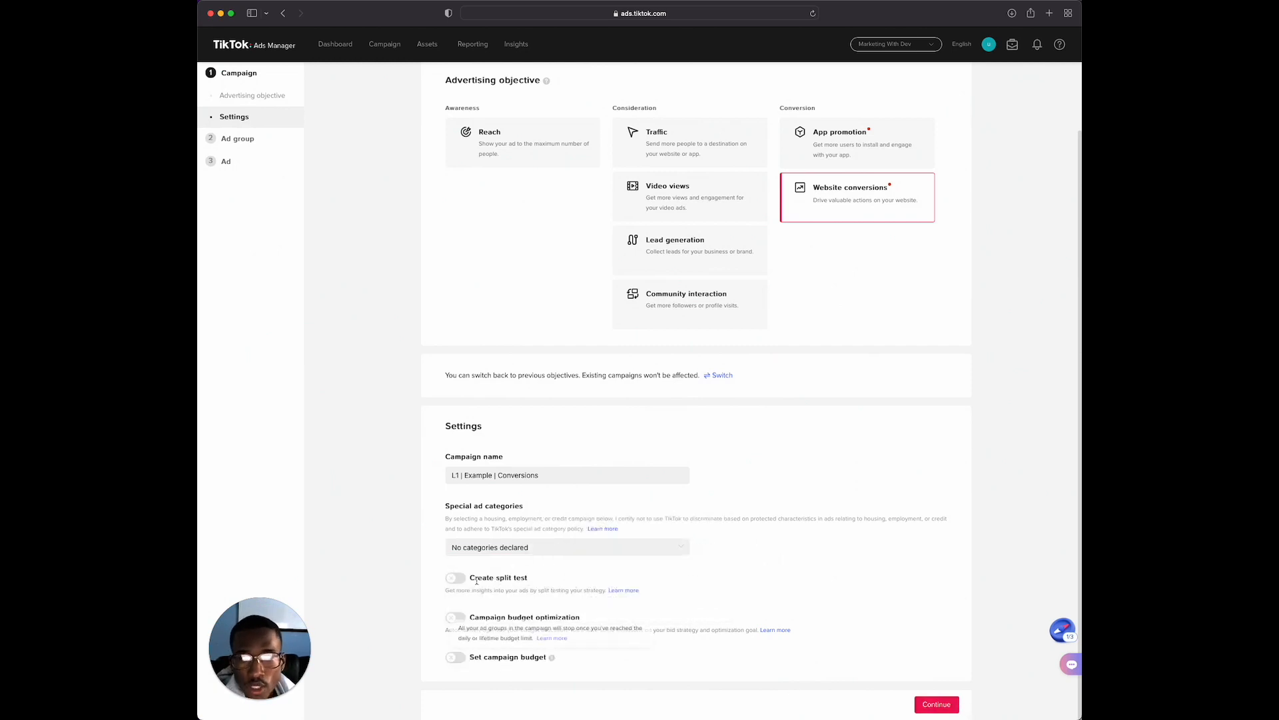
click(936, 705)
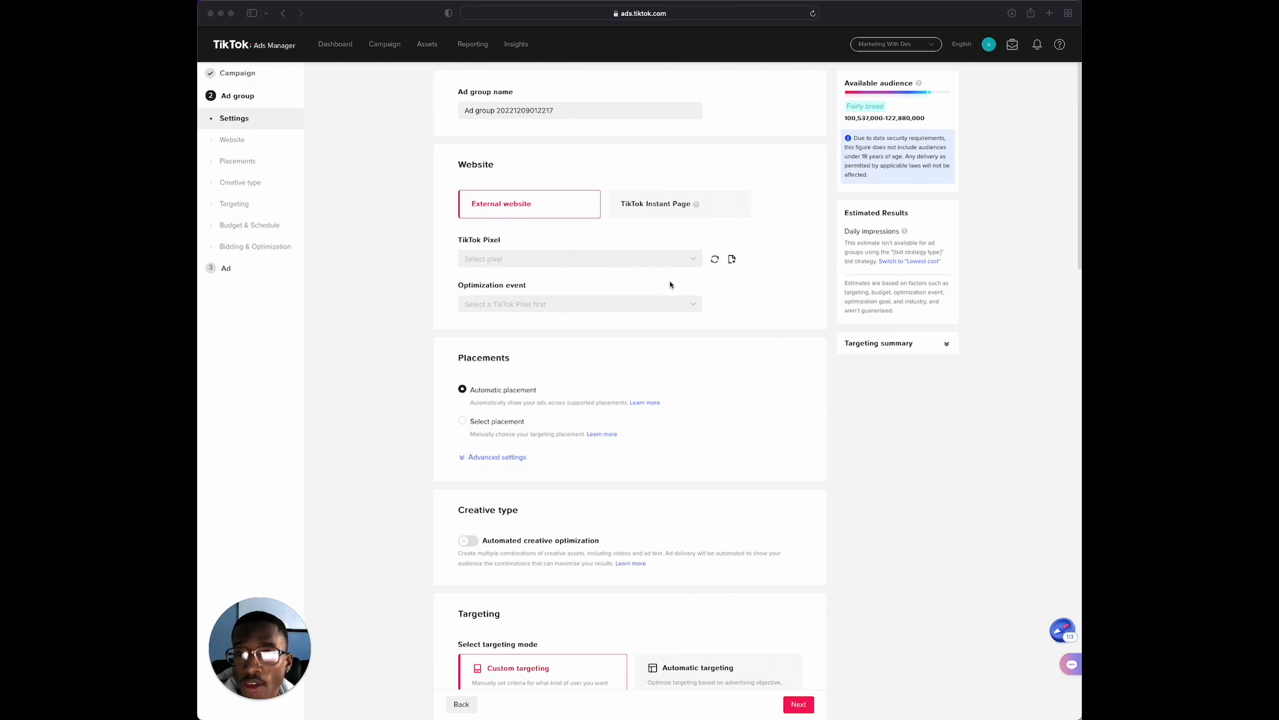
Select the Demo pixel for the external website and View Content as its optimization event
click(618, 264)
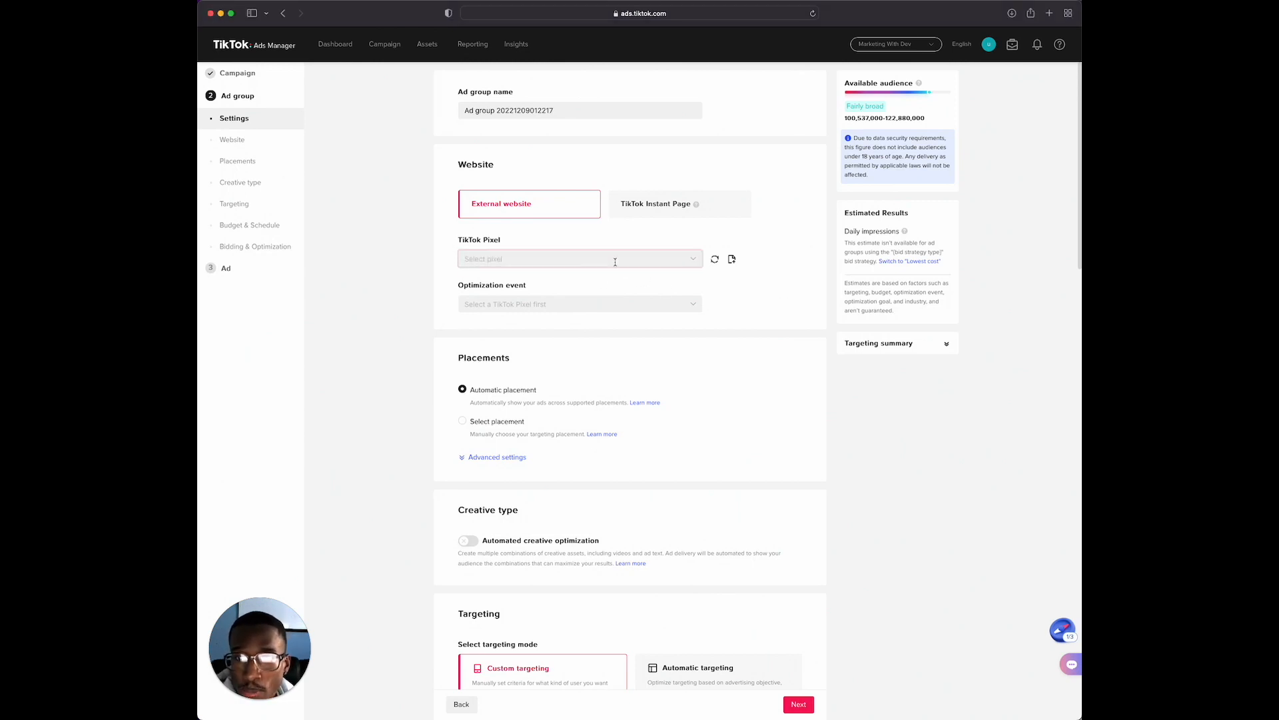
click(615, 261)
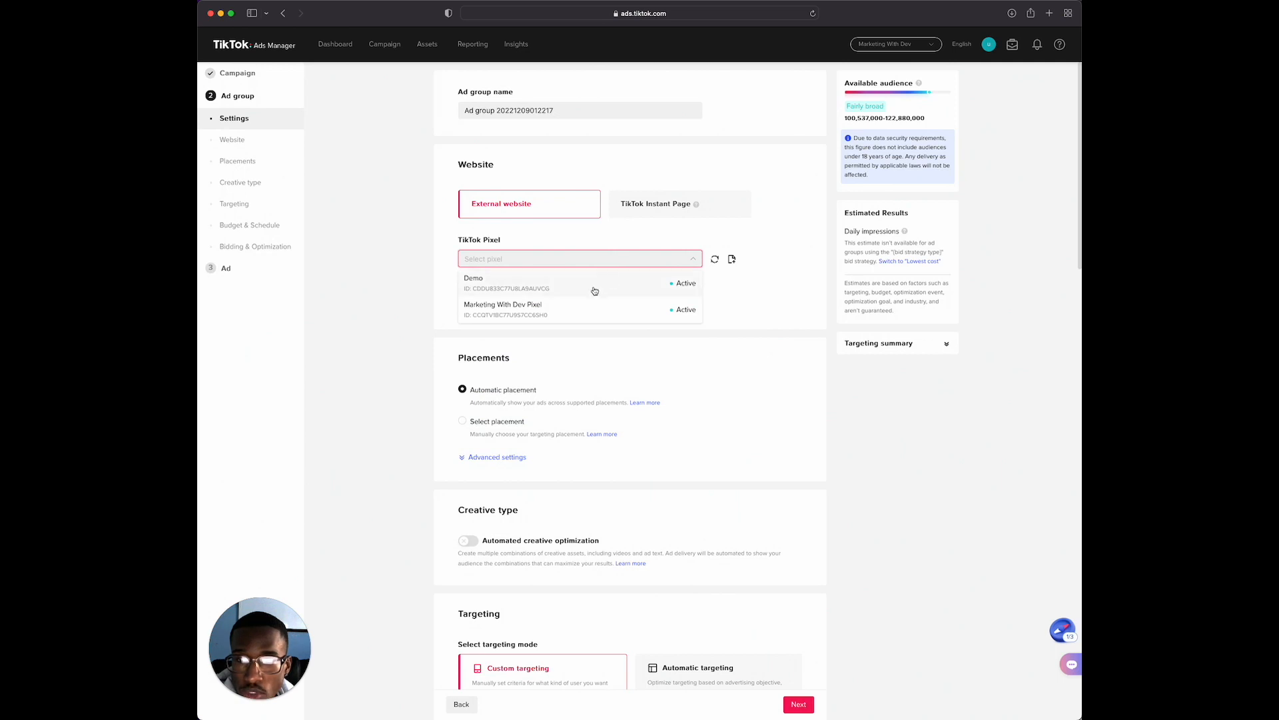
click(593, 289)
click(582, 304)
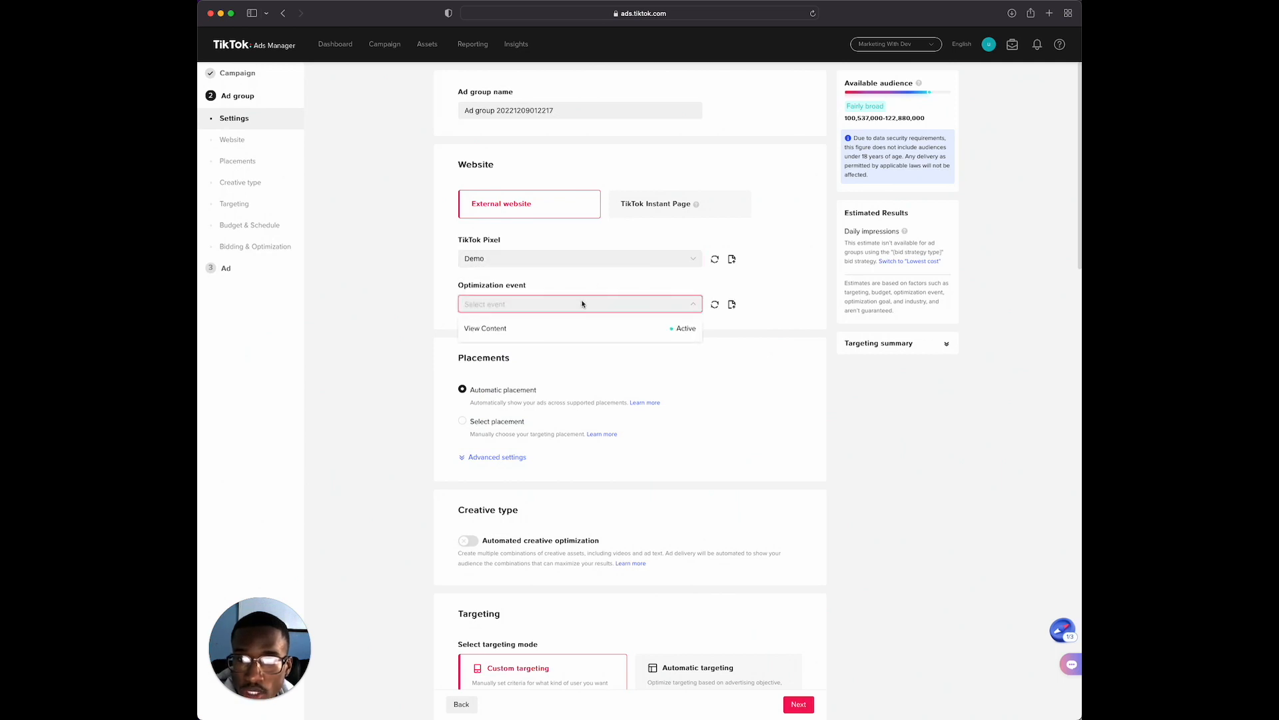
click(603, 328)
Set the TikTok pixel to Marketing With Dev Pixel and the optimization event to Complete Payment
scroll(646, 271, down, 1)
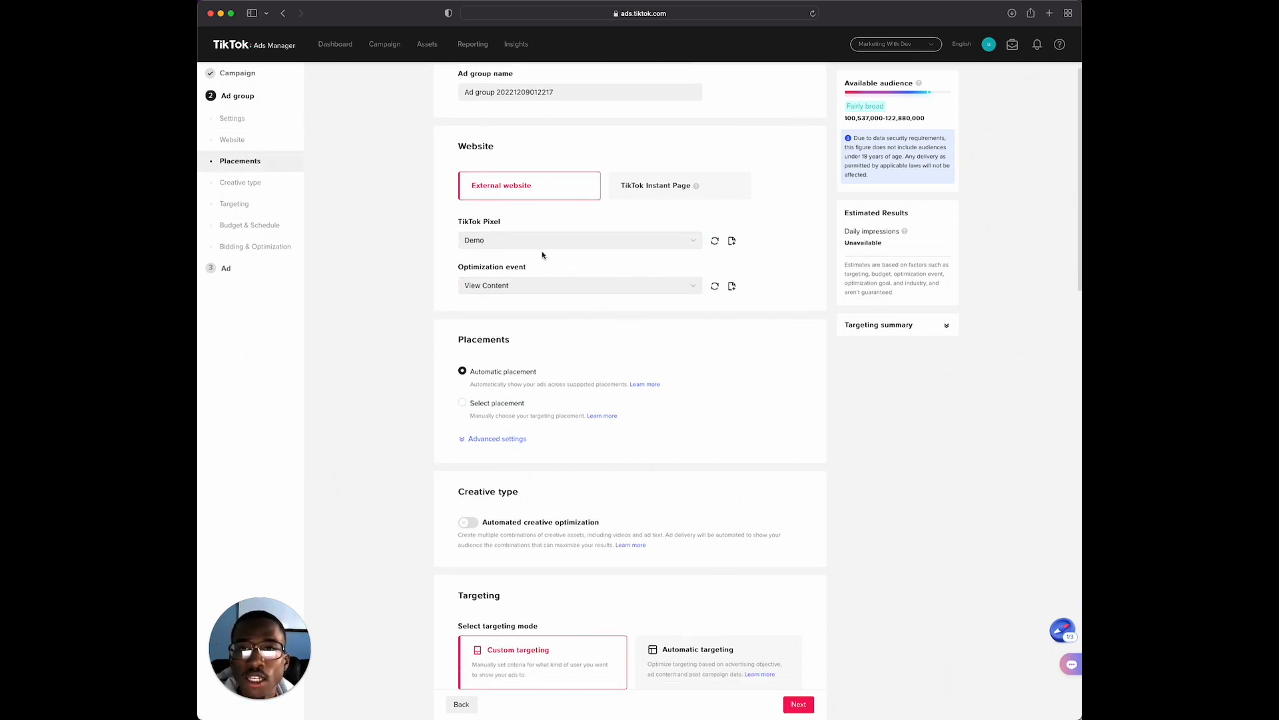
click(501, 246)
click(496, 291)
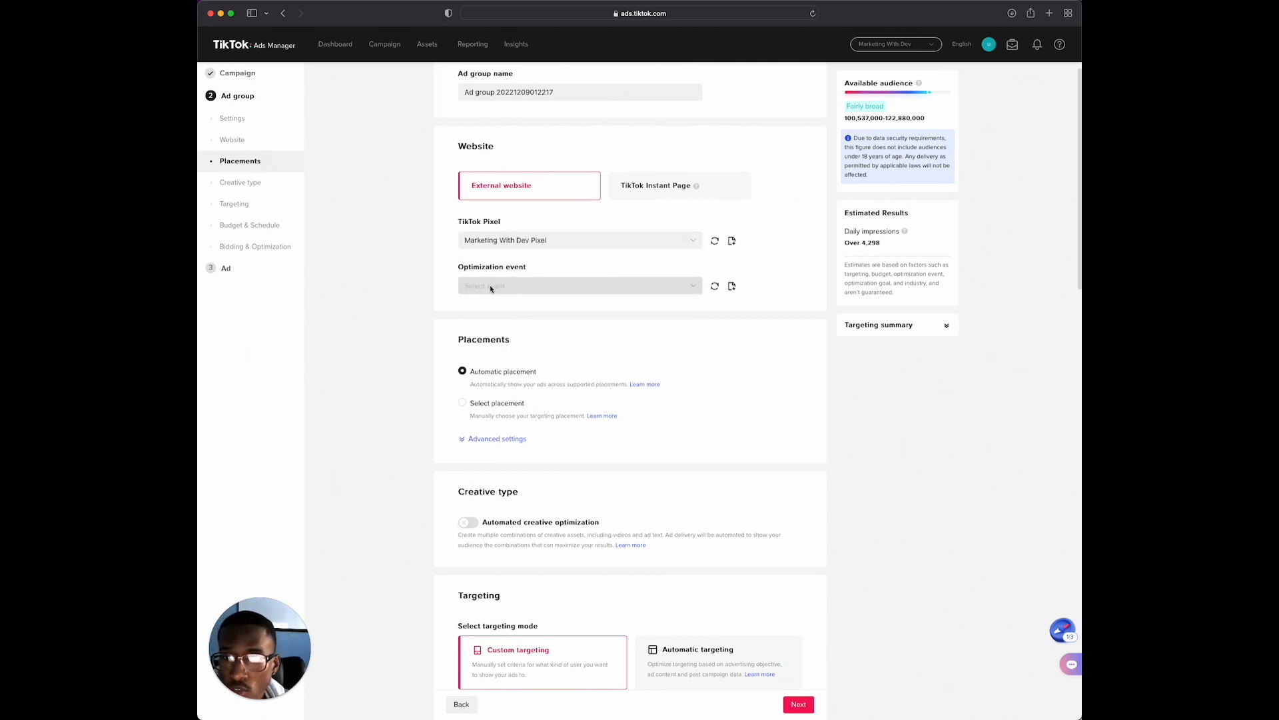
click(490, 286)
click(533, 310)
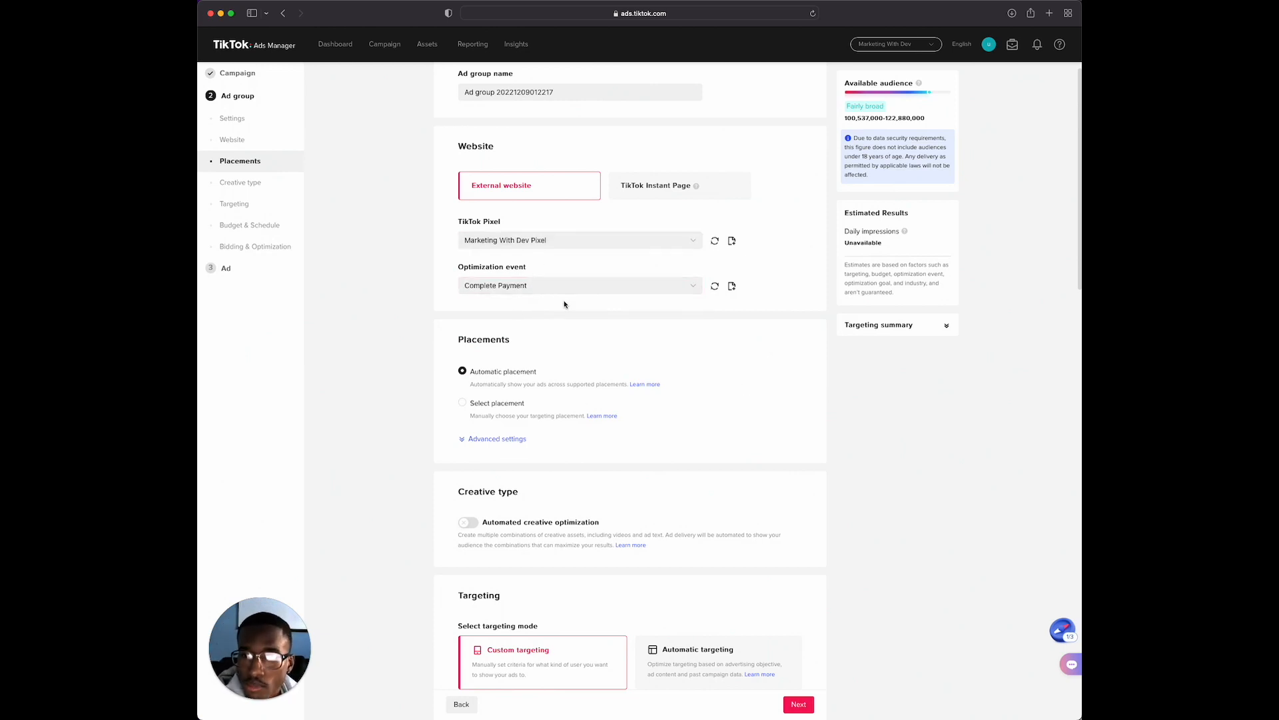
Review the ad group's placement, creative type, targeting mode and demographic settings
scroll(642, 323, down, 2)
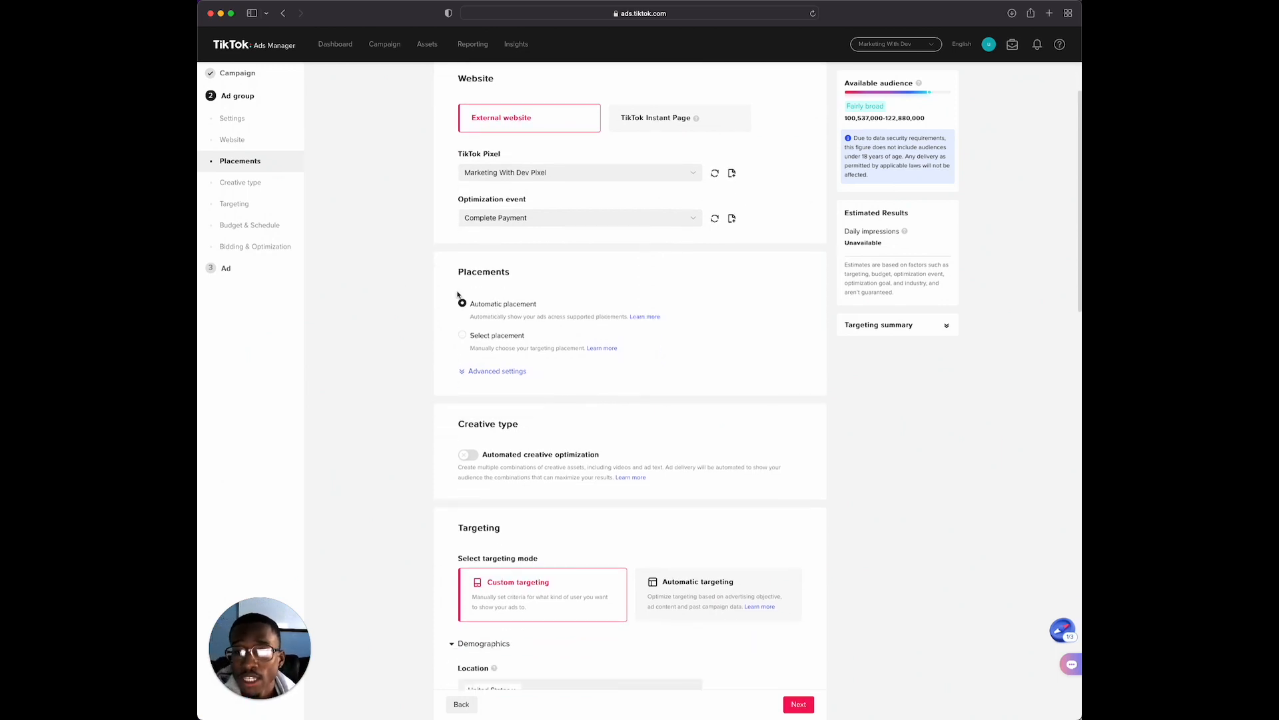
scroll(526, 343, down, 1)
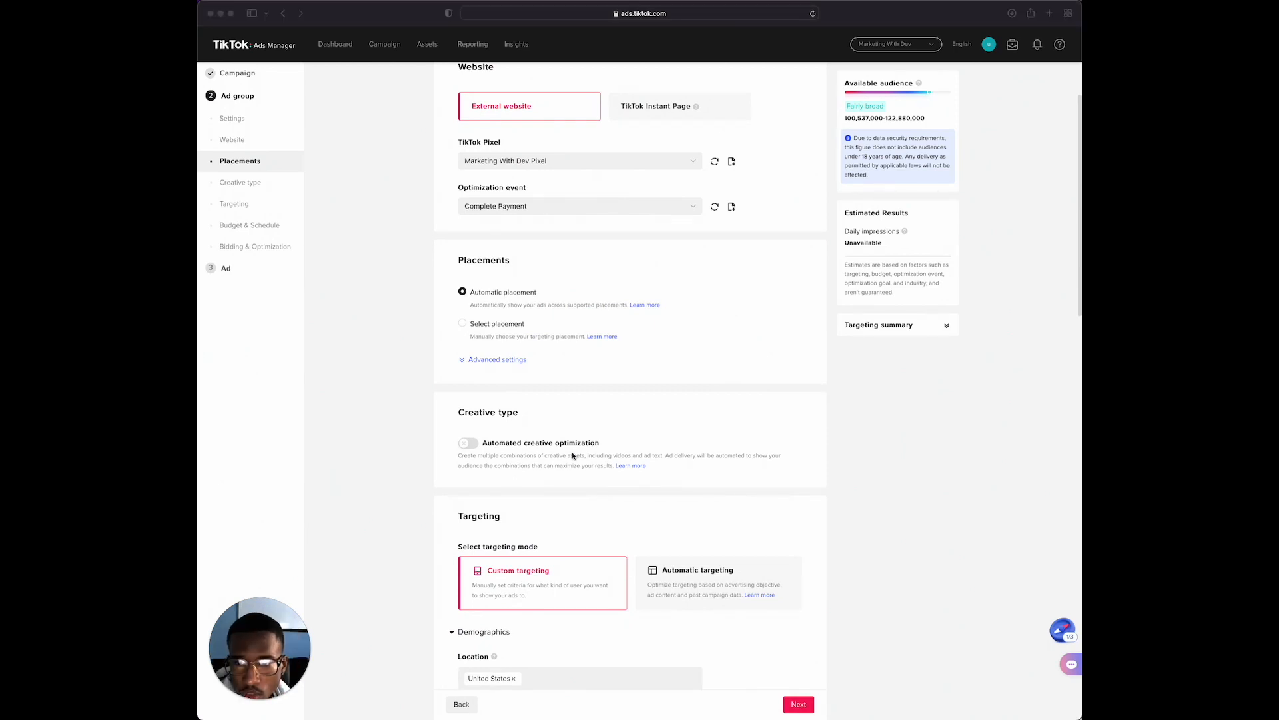
scroll(658, 470, down, 5)
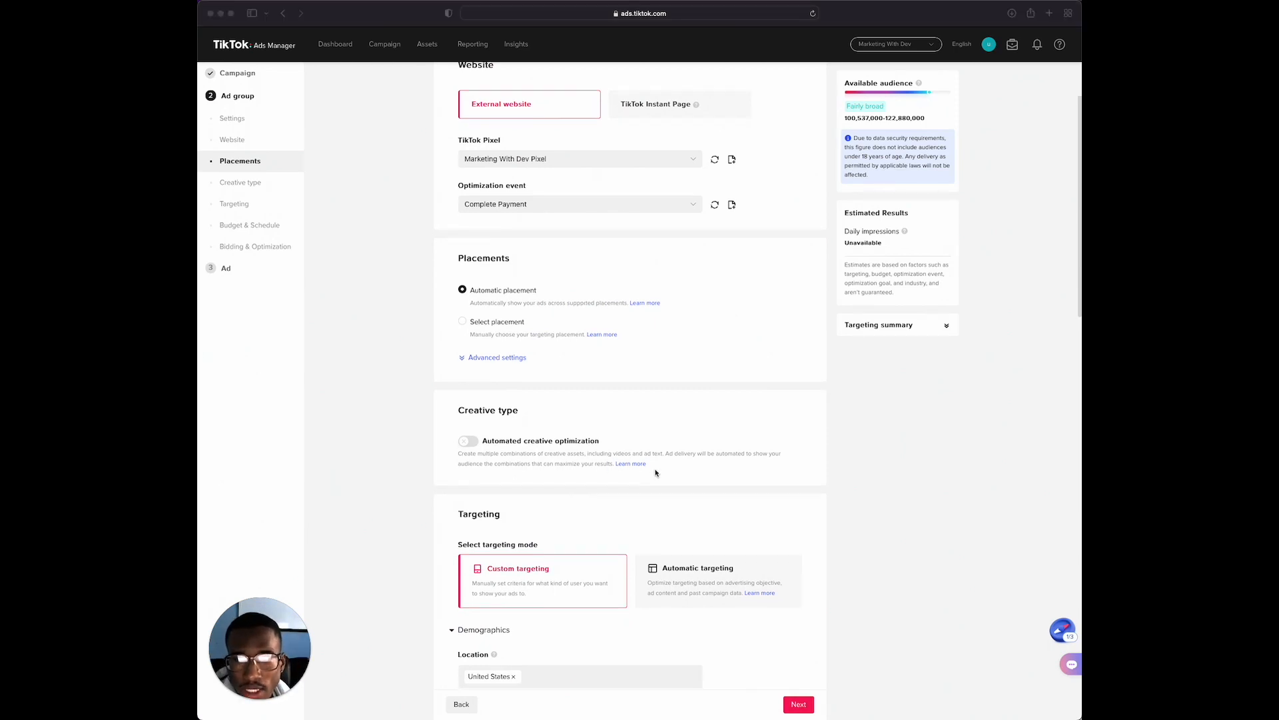
scroll(658, 466, down, 3)
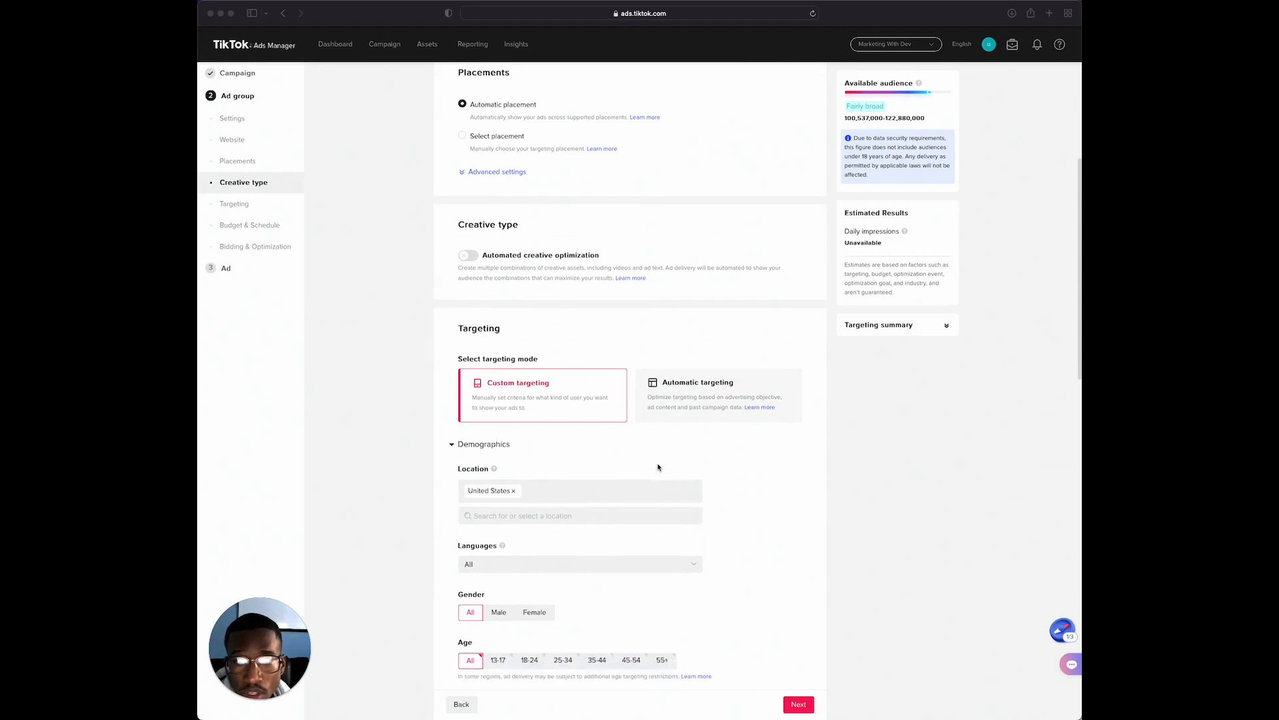
scroll(650, 469, down, 1)
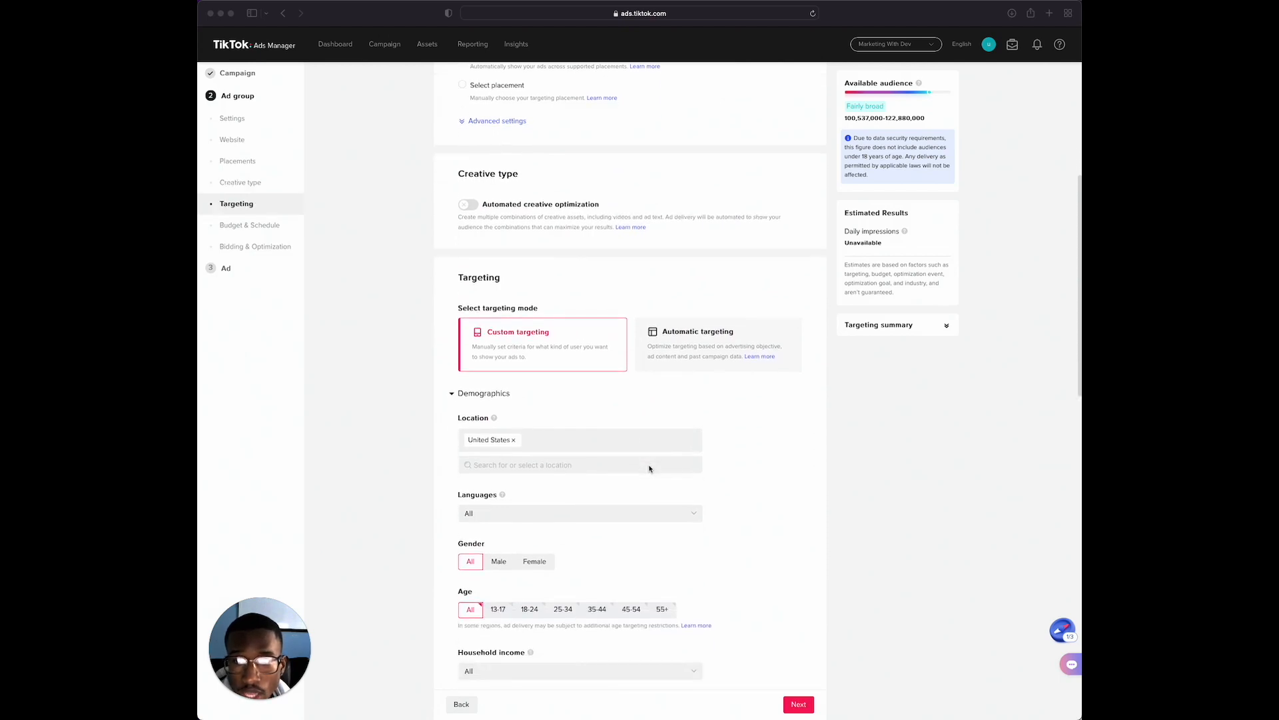
scroll(649, 468, down, 2)
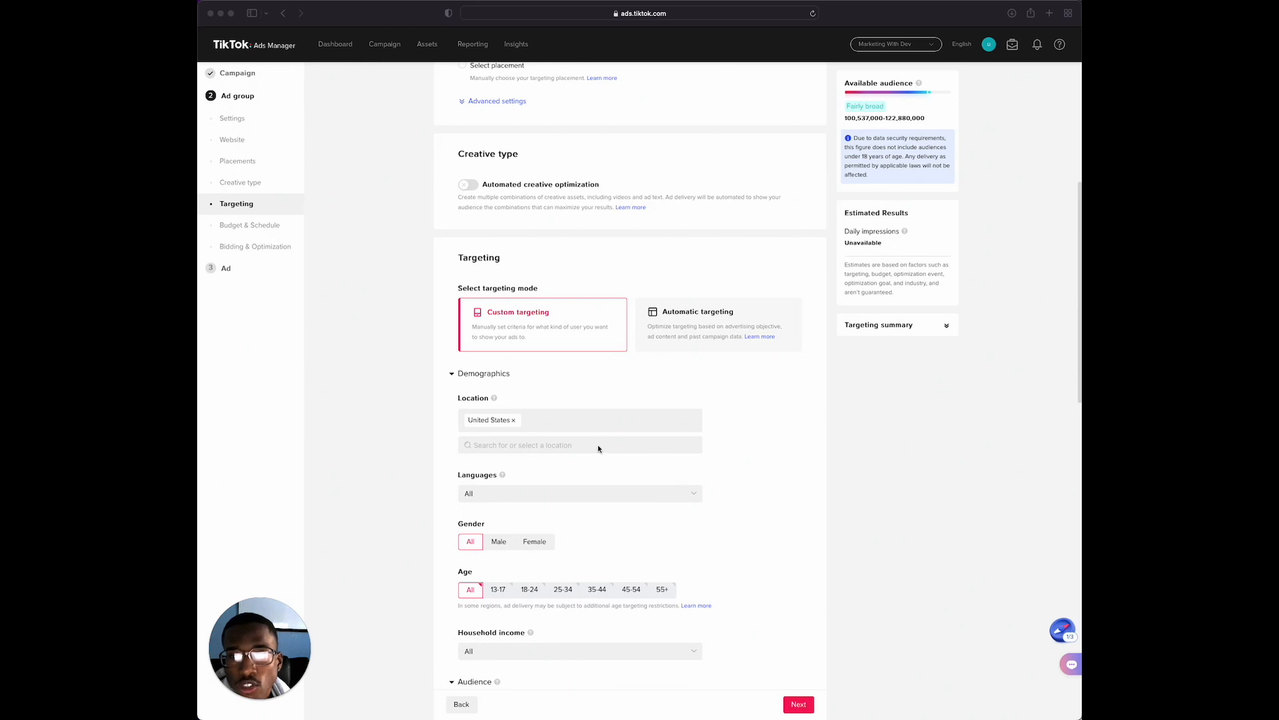
scroll(665, 389, down, 3)
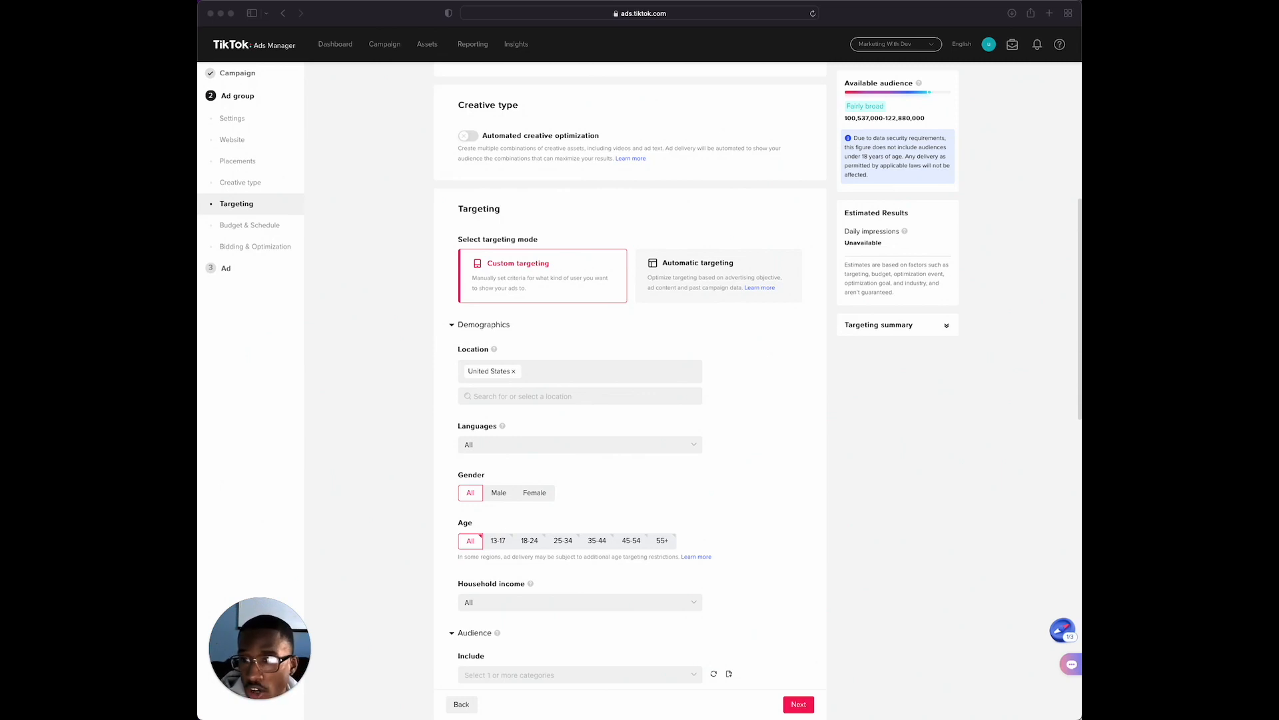
scroll(510, 308, down, 1)
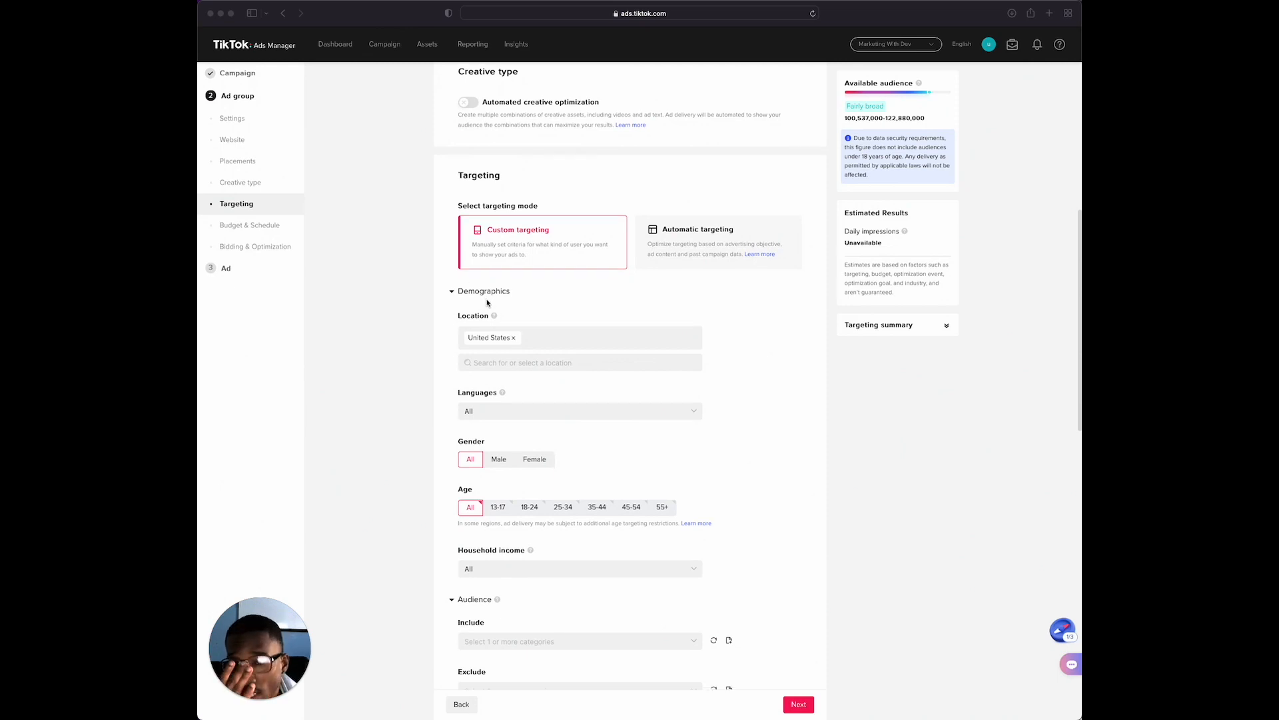
scroll(543, 339, down, 1)
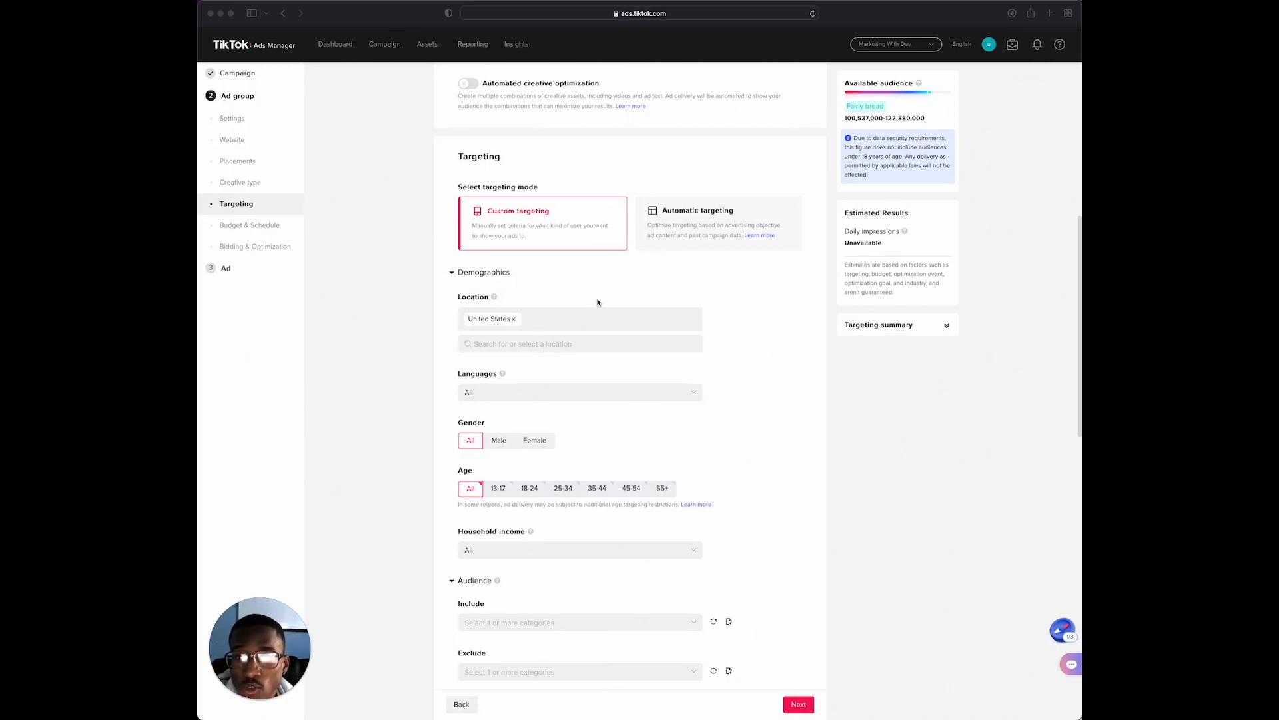
scroll(594, 303, down, 2)
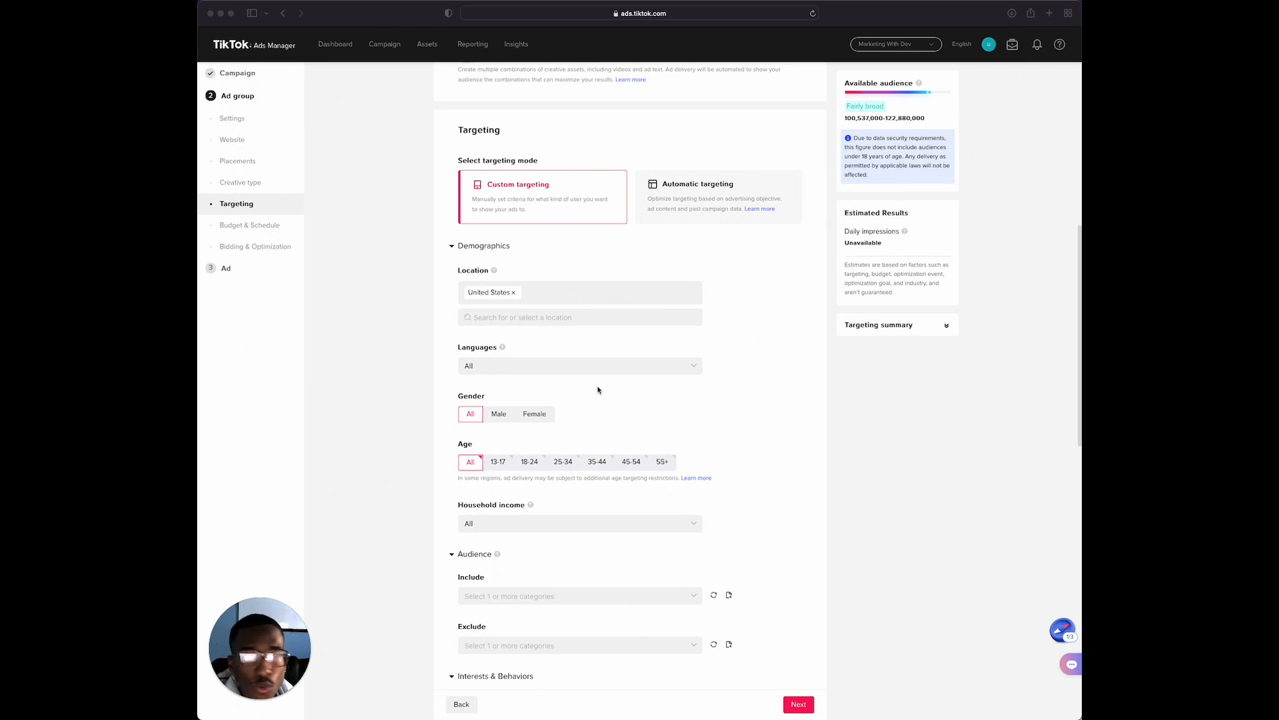
scroll(590, 383, down, 1)
scroll(587, 384, down, 1)
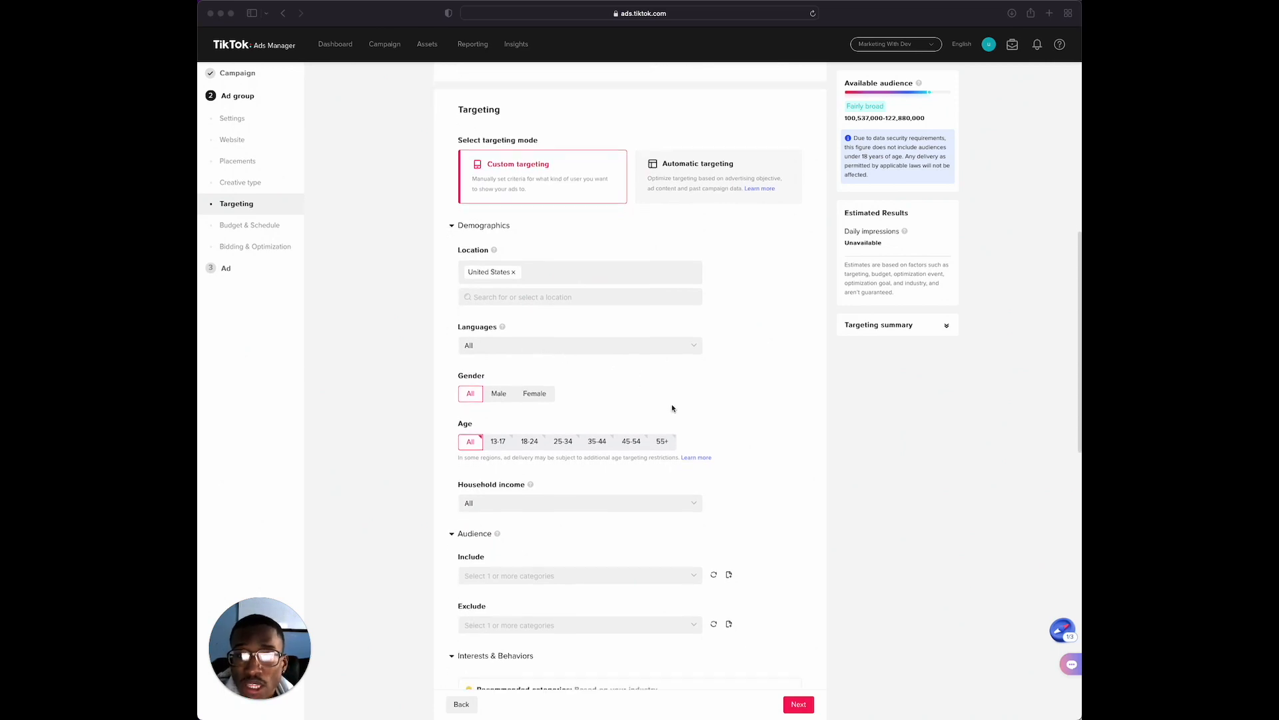
scroll(668, 405, down, 1)
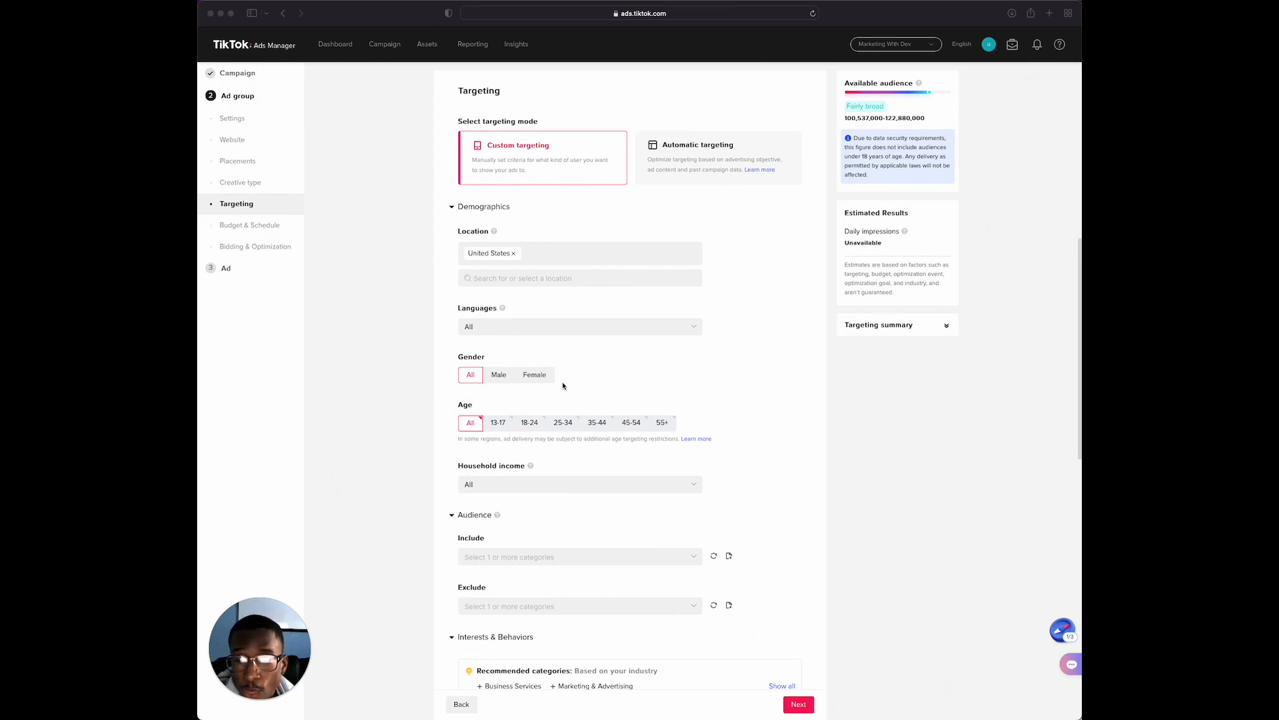
scroll(620, 383, down, 1)
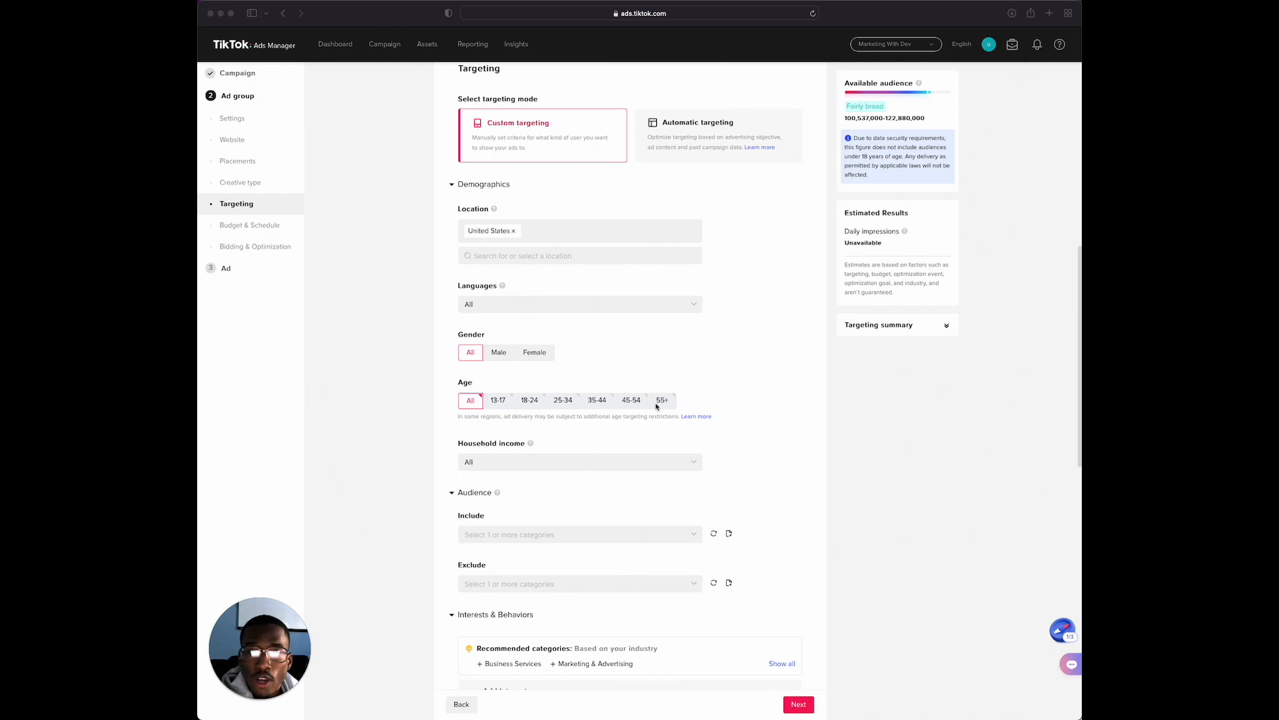
Restrict the target ages to 18-24, 25-34, 35-44, 45-54 and 55+
click(527, 398)
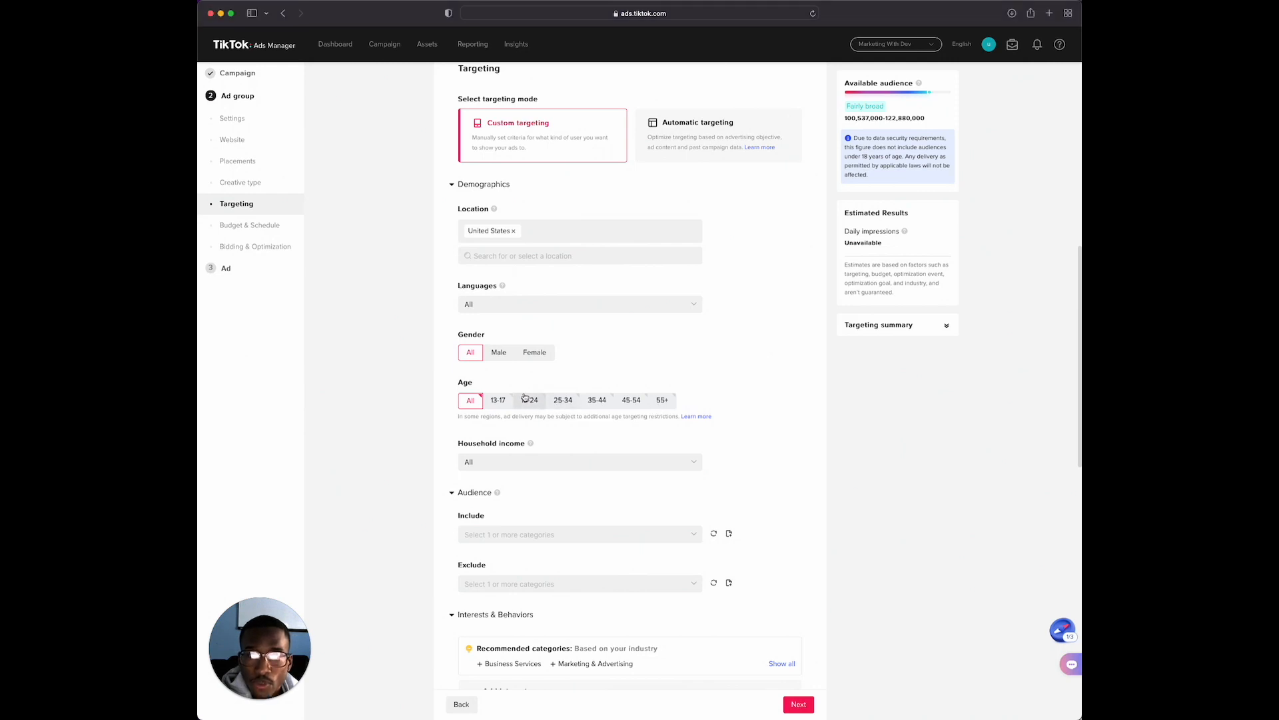
click(528, 400)
click(562, 399)
click(598, 400)
click(644, 403)
click(664, 401)
Check which audiences are available to include in the ad group's targeting, without selecting any
scroll(657, 448, down, 2)
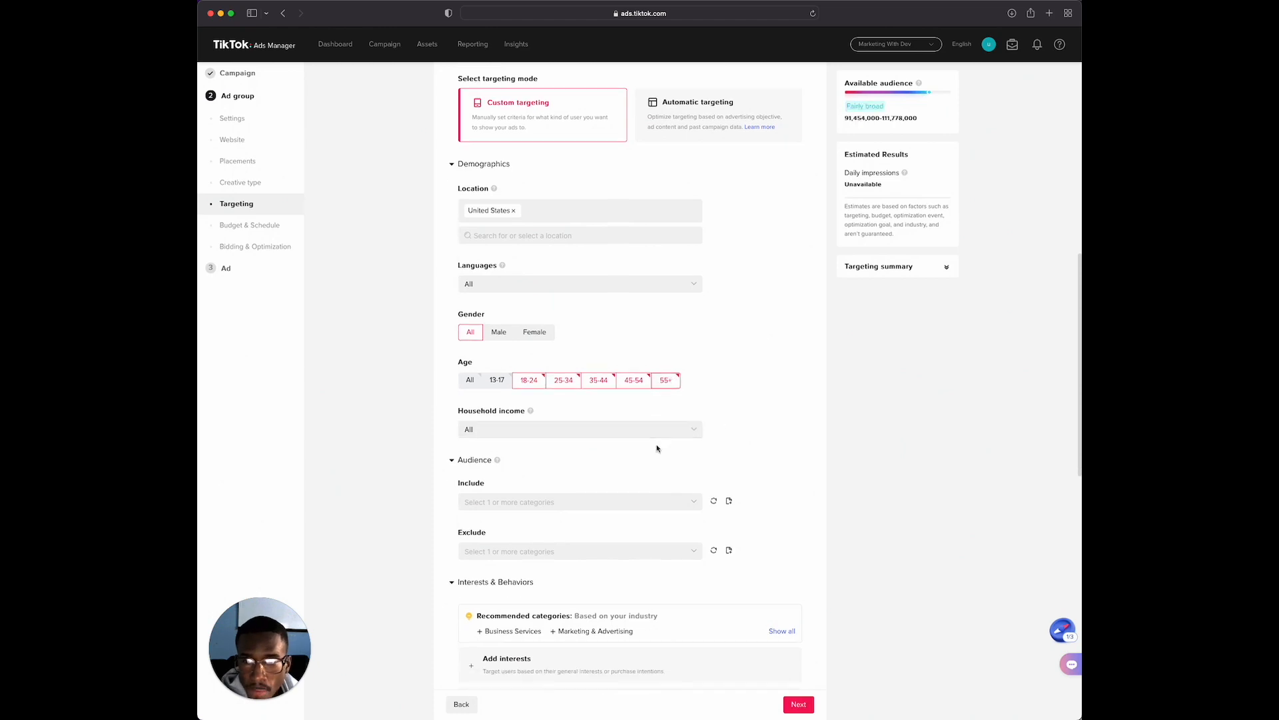
scroll(657, 448, down, 1)
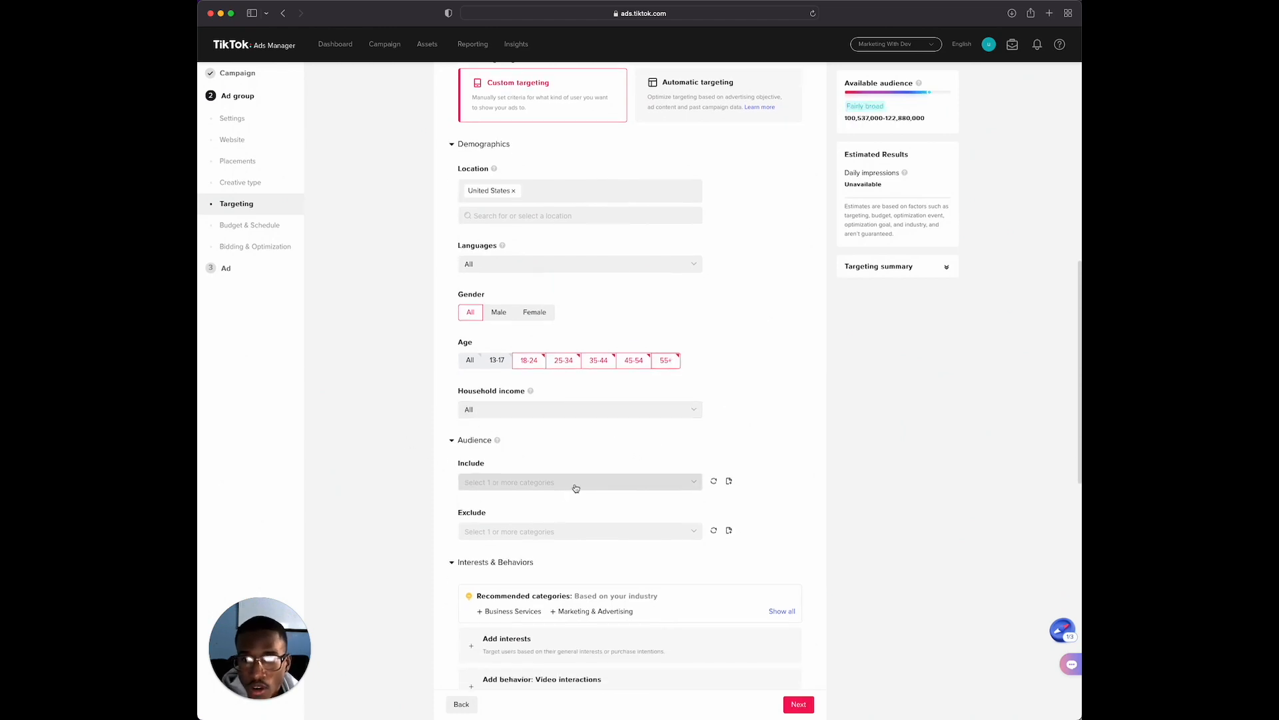
scroll(585, 485, down, 2)
click(539, 438)
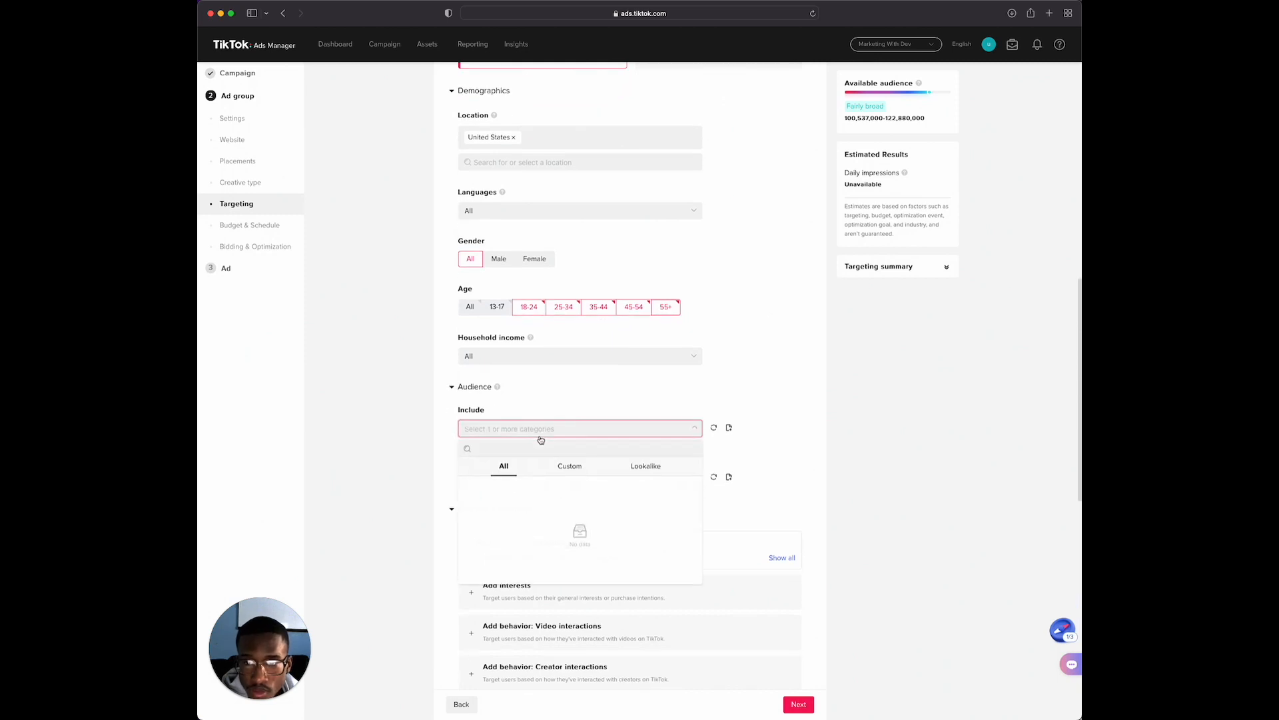
click(595, 426)
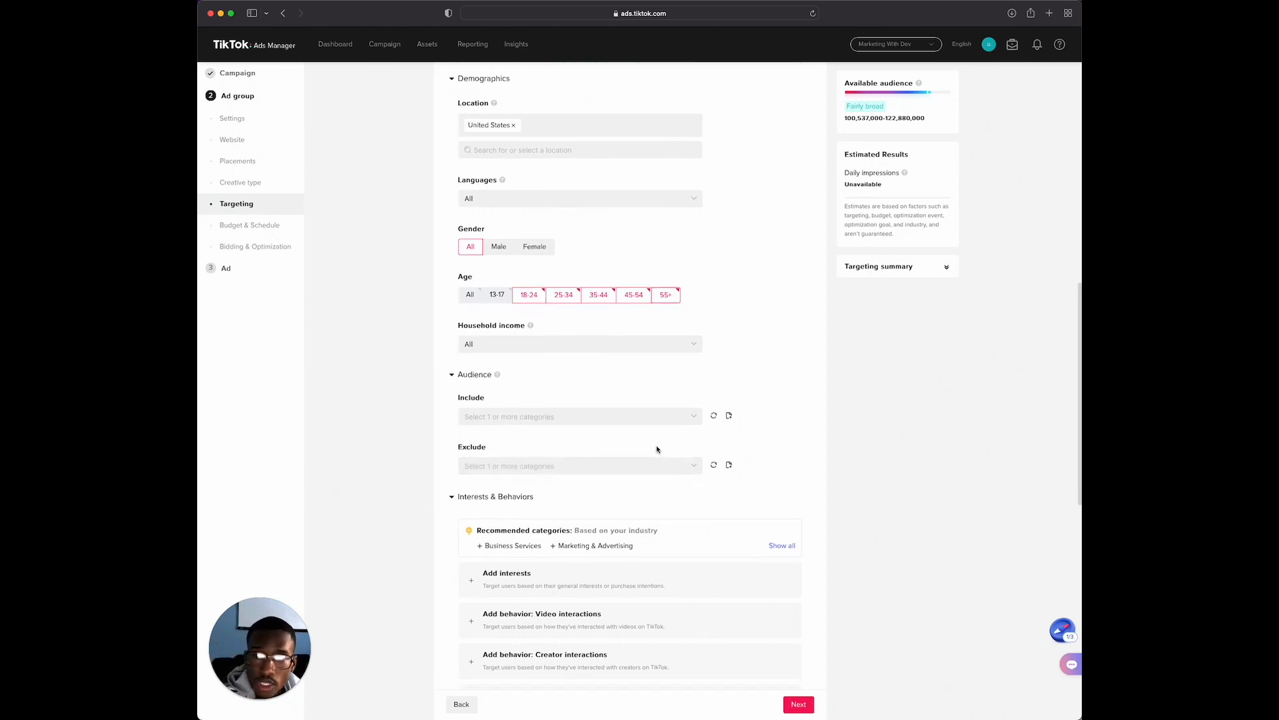
Add an interest group and search "business", including the general interests Business Services, Business & Productivity and Business & Economy
scroll(657, 450, down, 4)
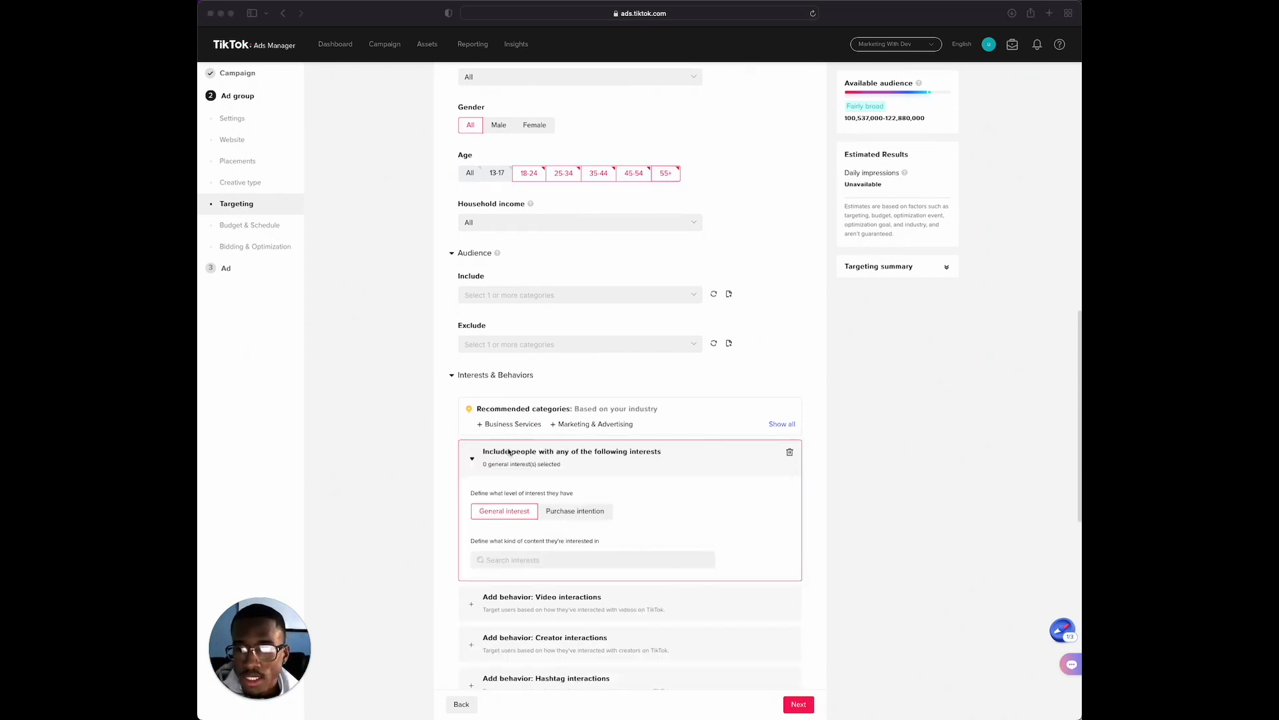
scroll(508, 451, down, 1)
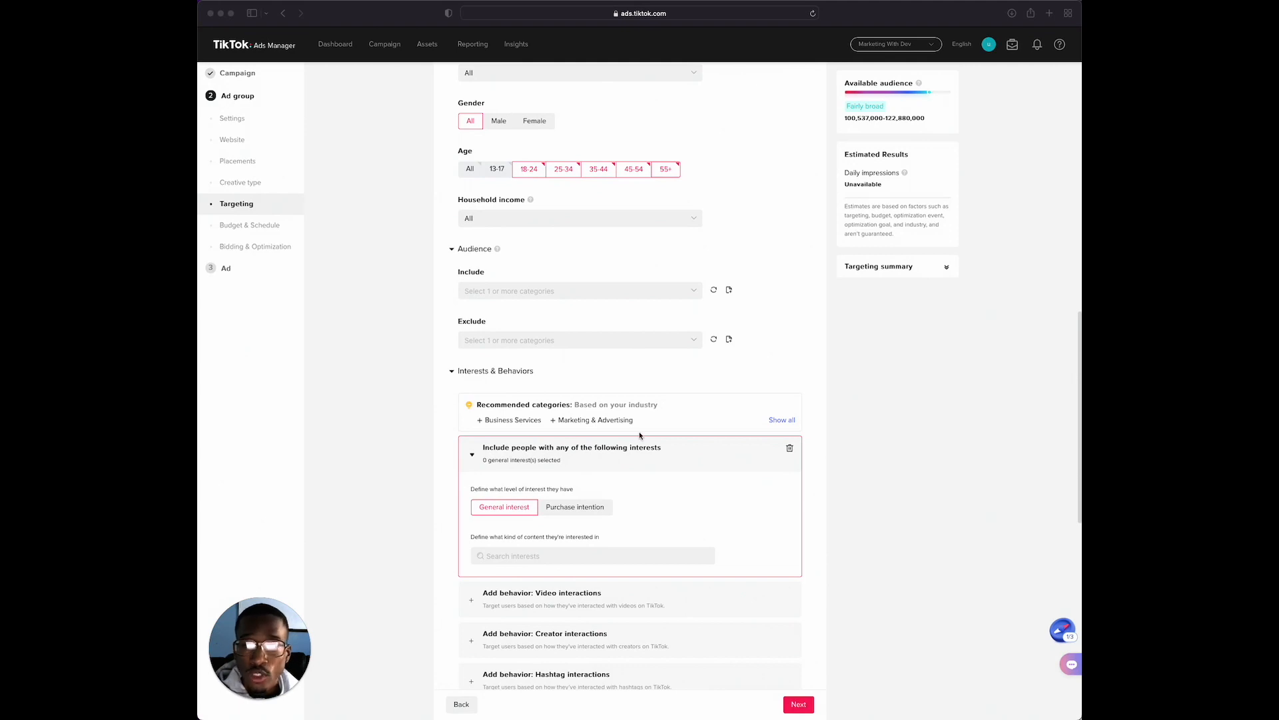
scroll(639, 435, down, 2)
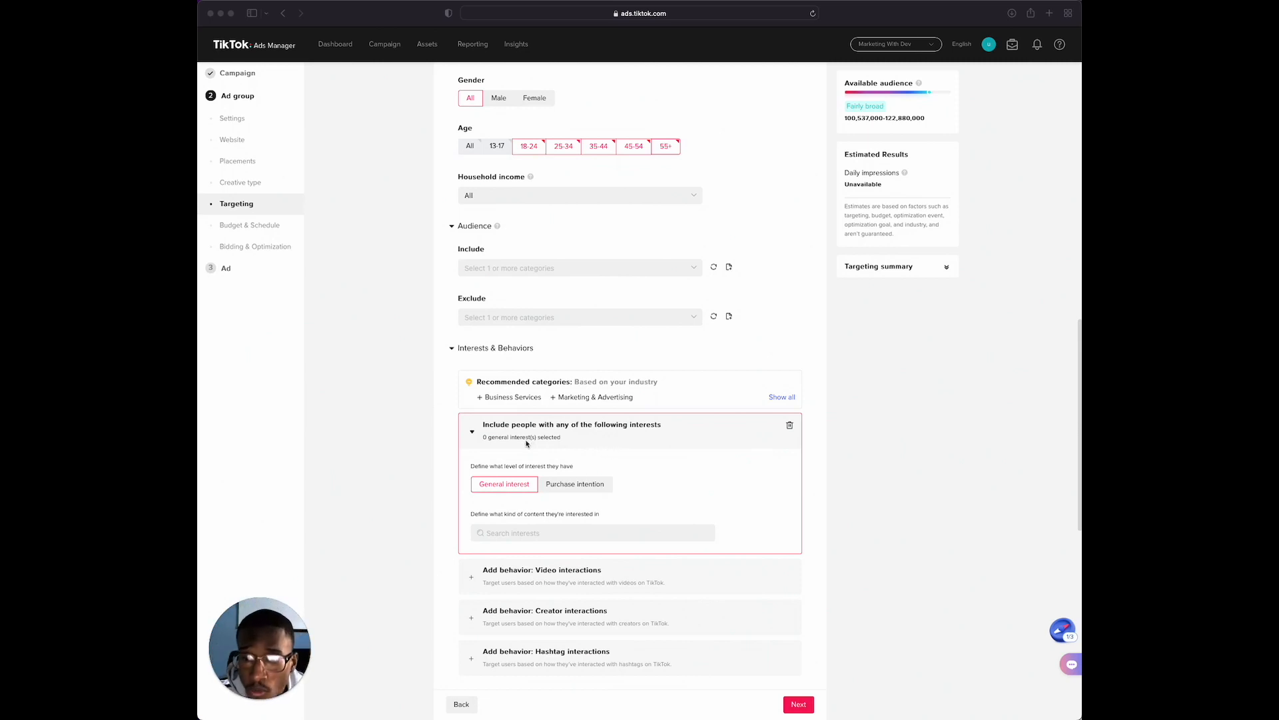
scroll(516, 459, down, 1)
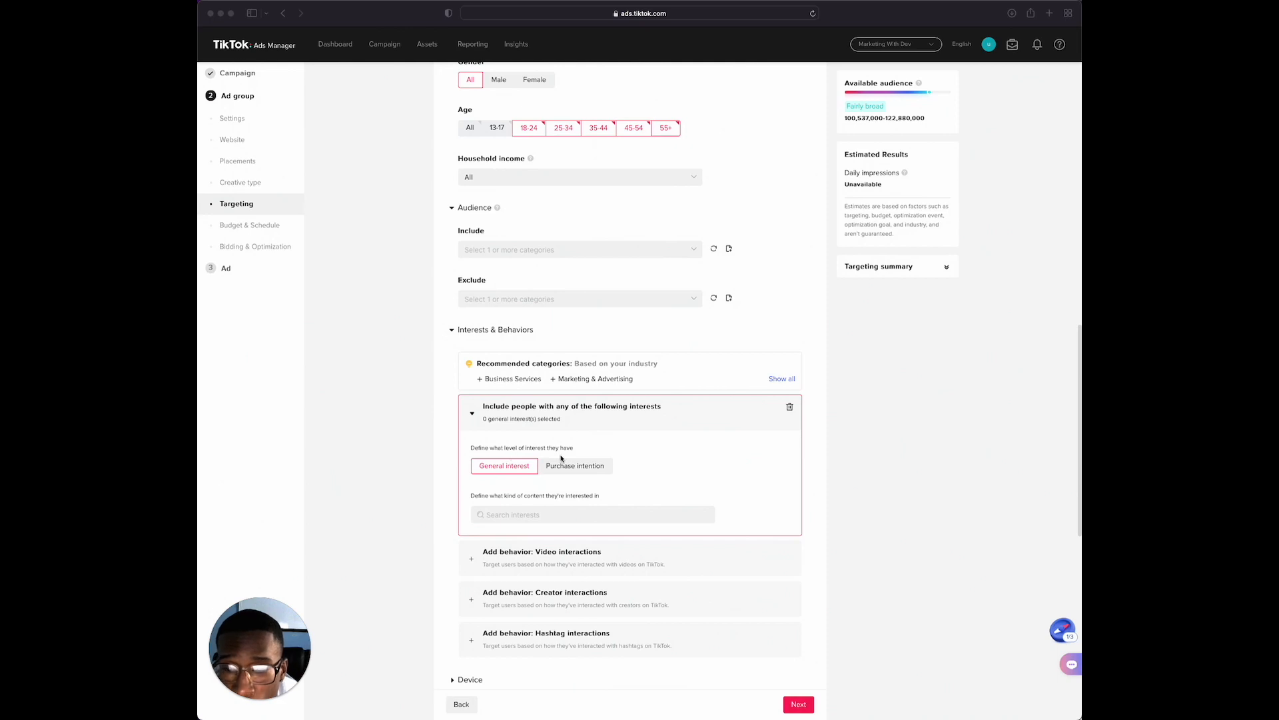
click(513, 515)
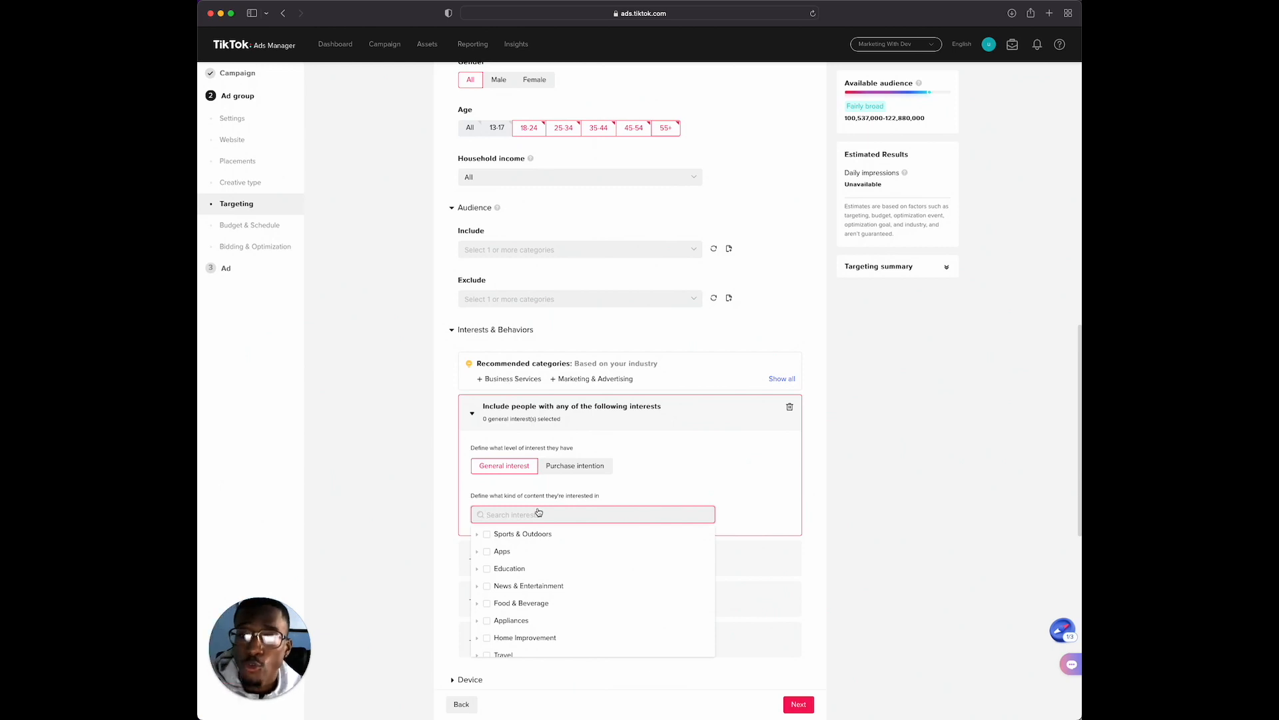
text(b)
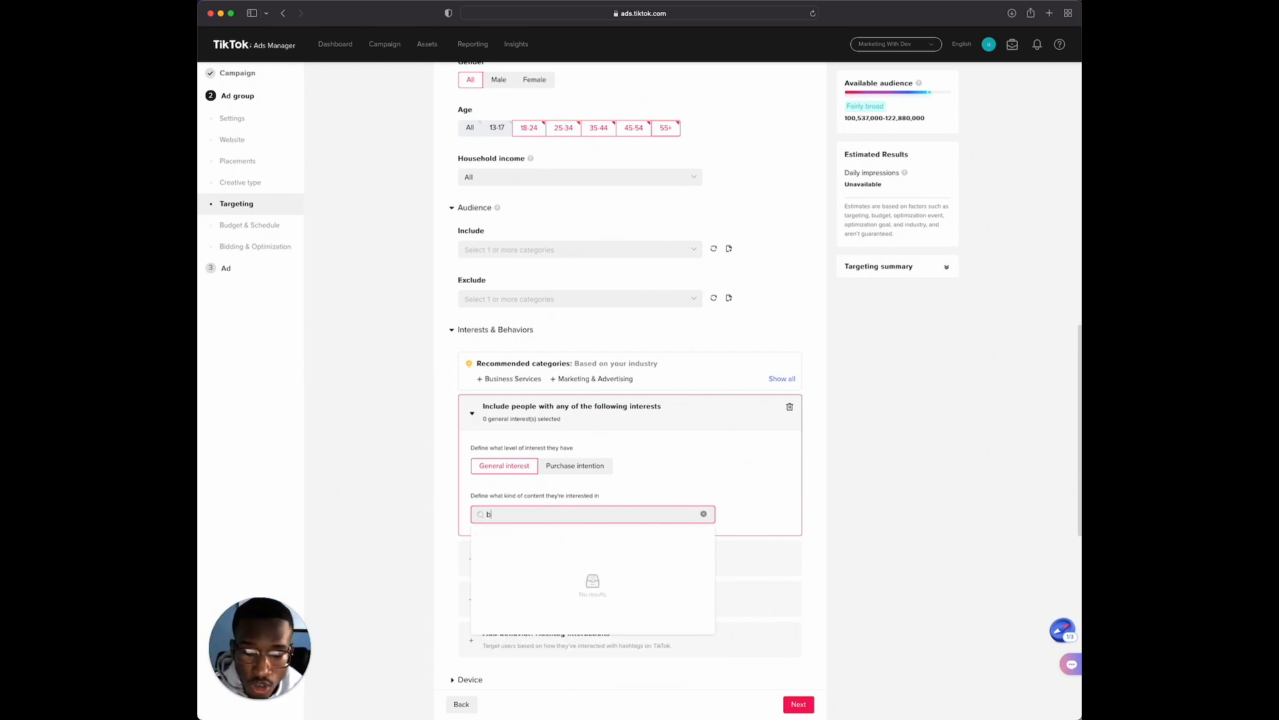
text(usiness)
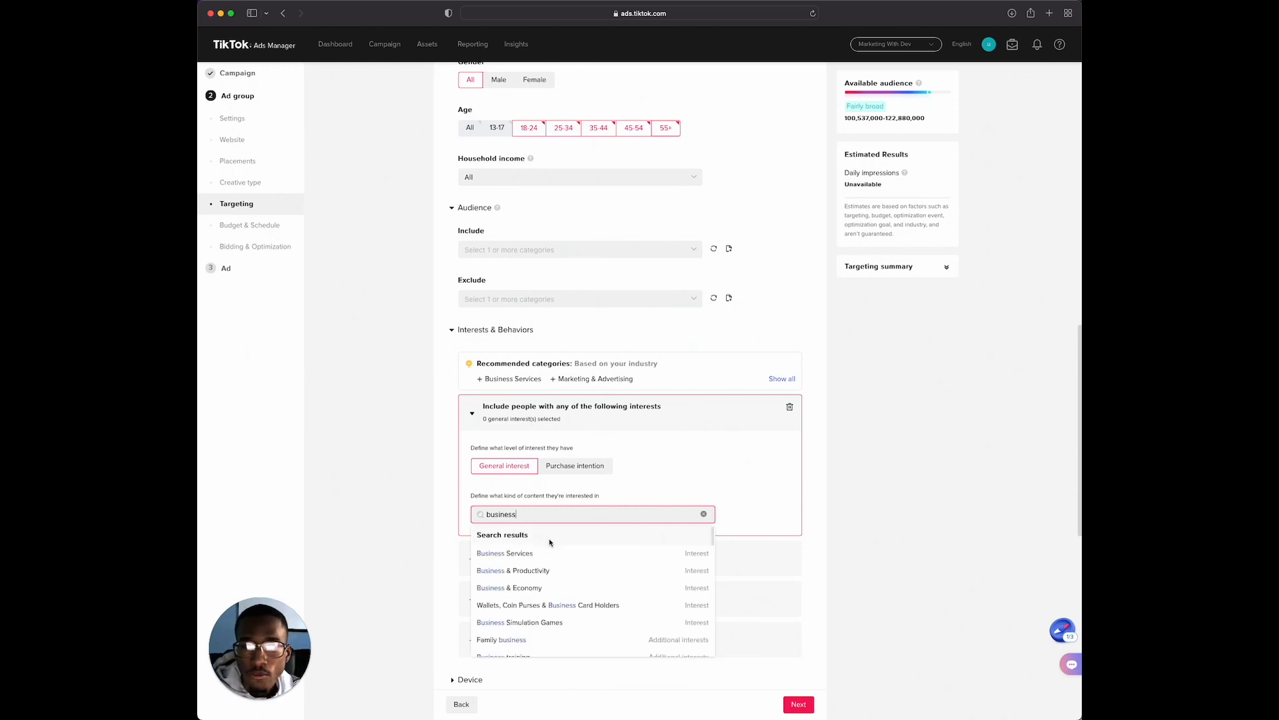
mouse_move(530, 548)
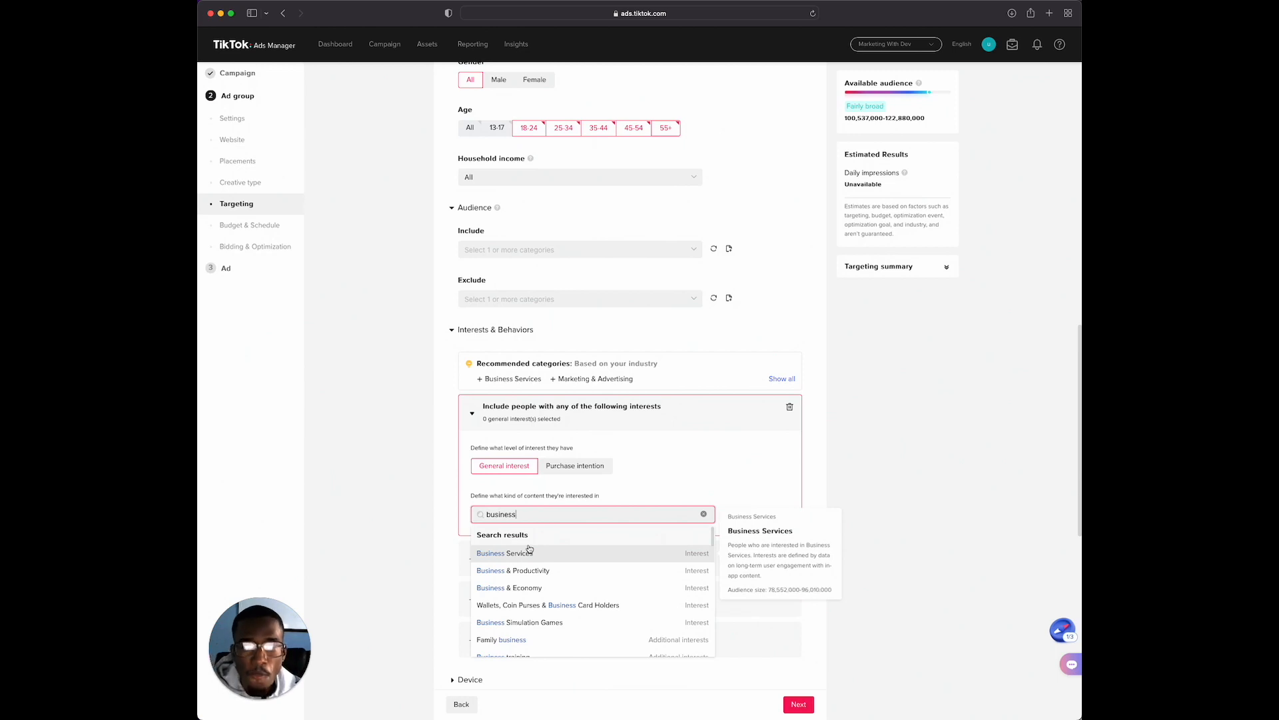
click(525, 553)
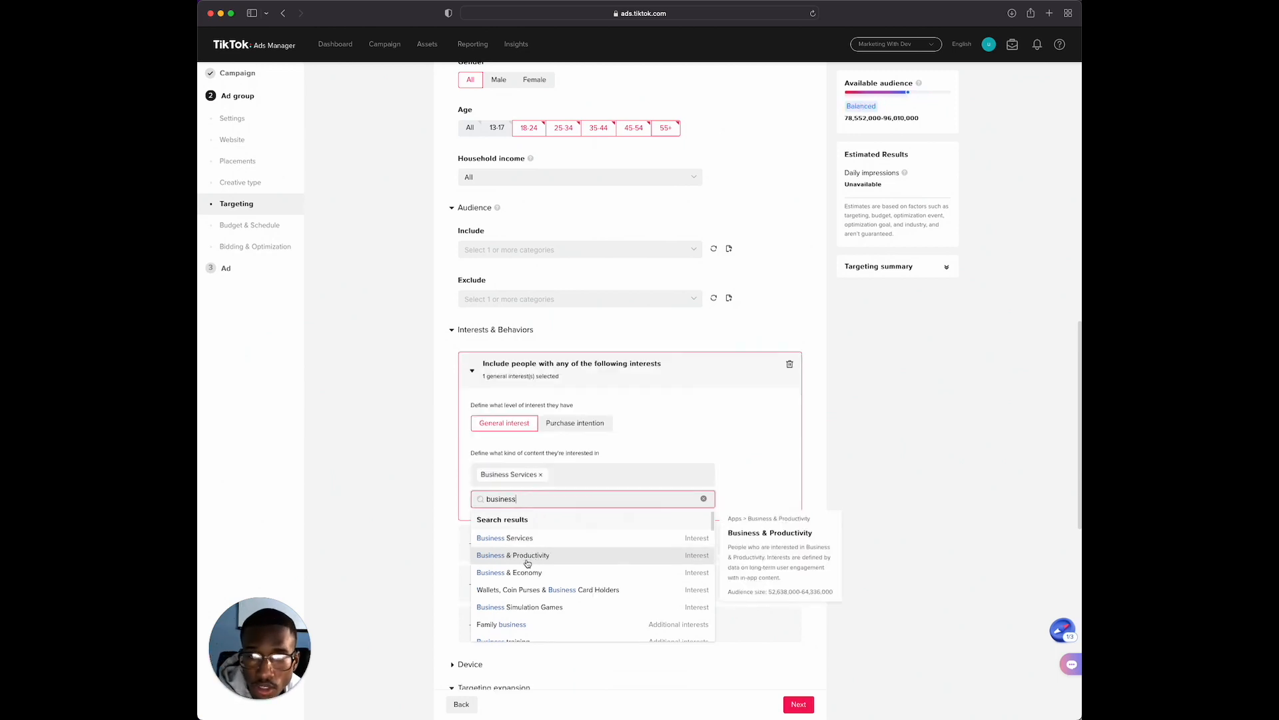
click(527, 560)
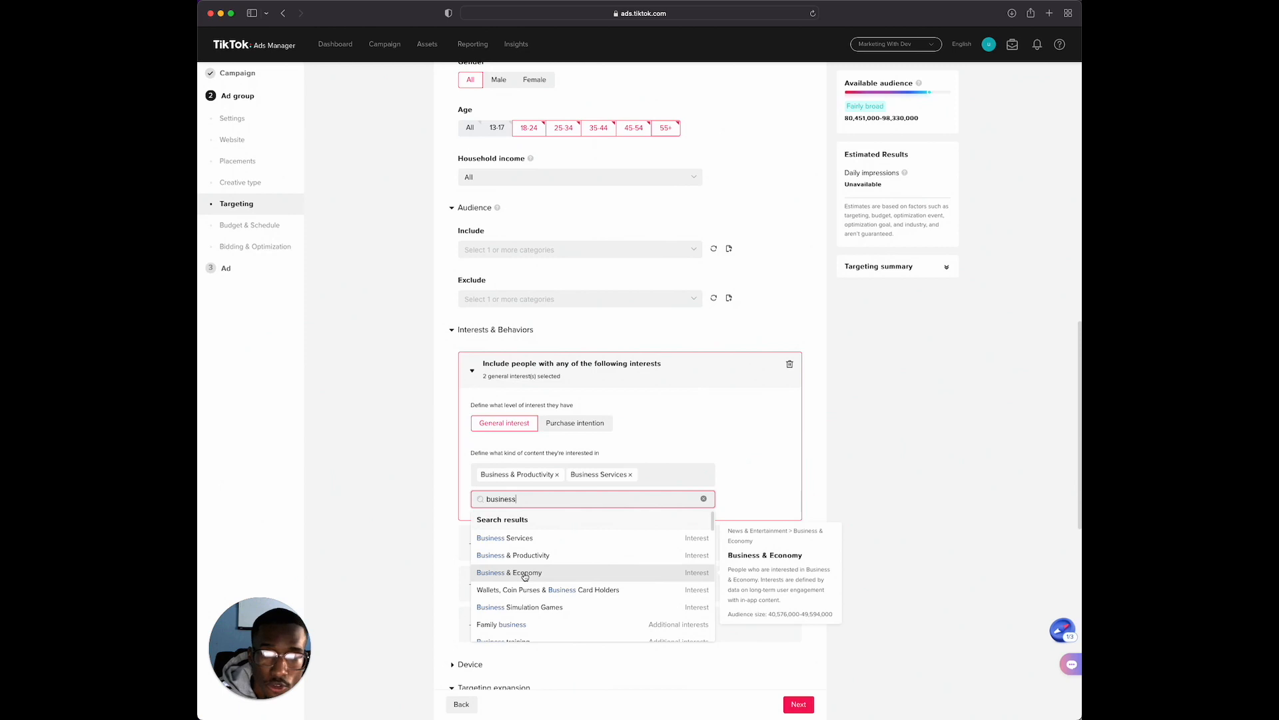
click(524, 573)
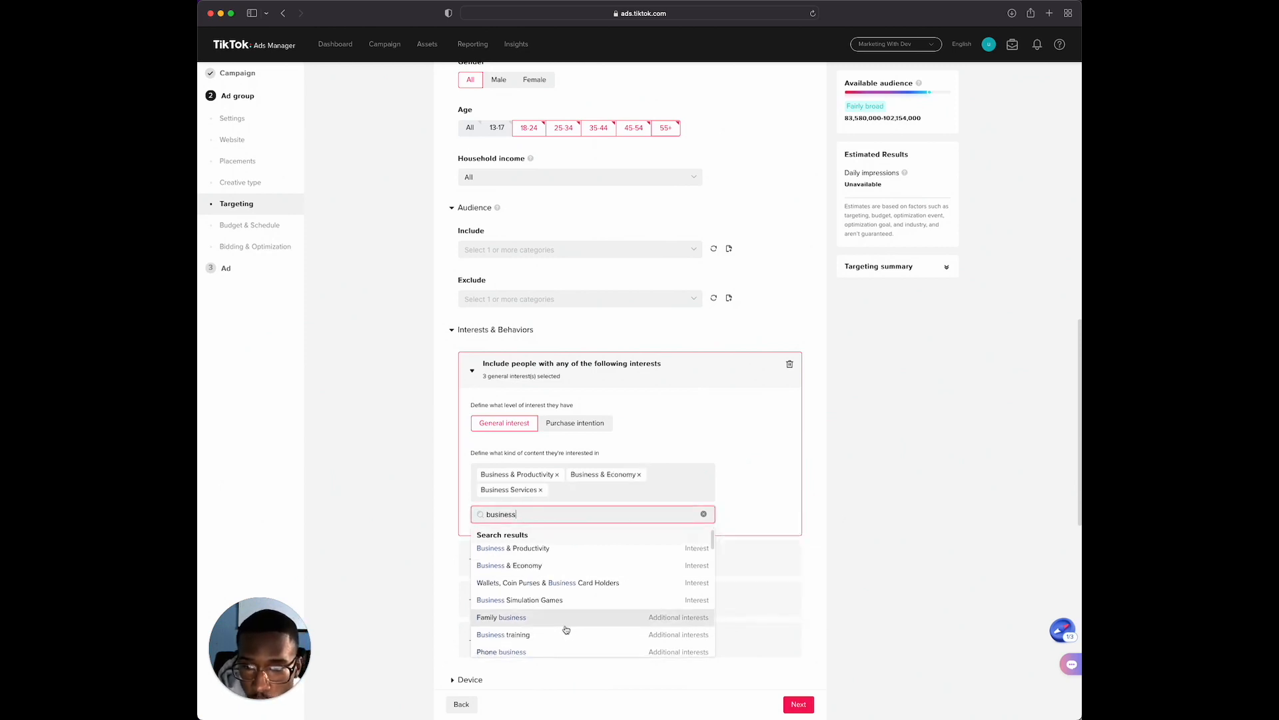
Add Family business, Business training and Business travel to the included general interests
mouse_move(517, 618)
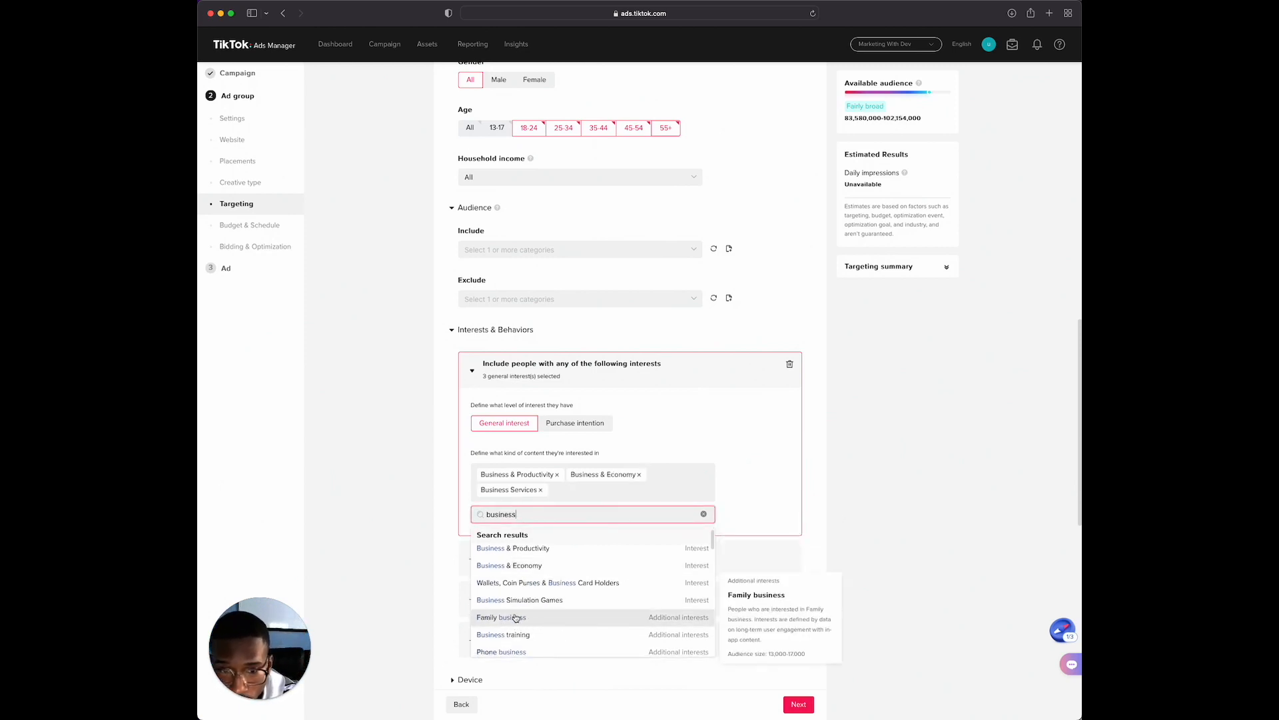
click(515, 618)
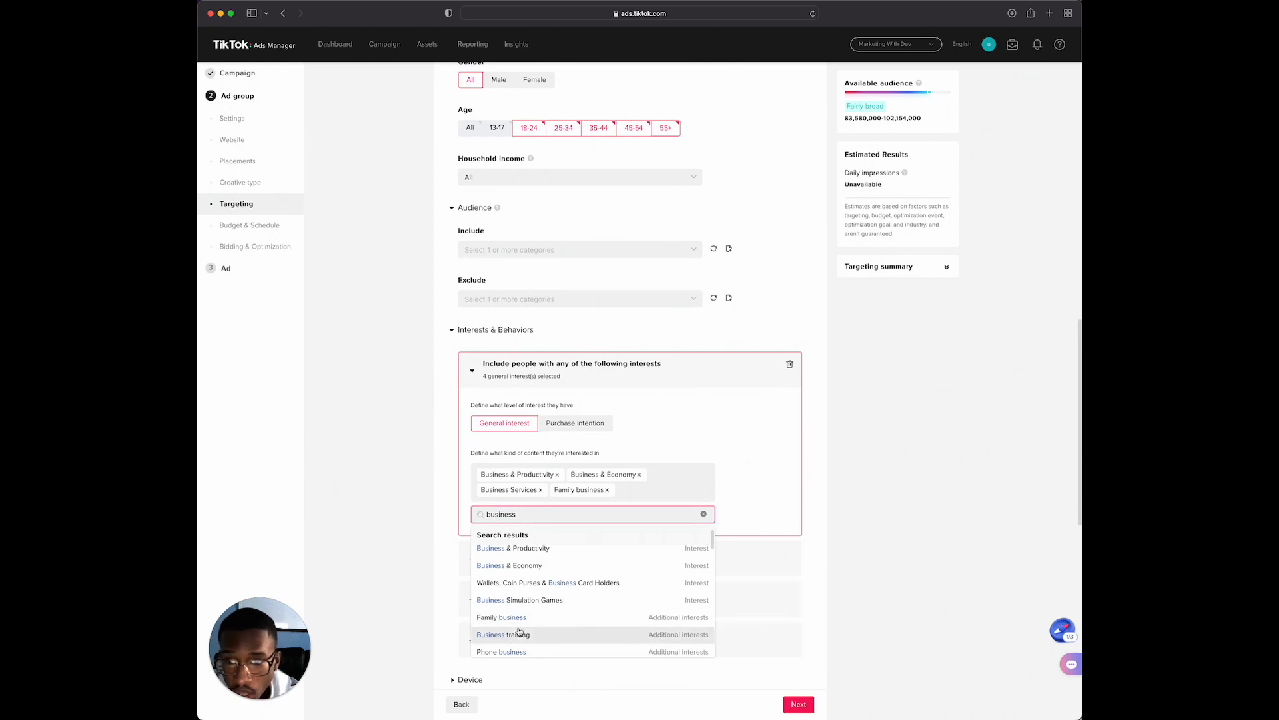
click(518, 638)
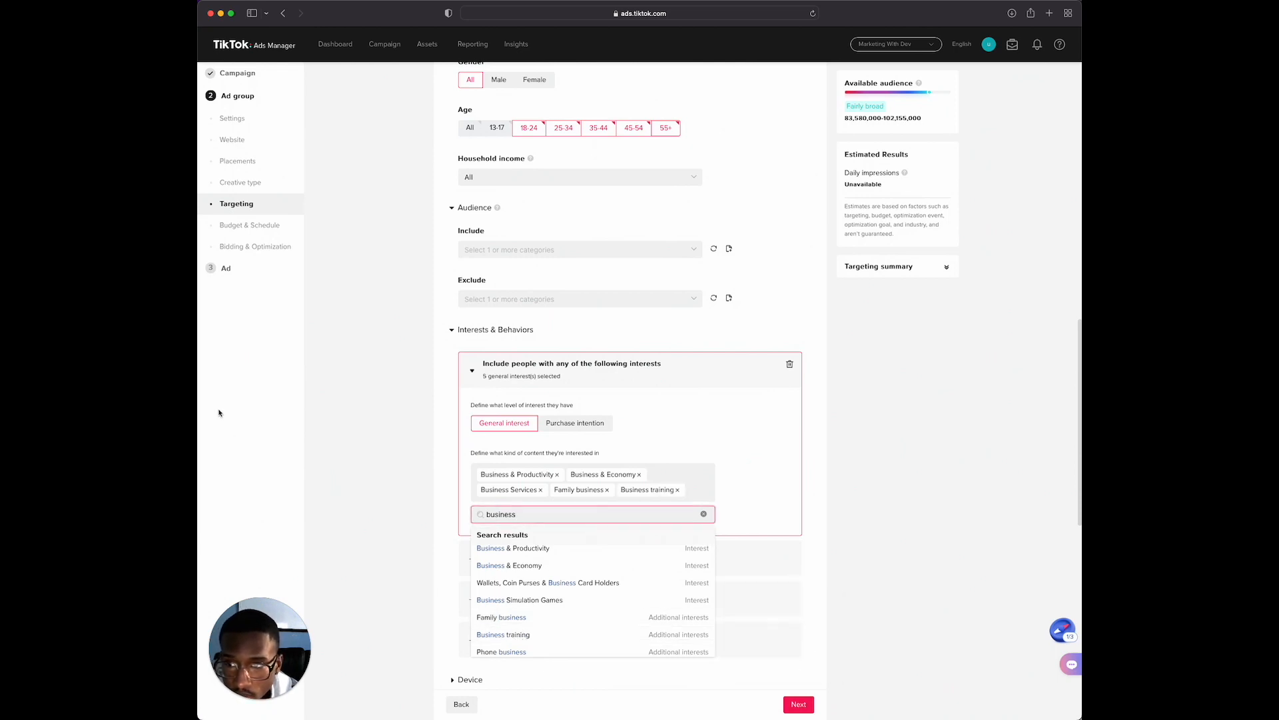
scroll(511, 616, down, 1)
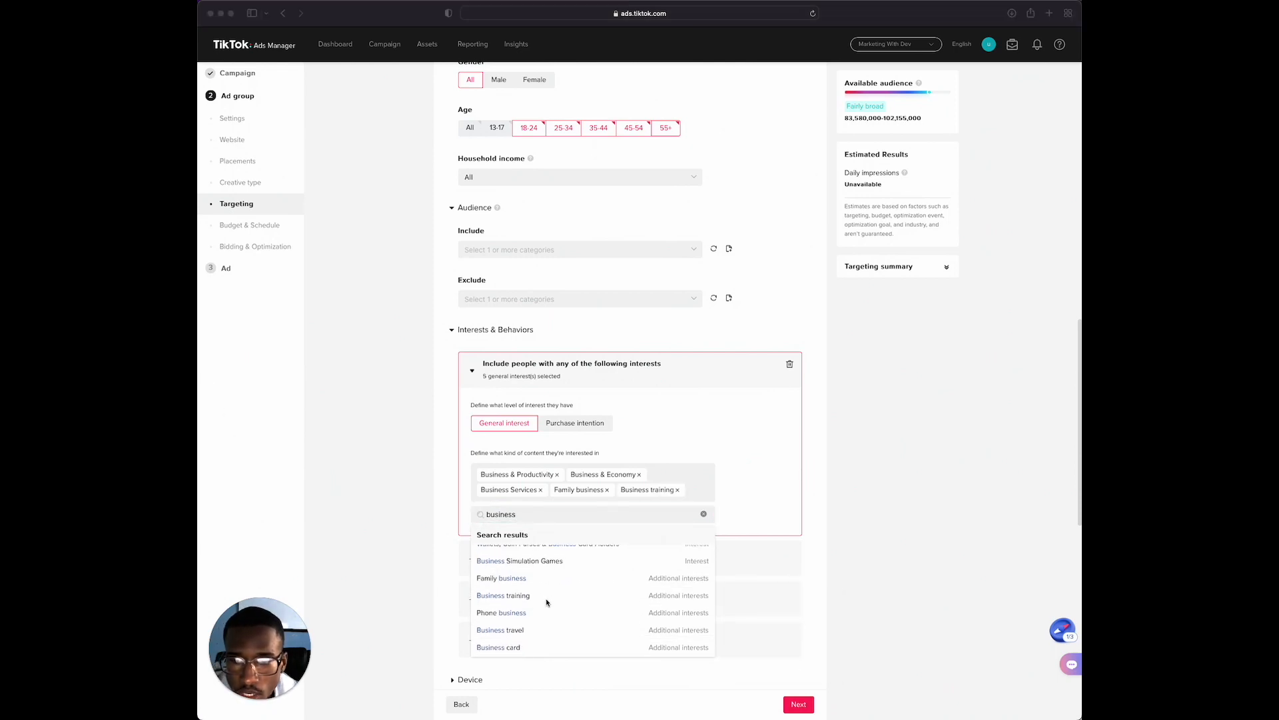
click(515, 622)
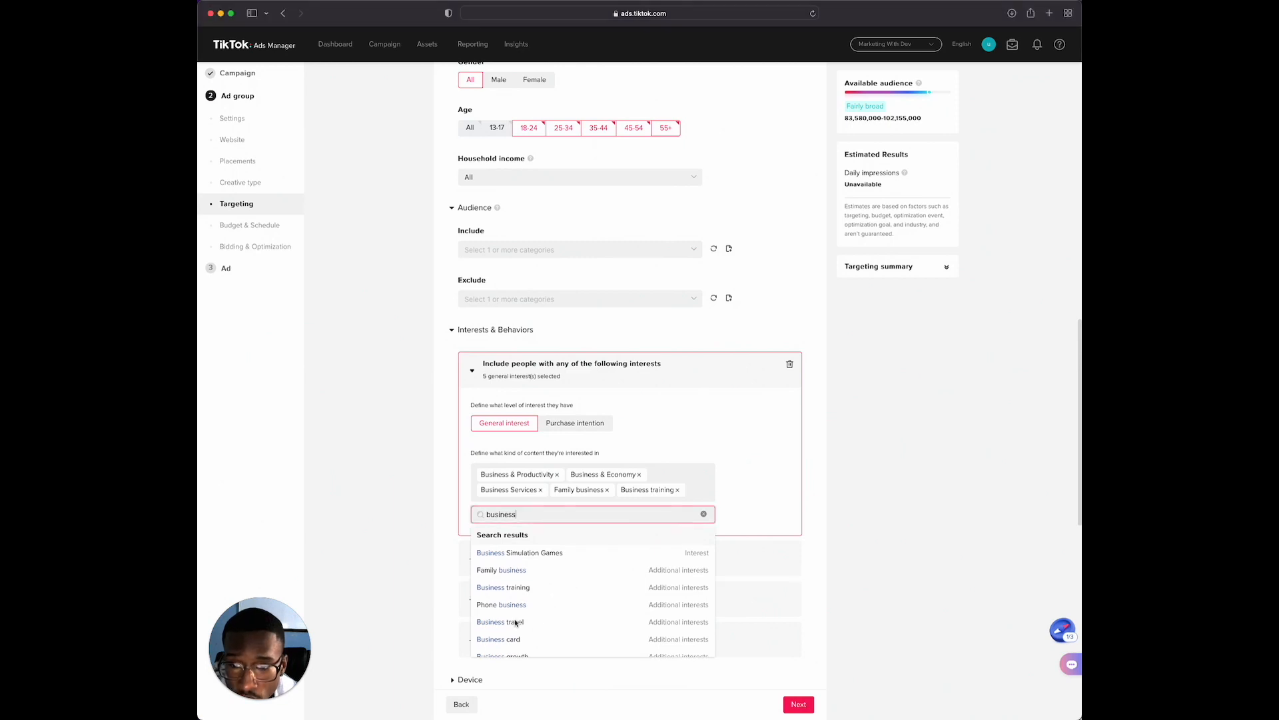
click(515, 622)
Add Business card, New business and Business owner to the included general interests
mouse_move(574, 610)
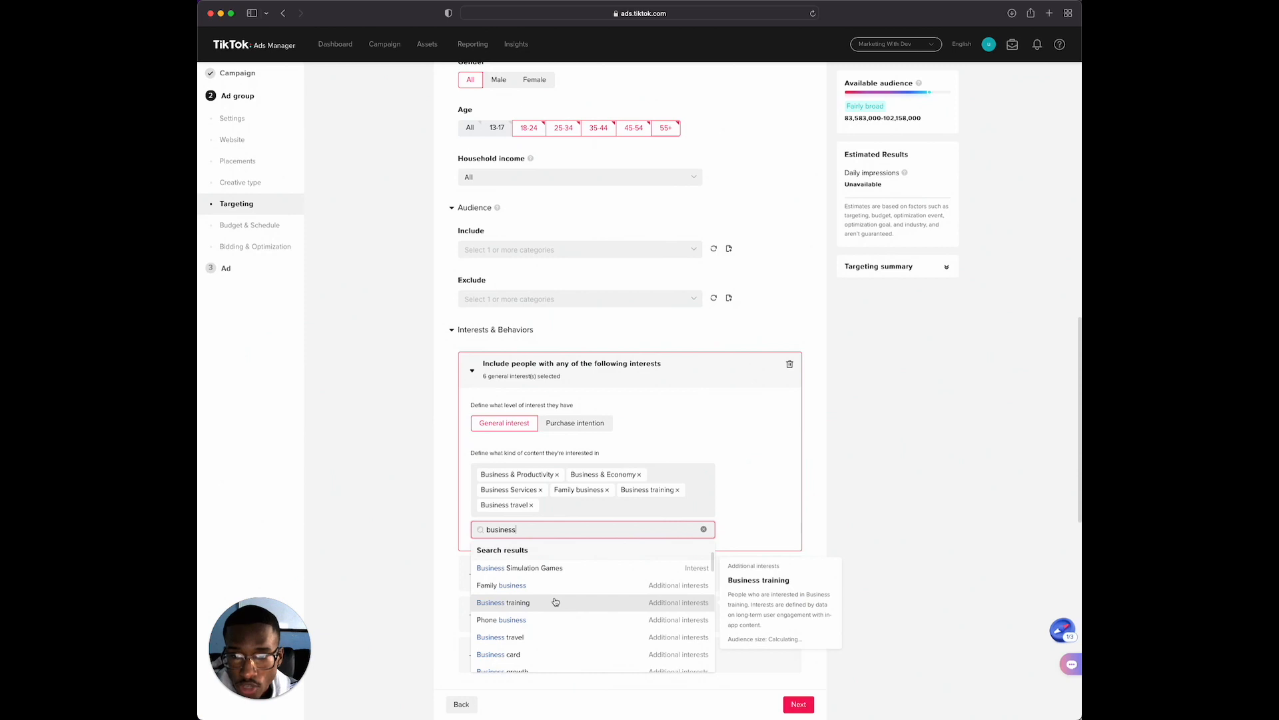
scroll(541, 632, down, 1)
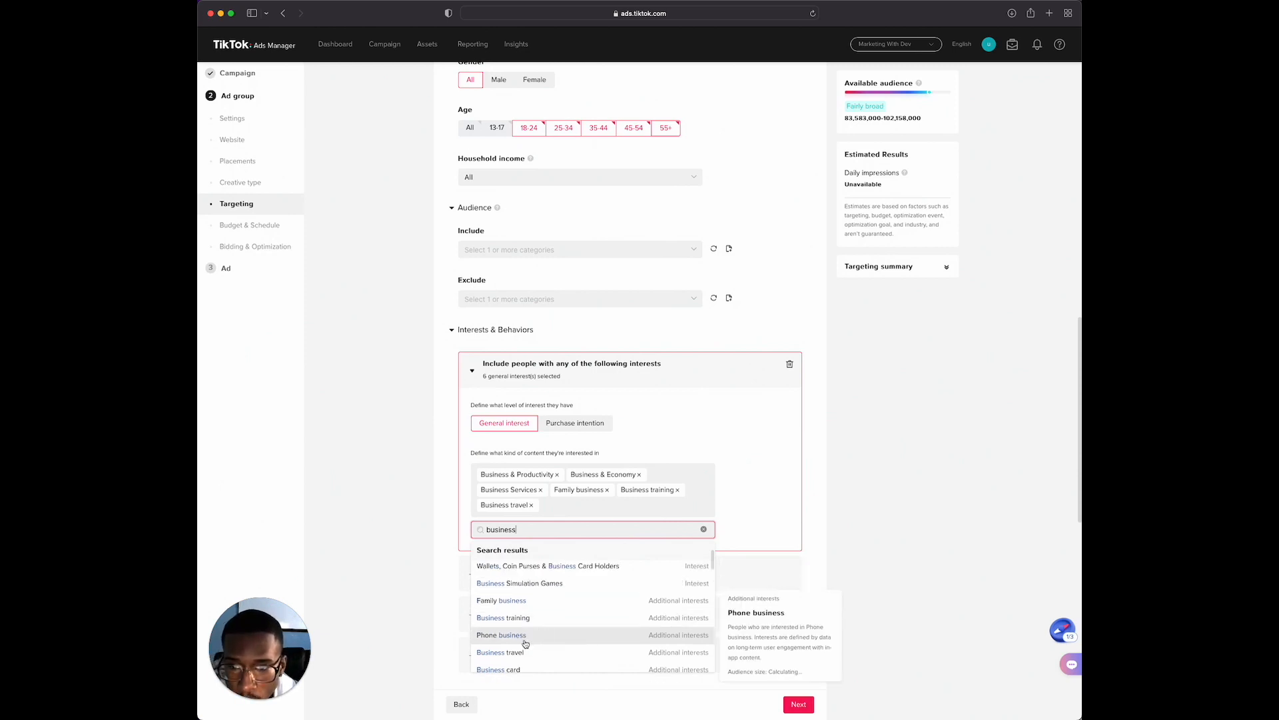
scroll(533, 650, up, 1)
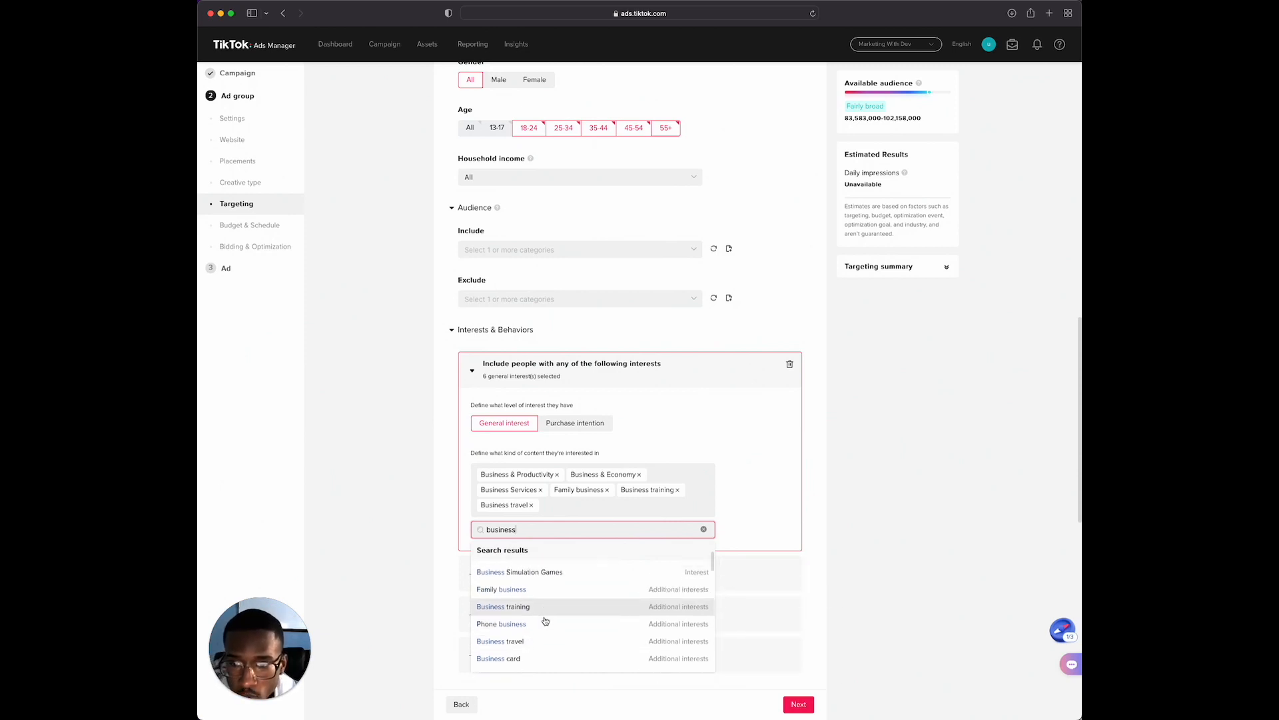
click(527, 660)
scroll(532, 626, down, 2)
scroll(533, 633, down, 3)
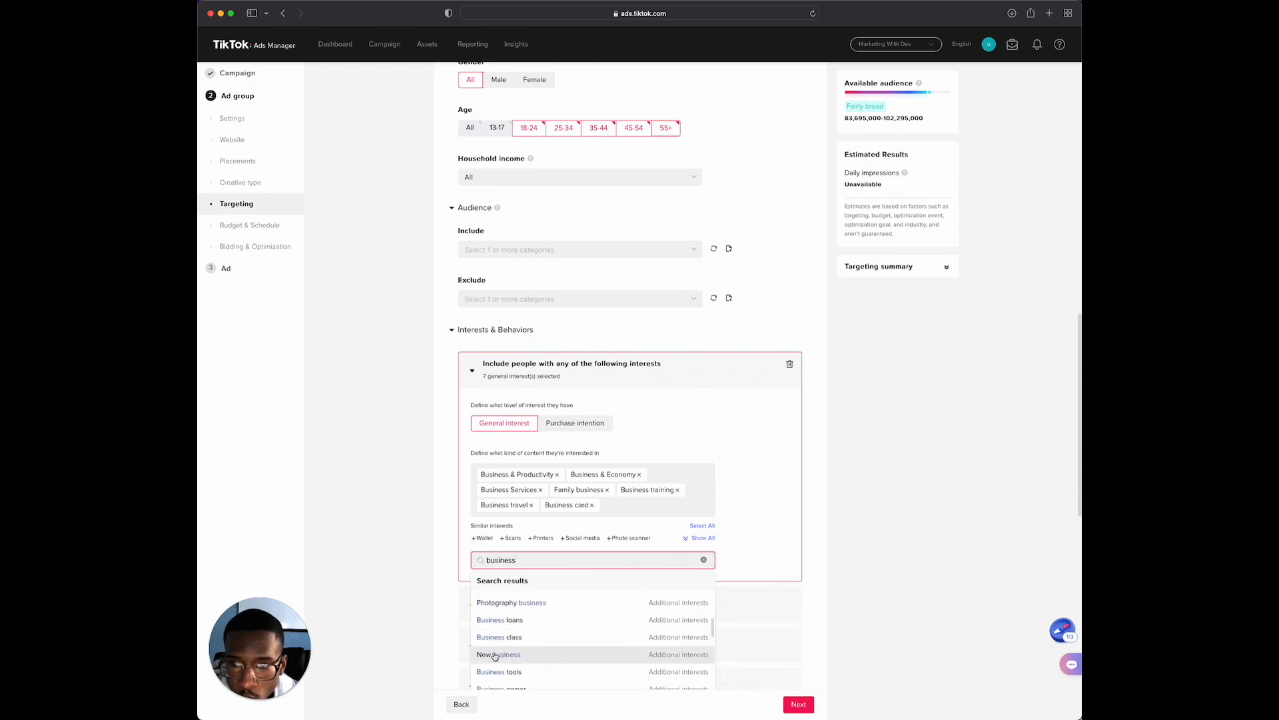
click(527, 650)
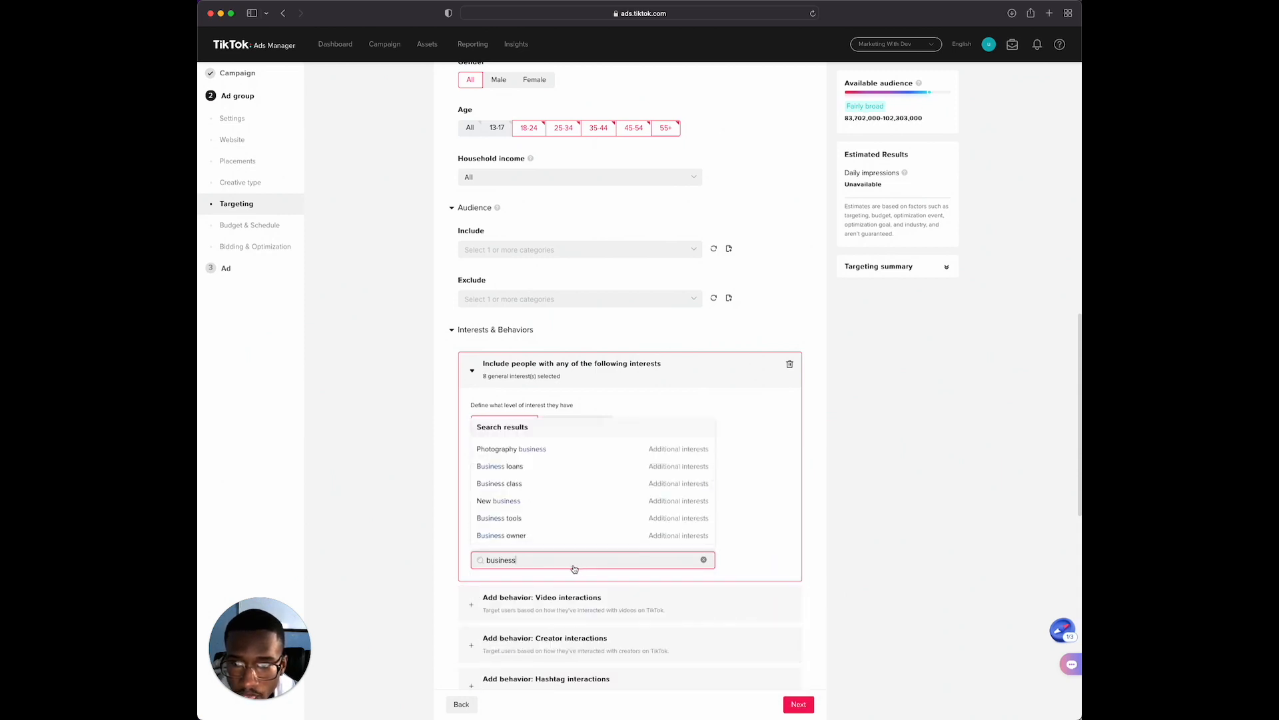
click(515, 527)
Add Business online, Online business, Growing business and Jewelry business to the general interests, and close the search results
scroll(546, 526, down, 3)
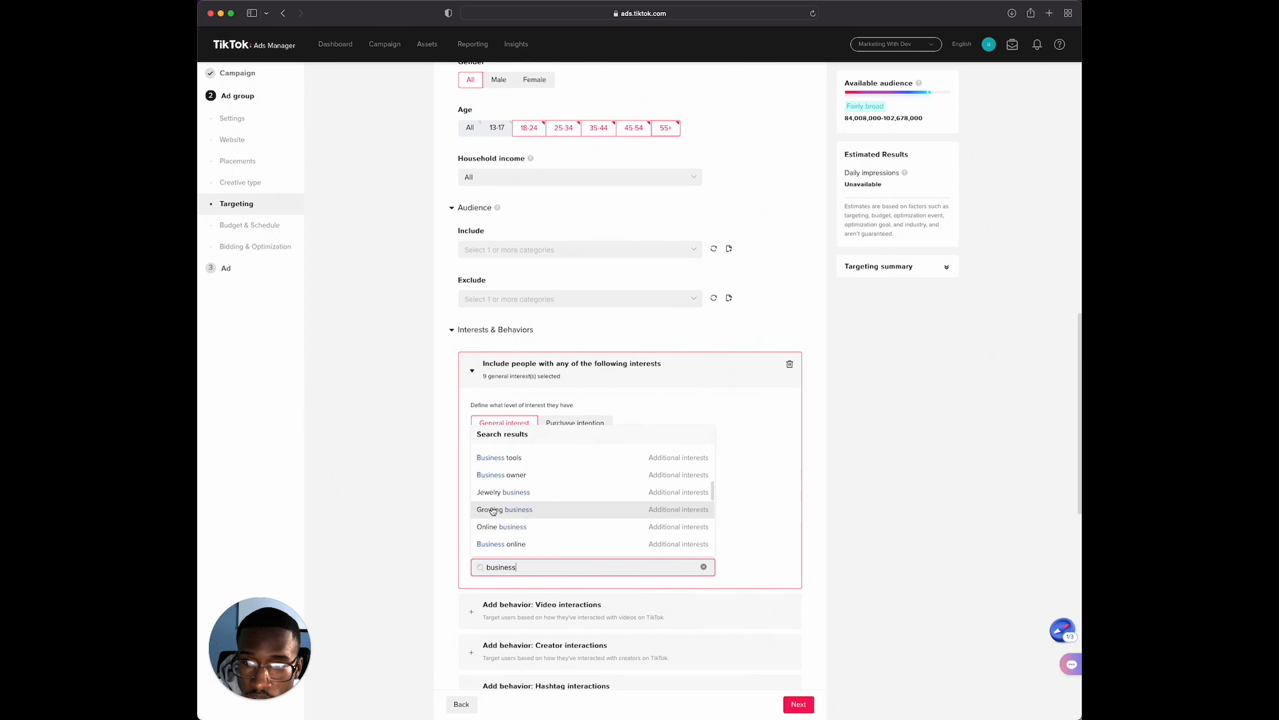
scroll(539, 516, down, 1)
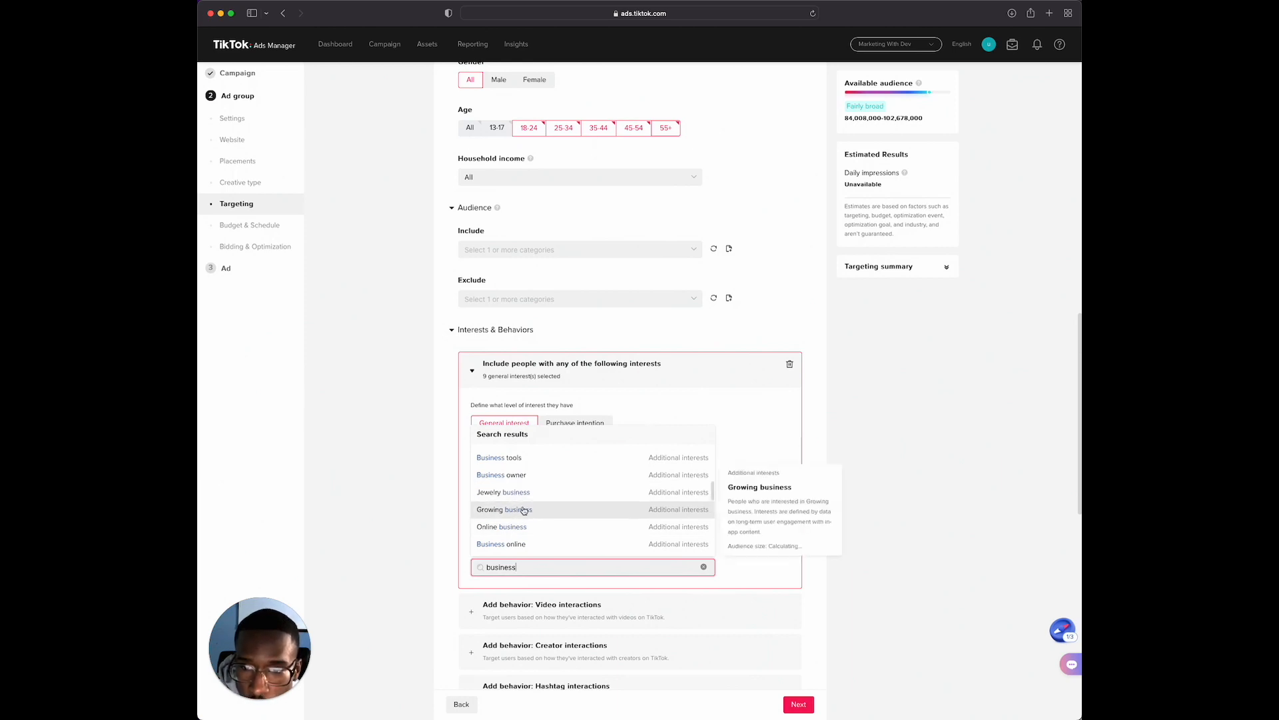
click(520, 548)
click(518, 533)
click(512, 516)
click(513, 500)
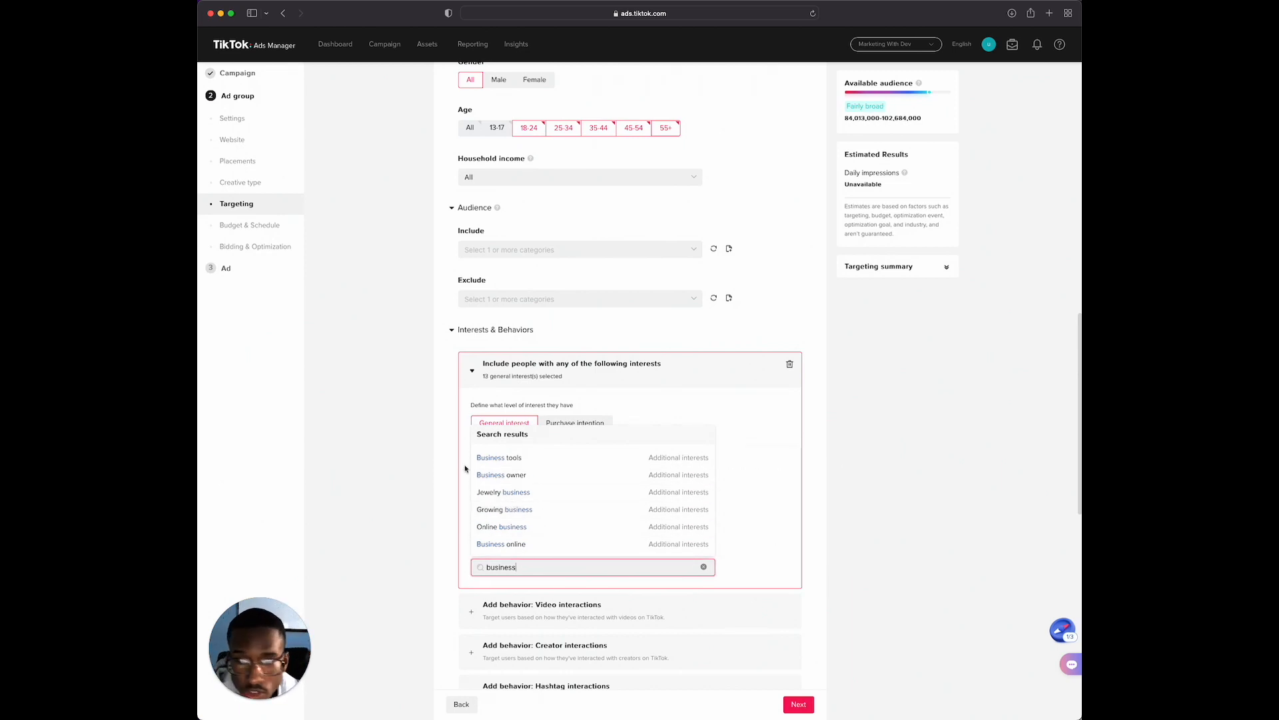
mouse_move(562, 513)
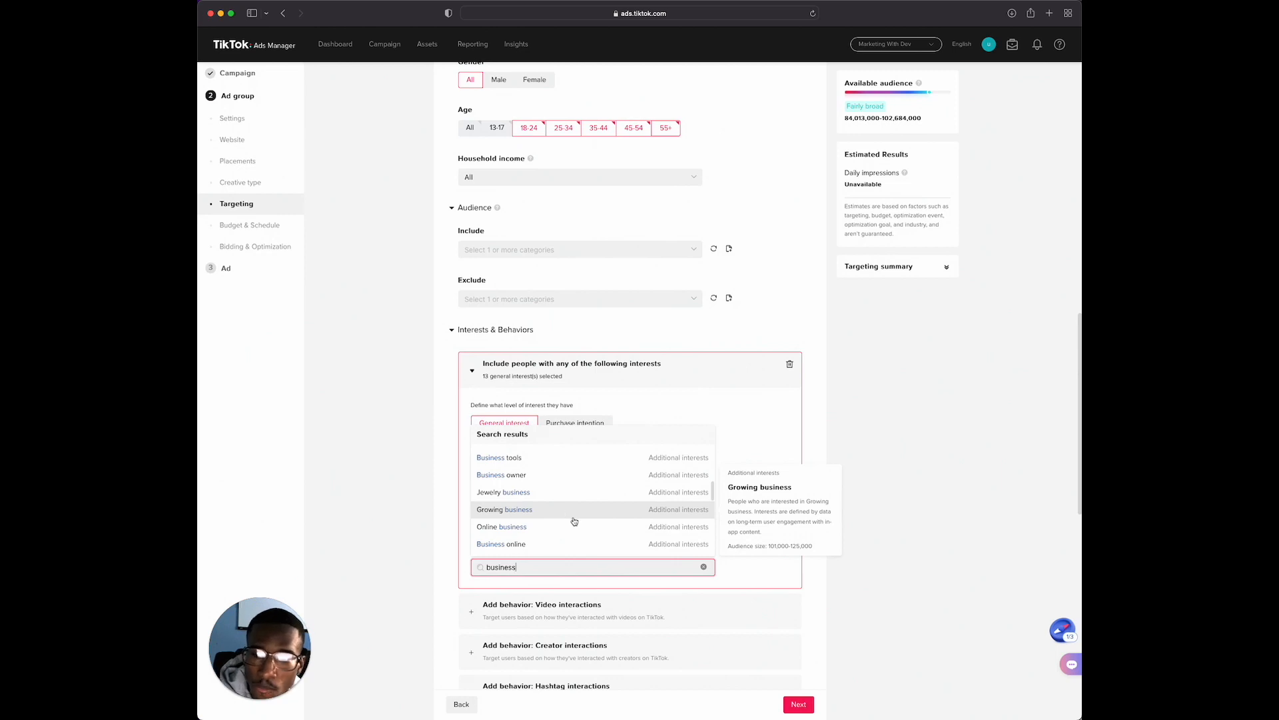
click(444, 370)
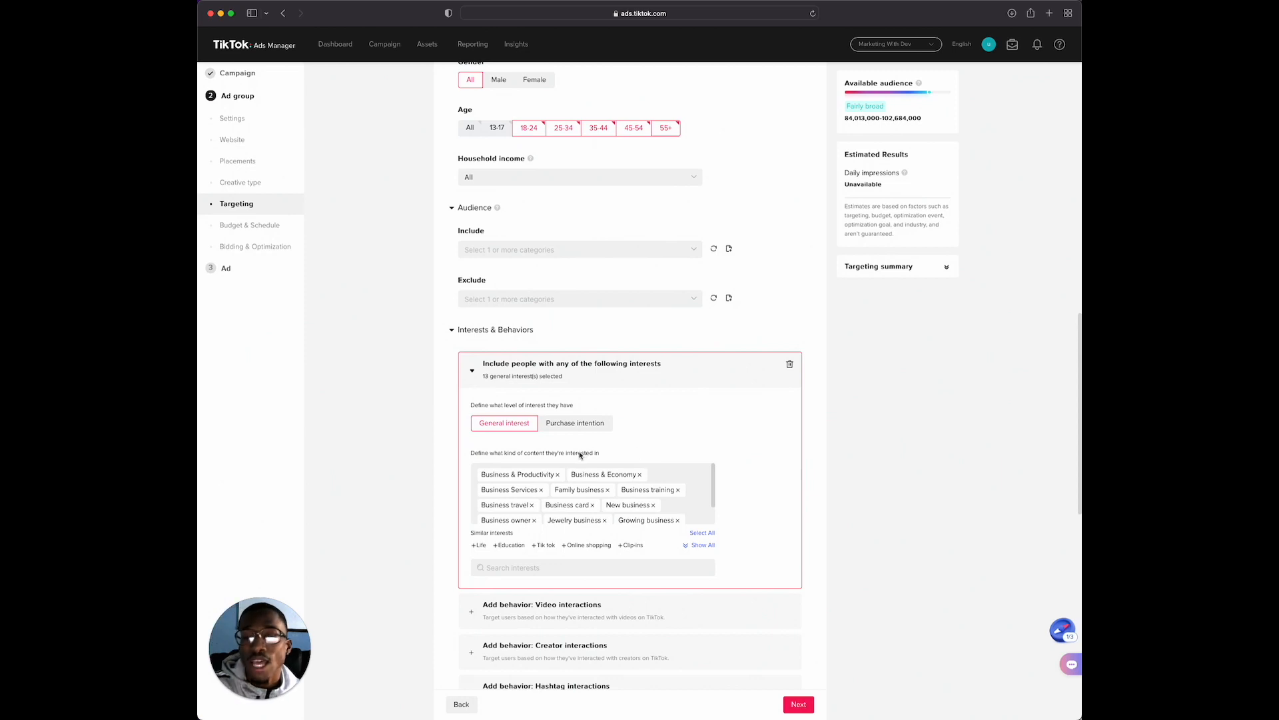
Add a video interactions behavior covering people who watched till end, liked, commented on or shared videos
scroll(576, 453, down, 2)
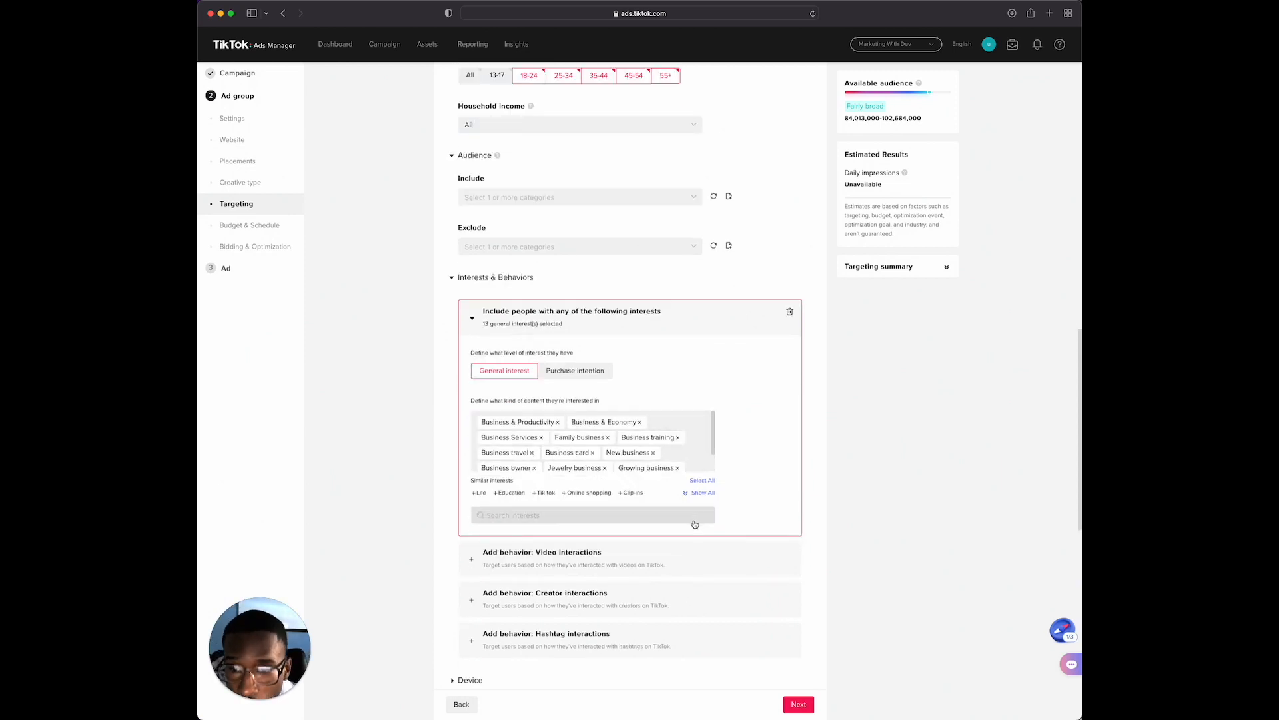
scroll(695, 524, down, 1)
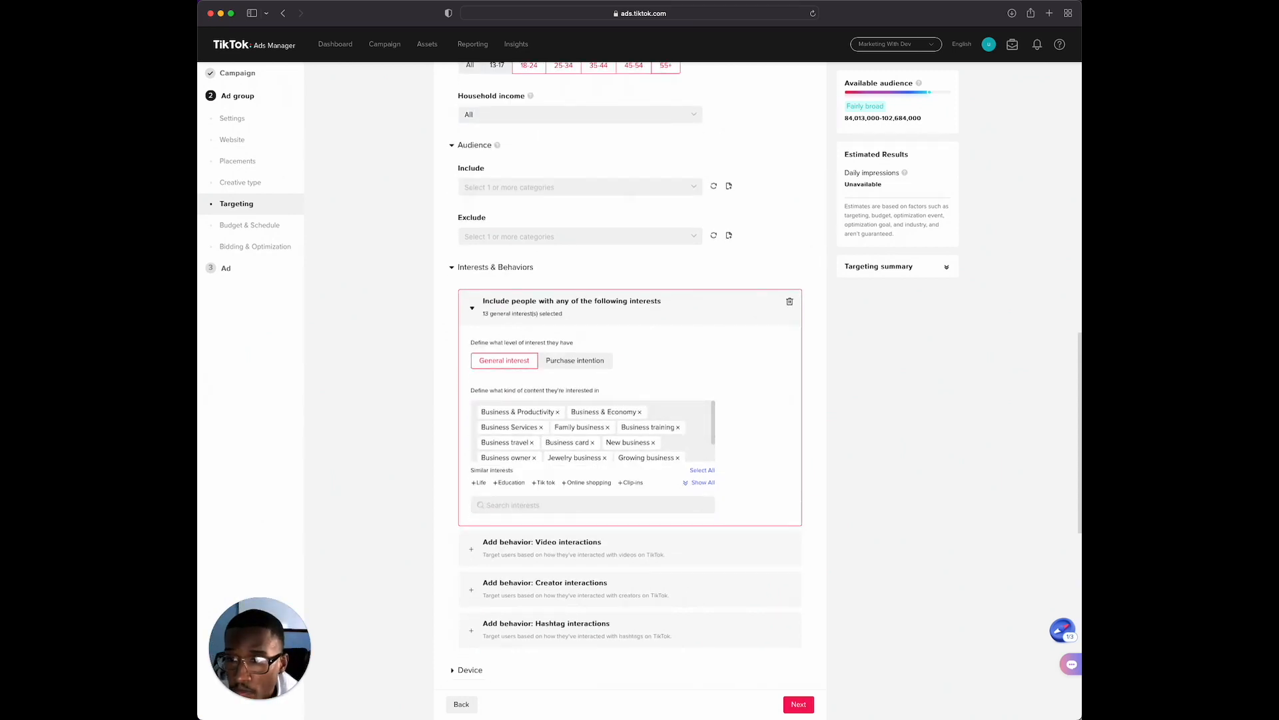
scroll(355, 395, down, 2)
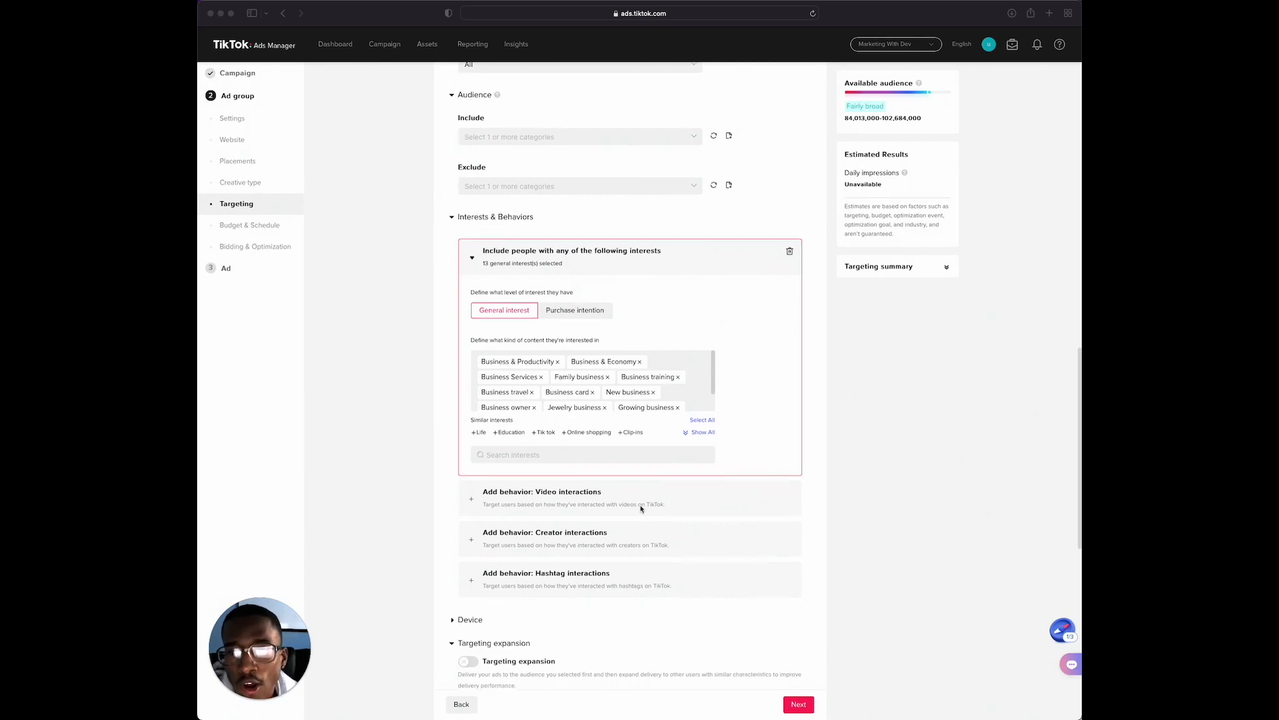
click(538, 504)
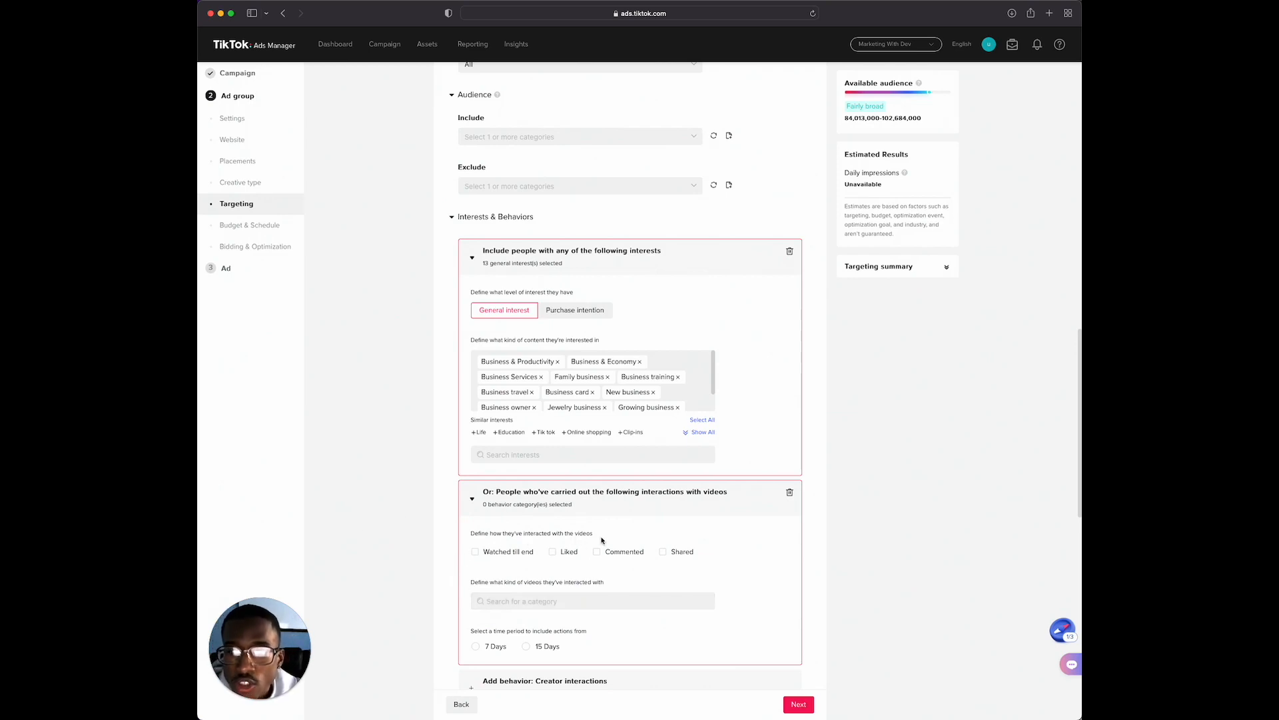
click(476, 553)
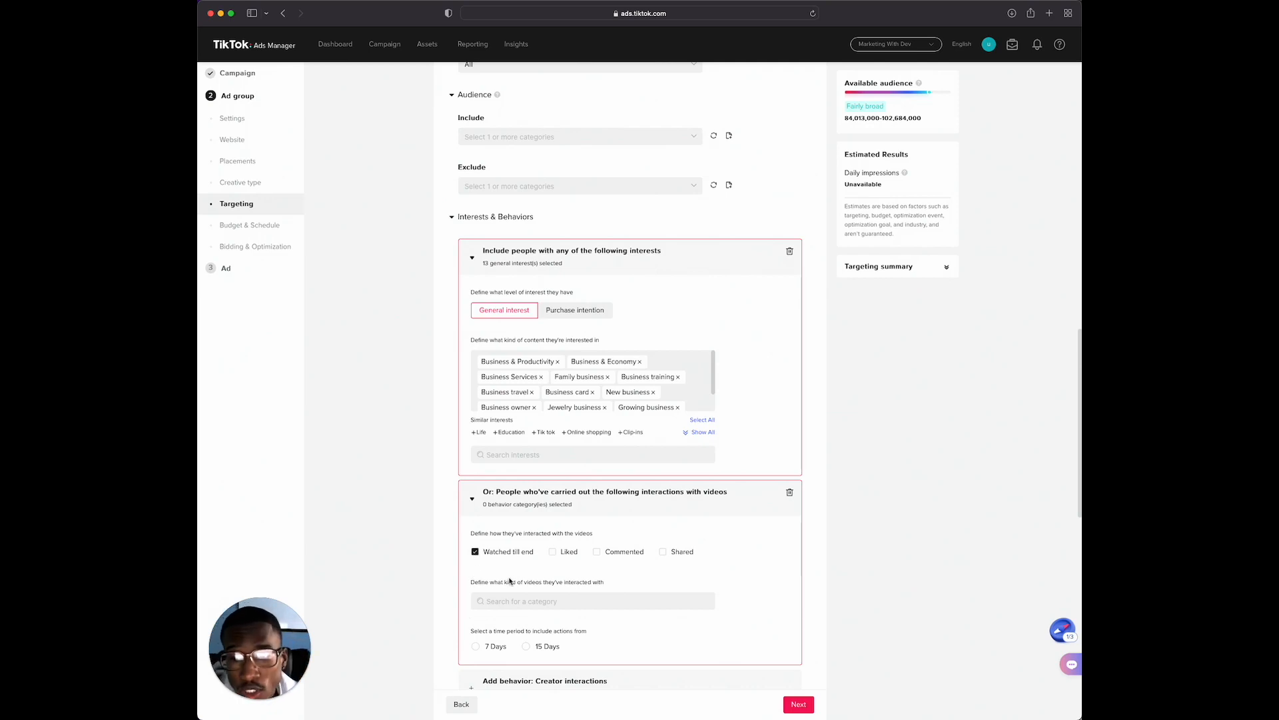
click(552, 553)
click(597, 553)
click(662, 553)
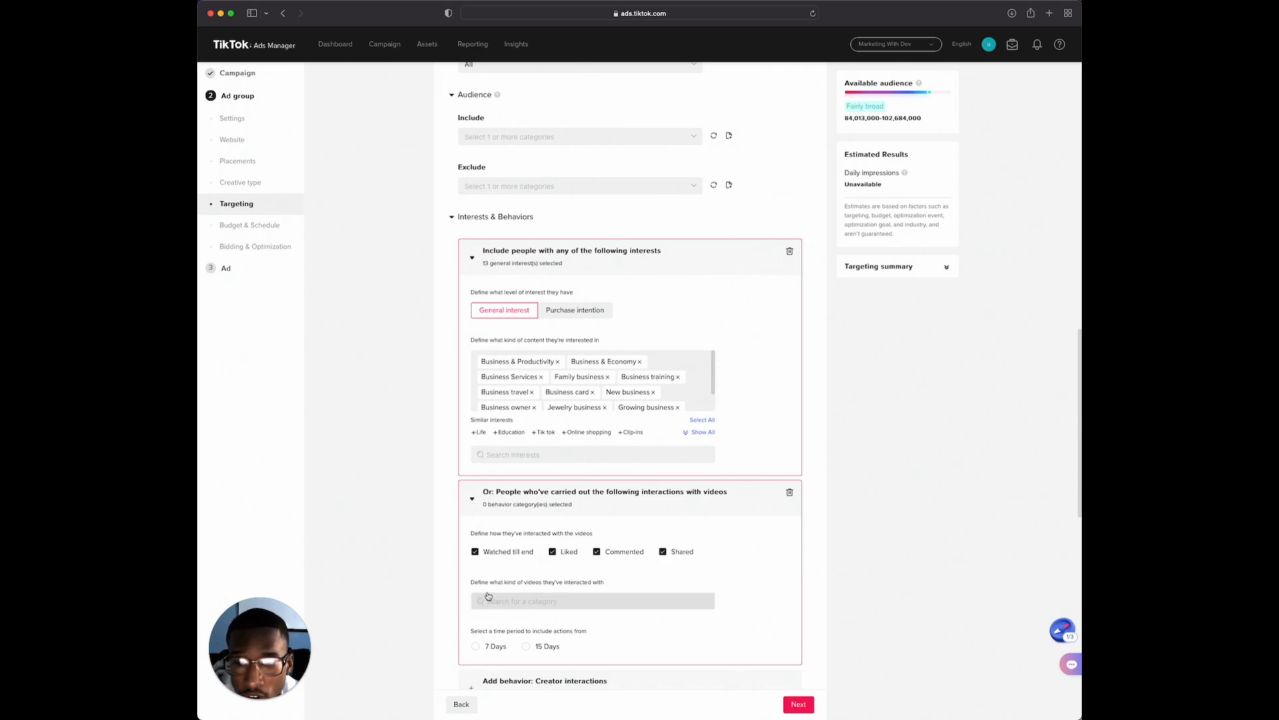
Add the Business & Finance category to the kinds of videos people have interacted with
click(547, 599)
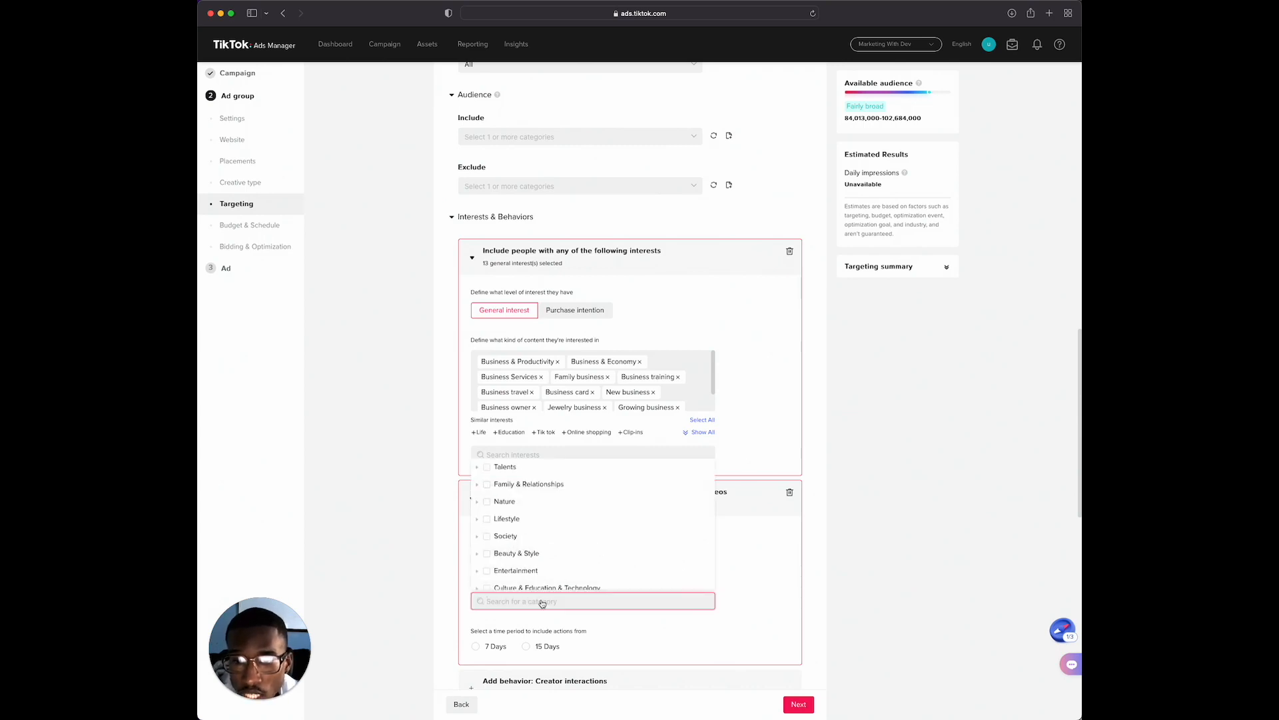
text(busin)
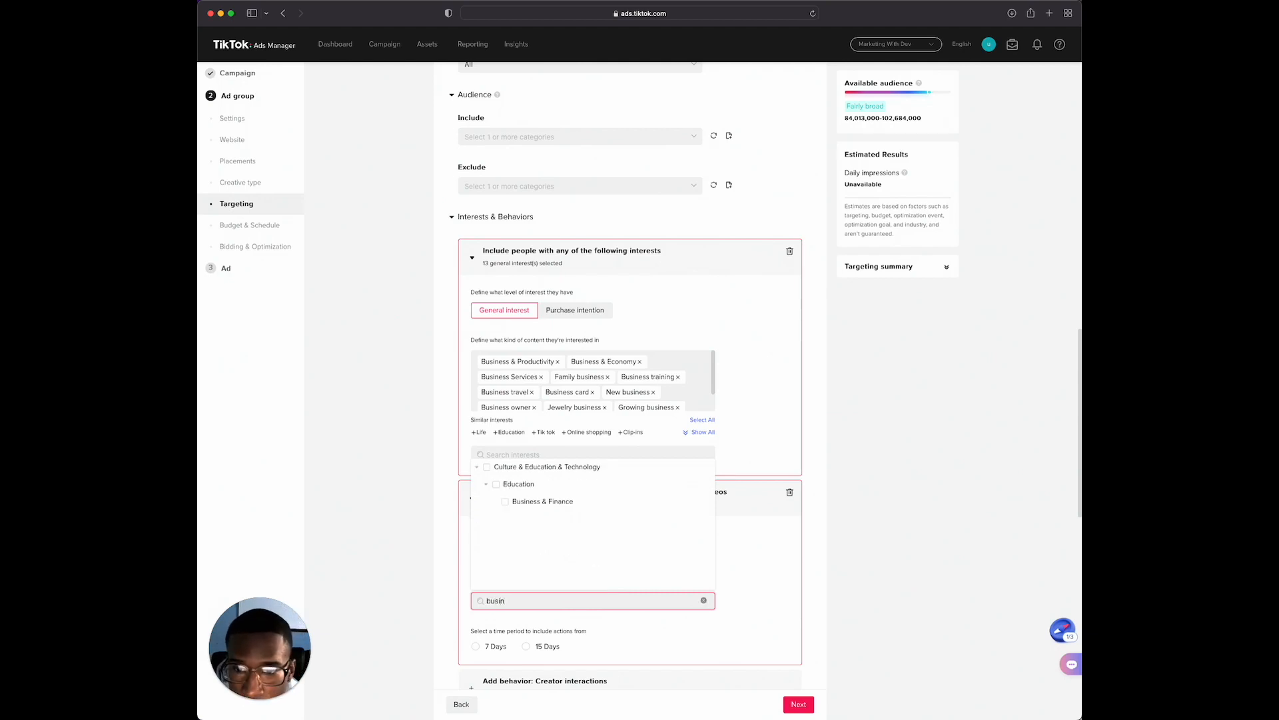
mouse_move(527, 512)
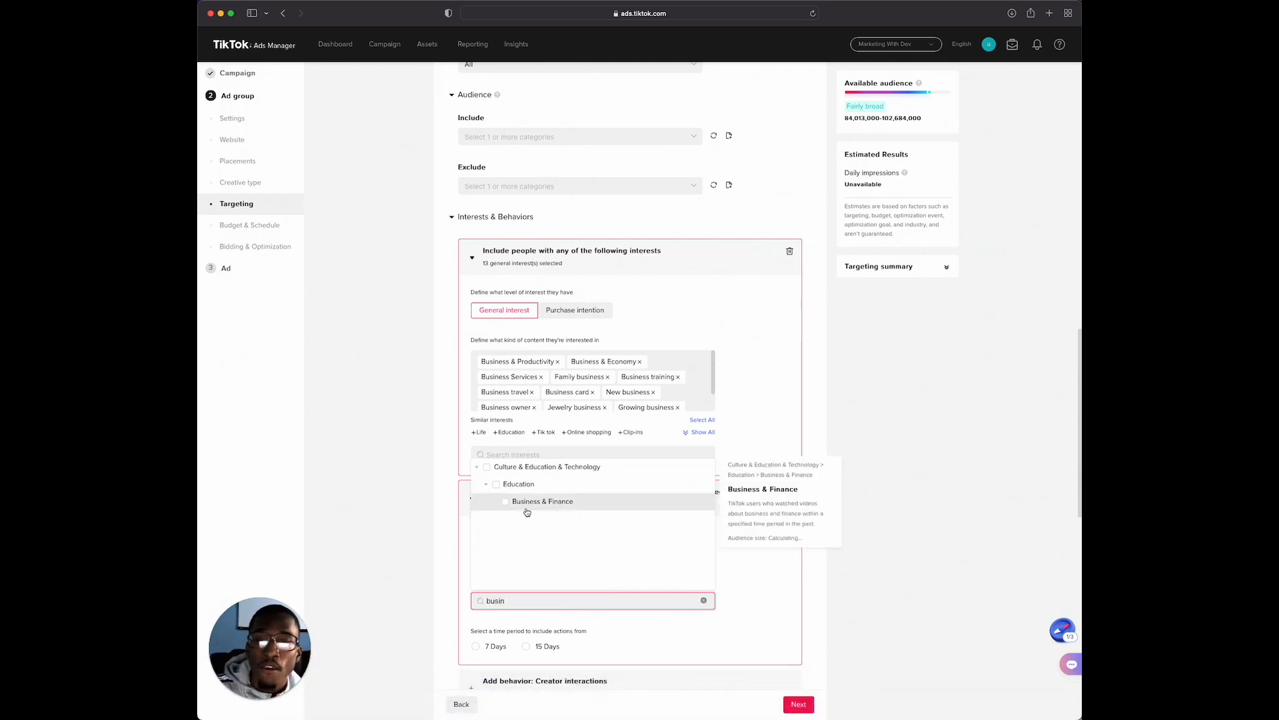
click(526, 510)
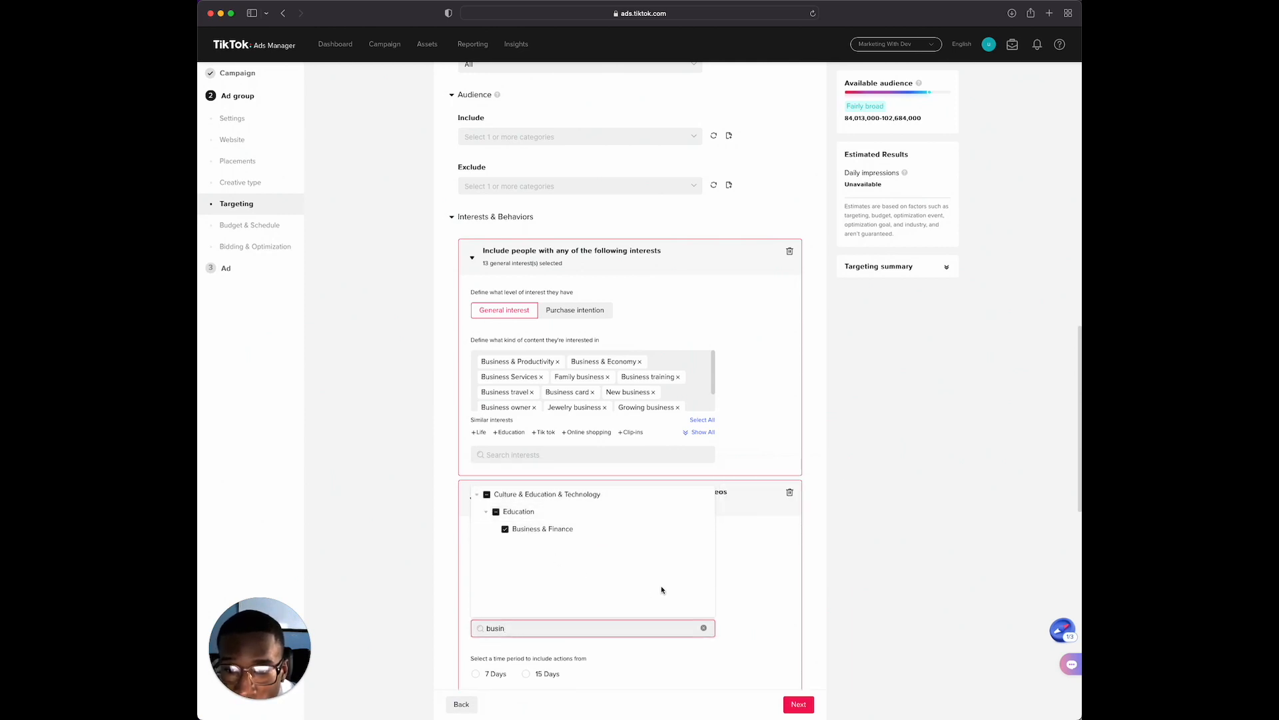
click(747, 566)
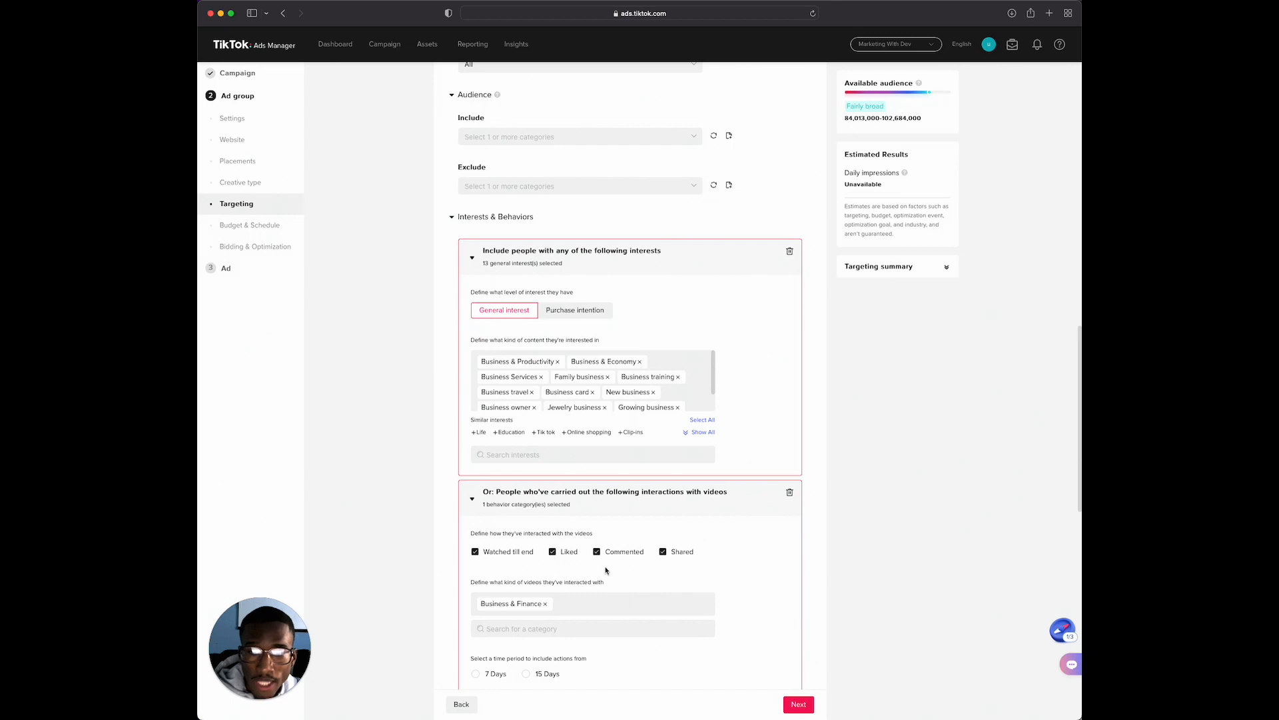
Set the time period for the video interactions to 15 days
scroll(689, 575, down, 1)
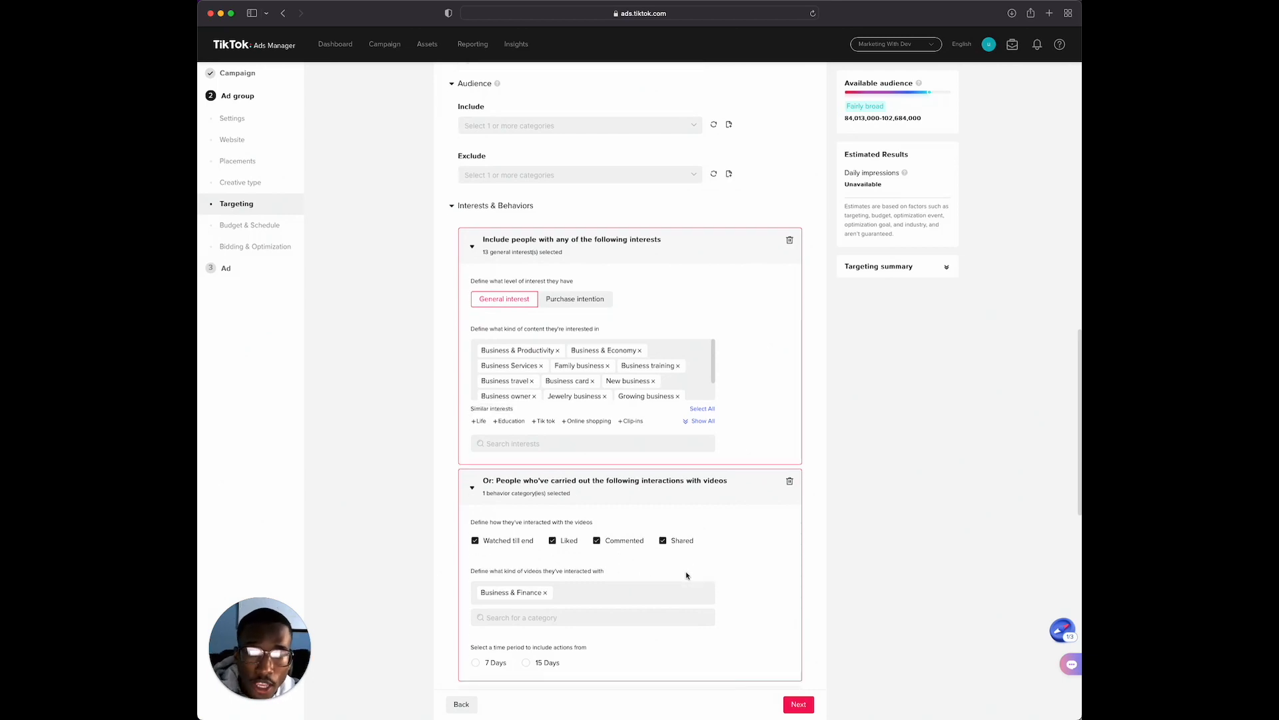
scroll(687, 574, down, 1)
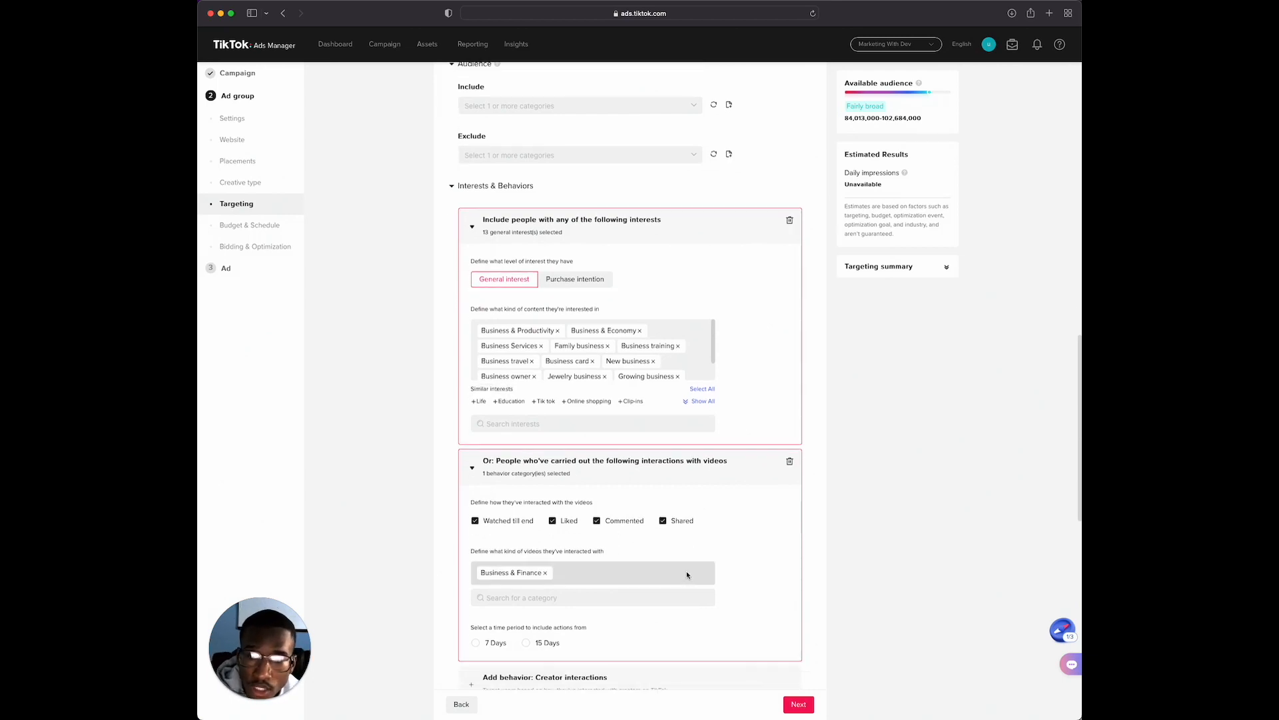
click(527, 644)
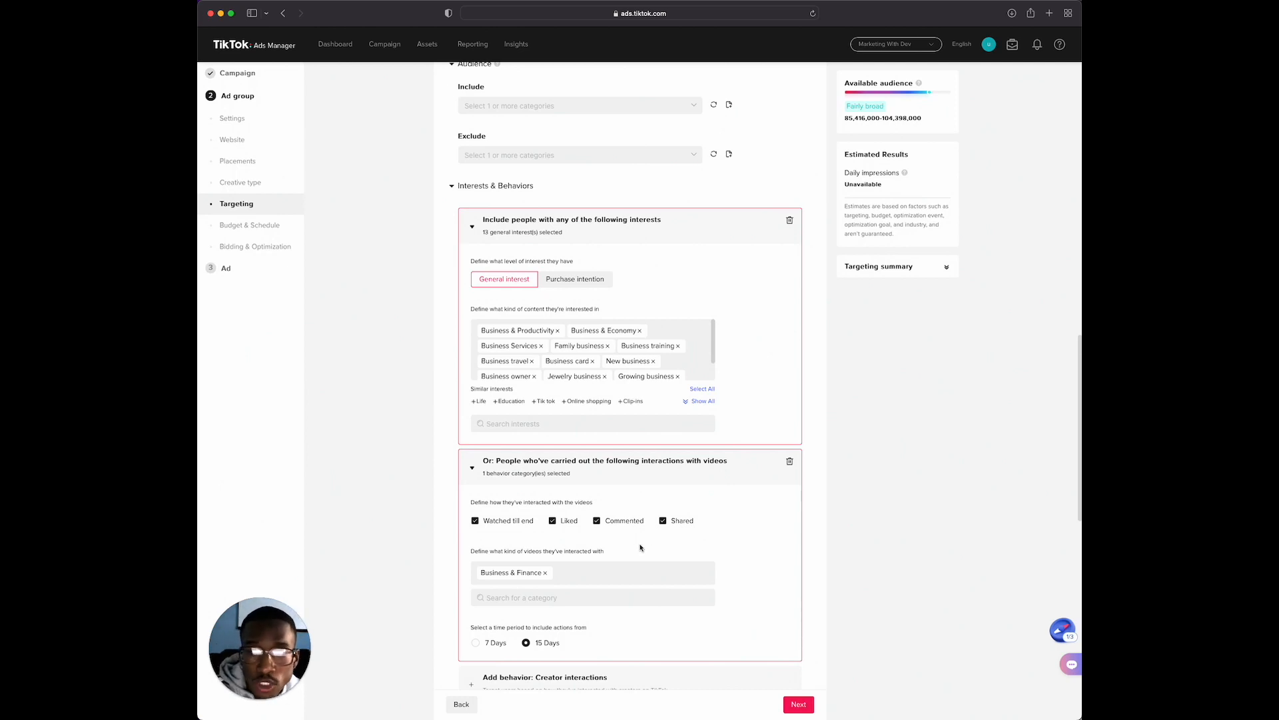
Add a creator interactions behavior covering people who followed creators or viewed their profile
scroll(642, 543, down, 3)
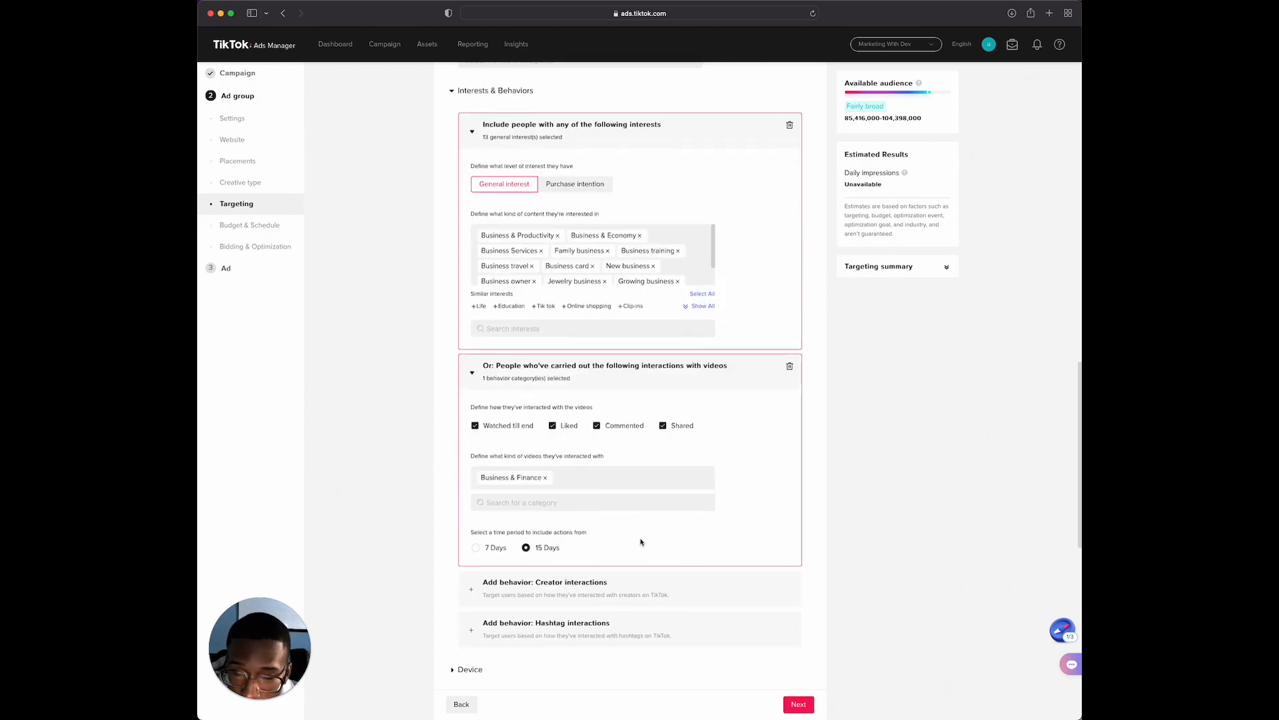
scroll(640, 536, down, 1)
click(585, 554)
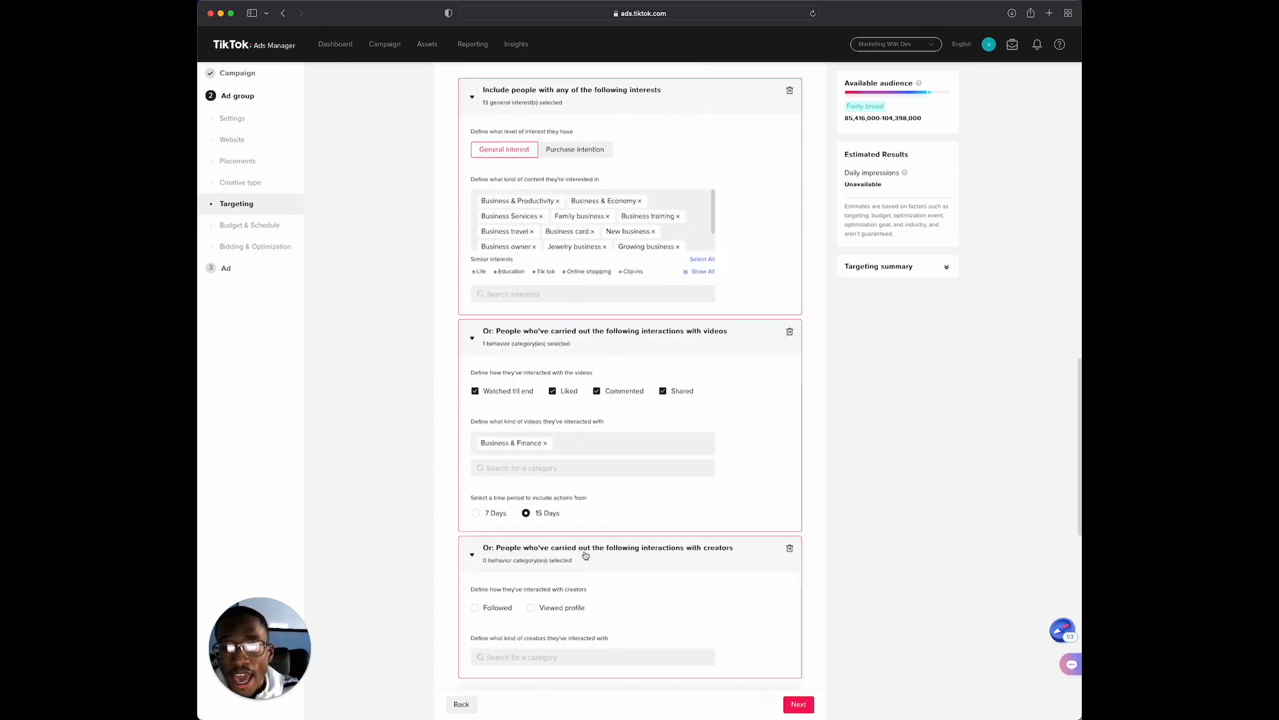
scroll(633, 557, down, 2)
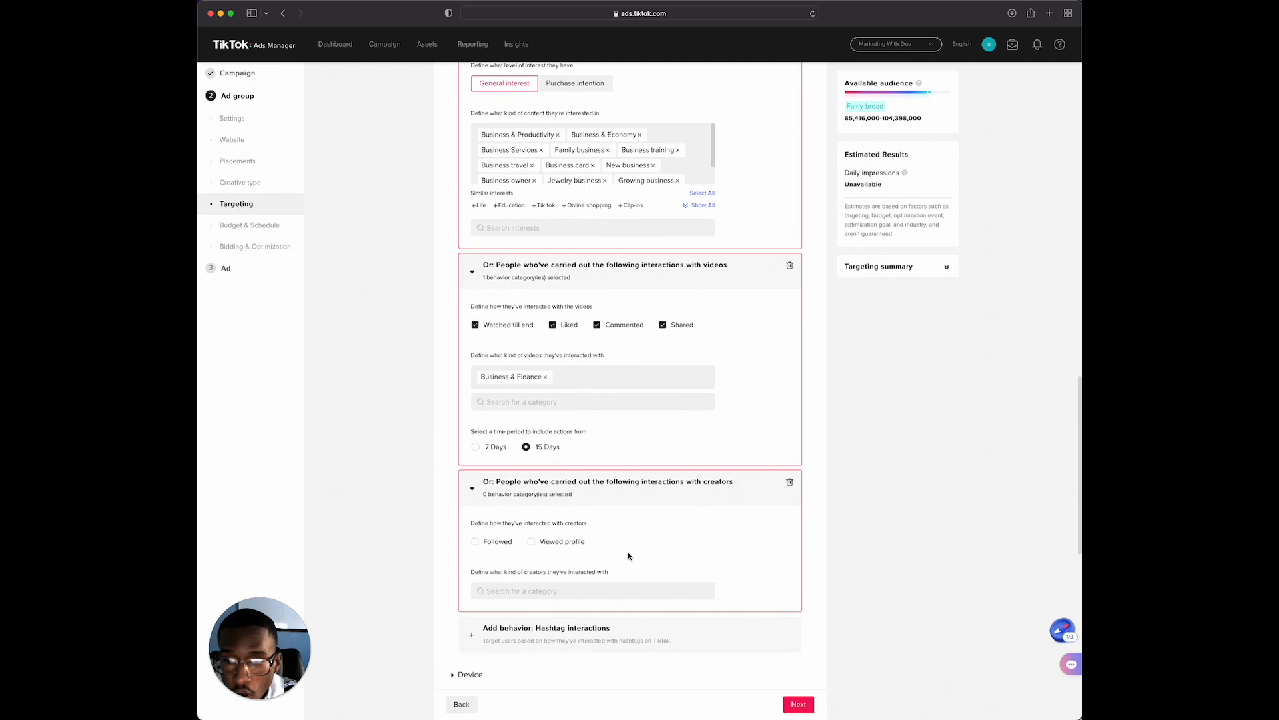
scroll(587, 540, down, 1)
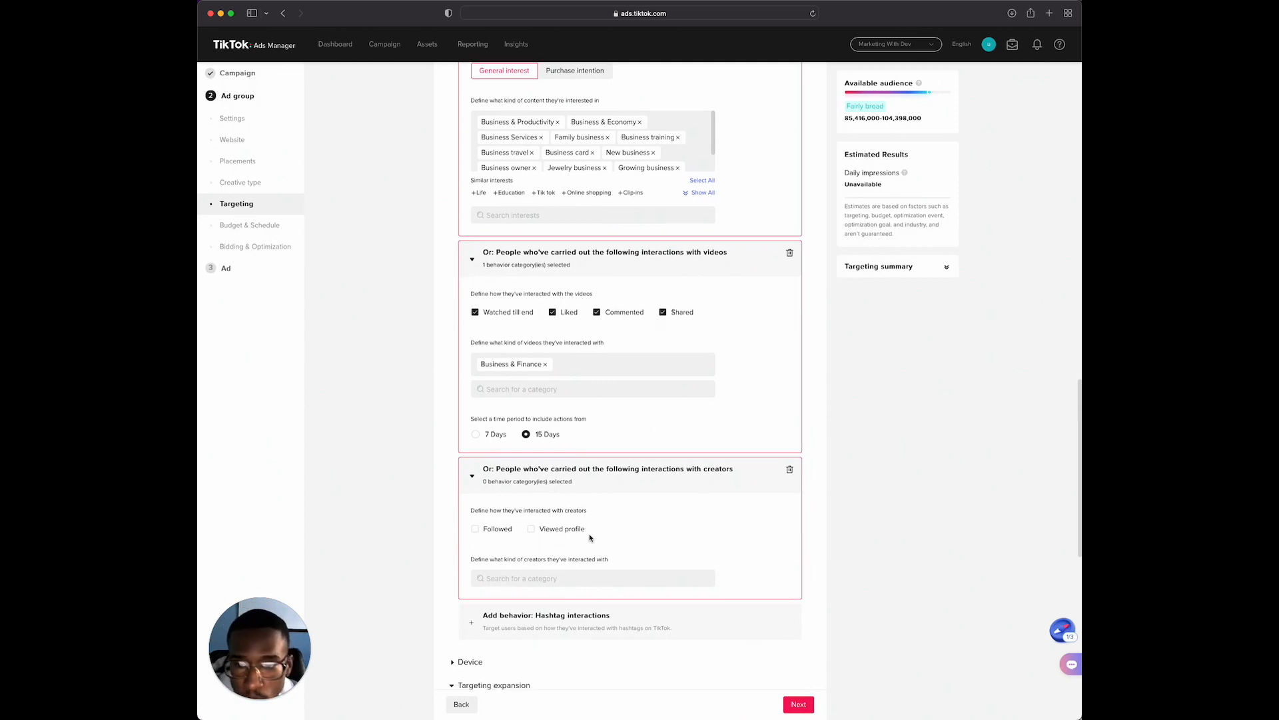
click(477, 531)
click(532, 532)
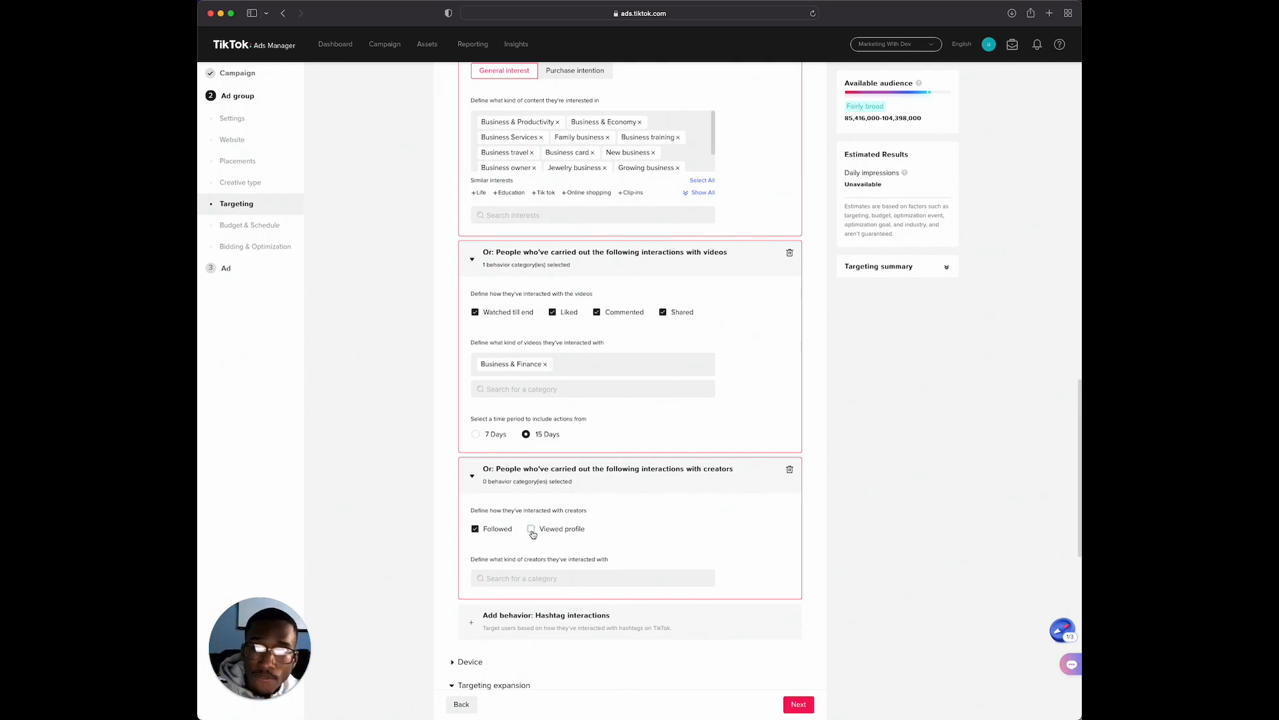
Search the creator categories for "busine" and clear the search to return to the full category list
click(512, 580)
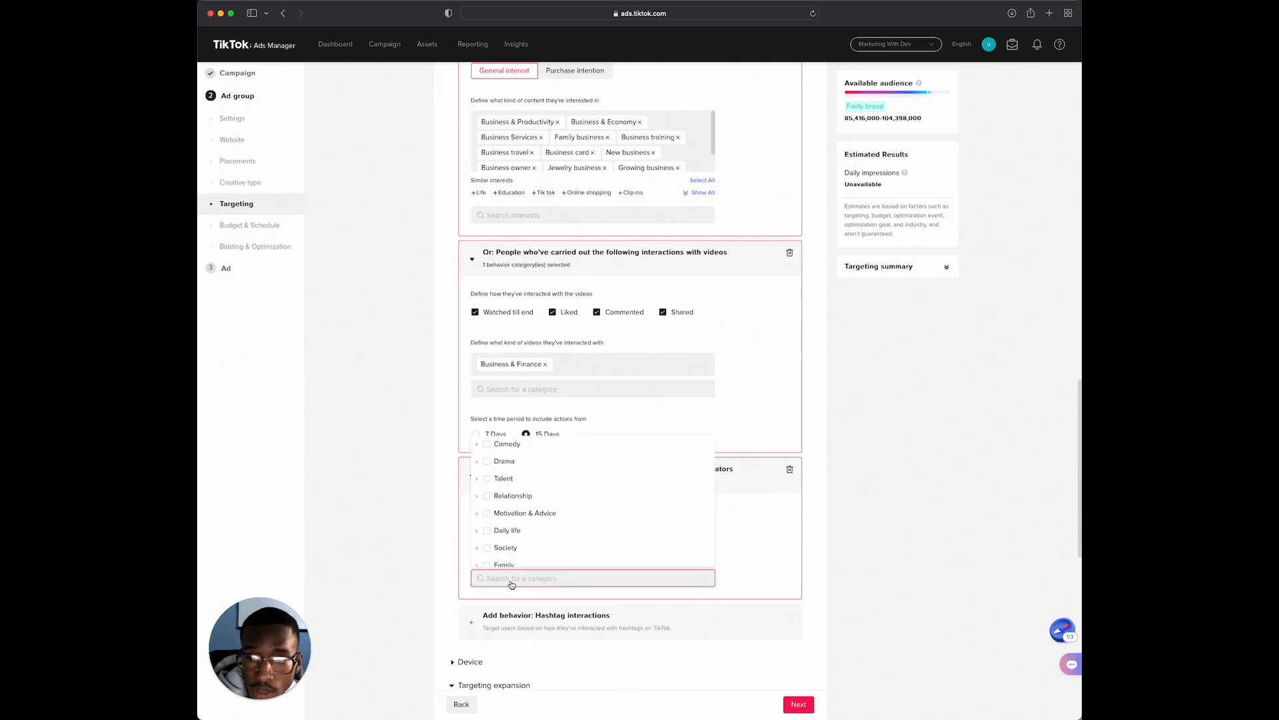
text(busine)
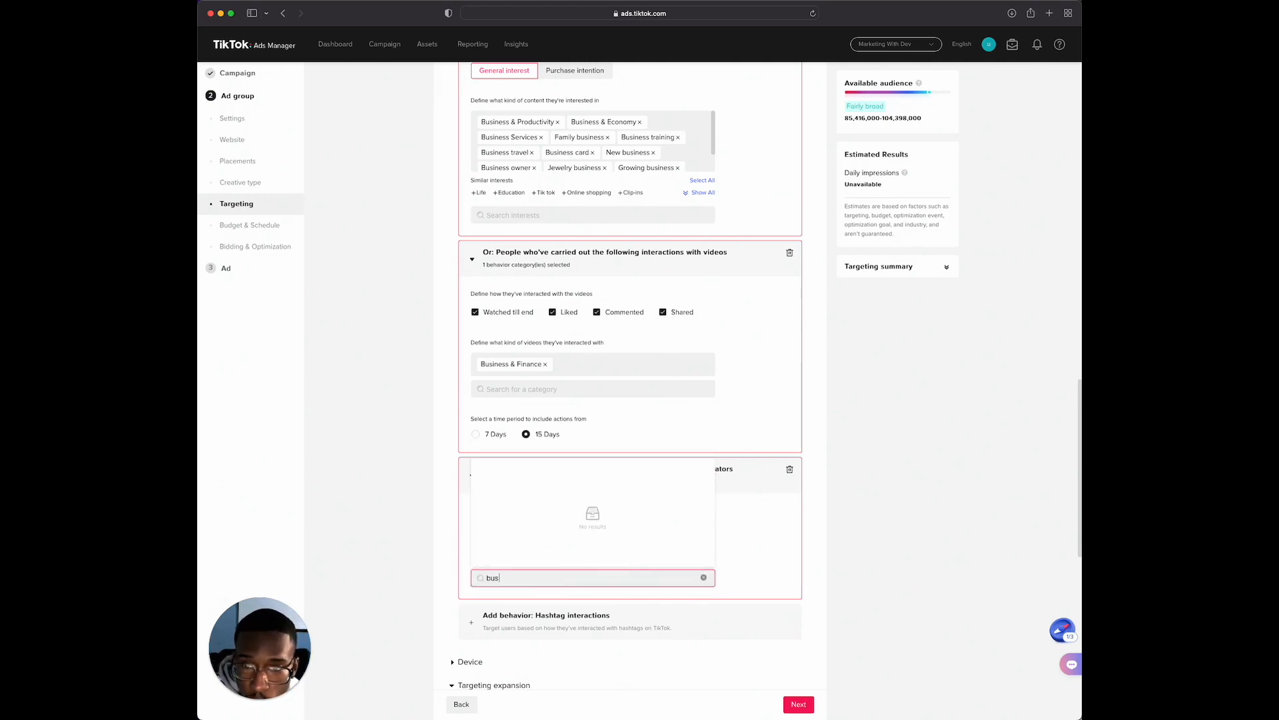
key(BackSpace)
key(BackSpace)
key(BackSpace)
key(BackSpace)
key(BackSpace)
key(BackSpace)
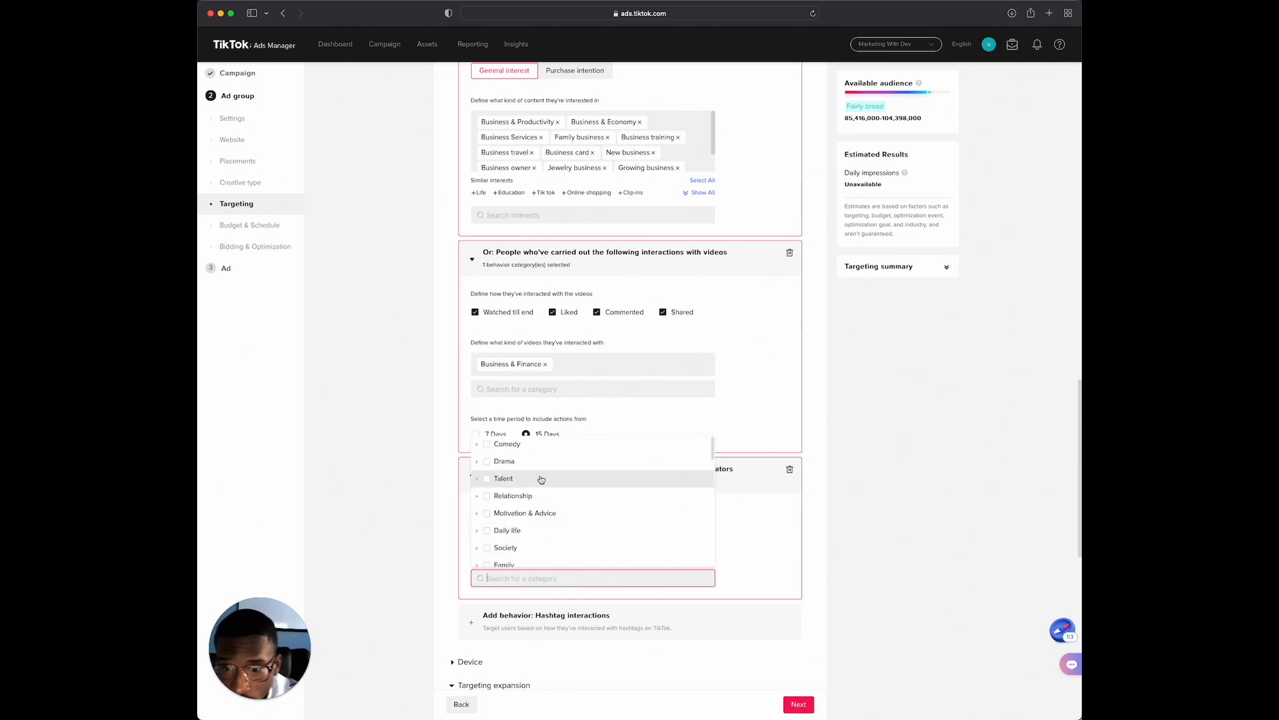
Include the Motivation & Advice subcategory in the kinds of creators people have interacted with
scroll(540, 480, up, 1)
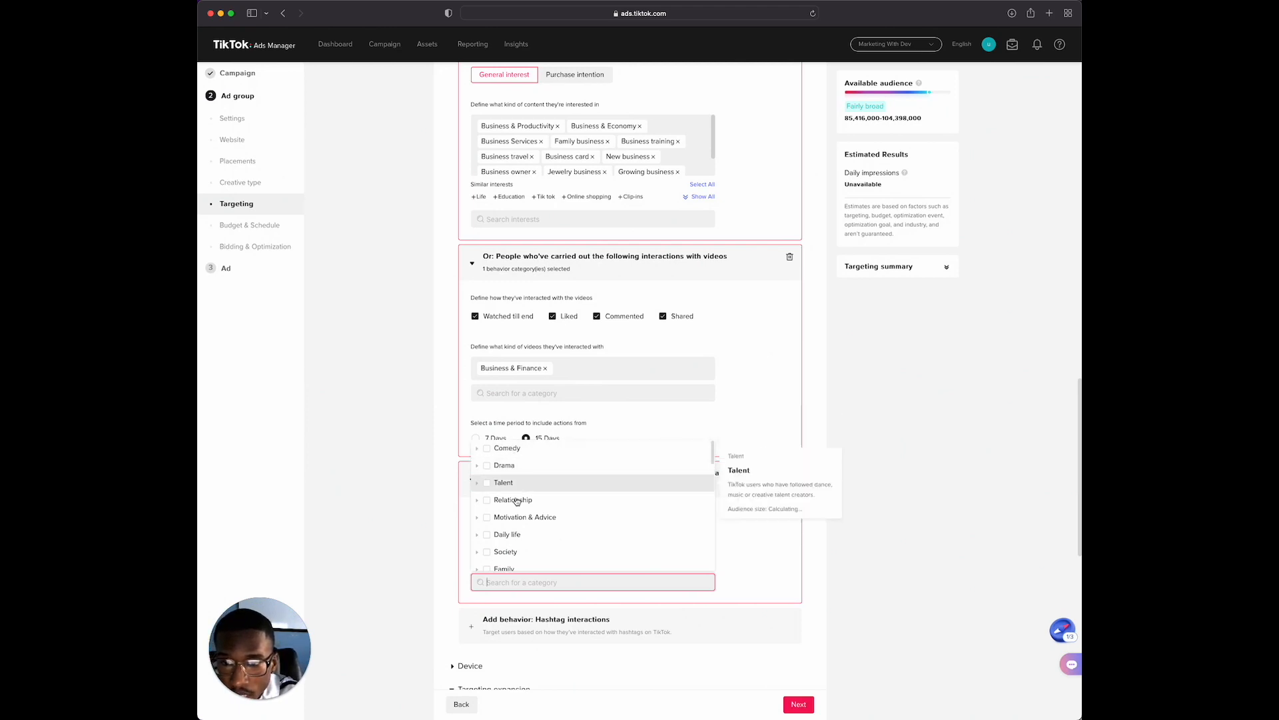
click(478, 520)
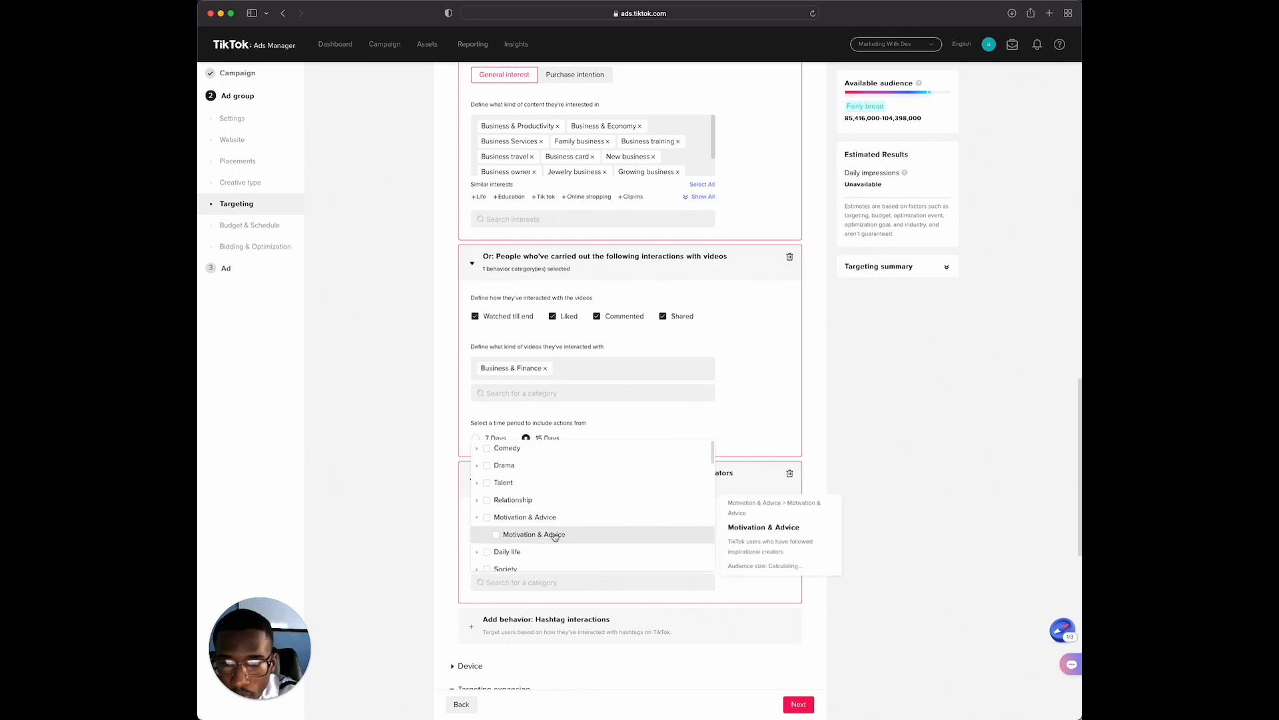
click(496, 536)
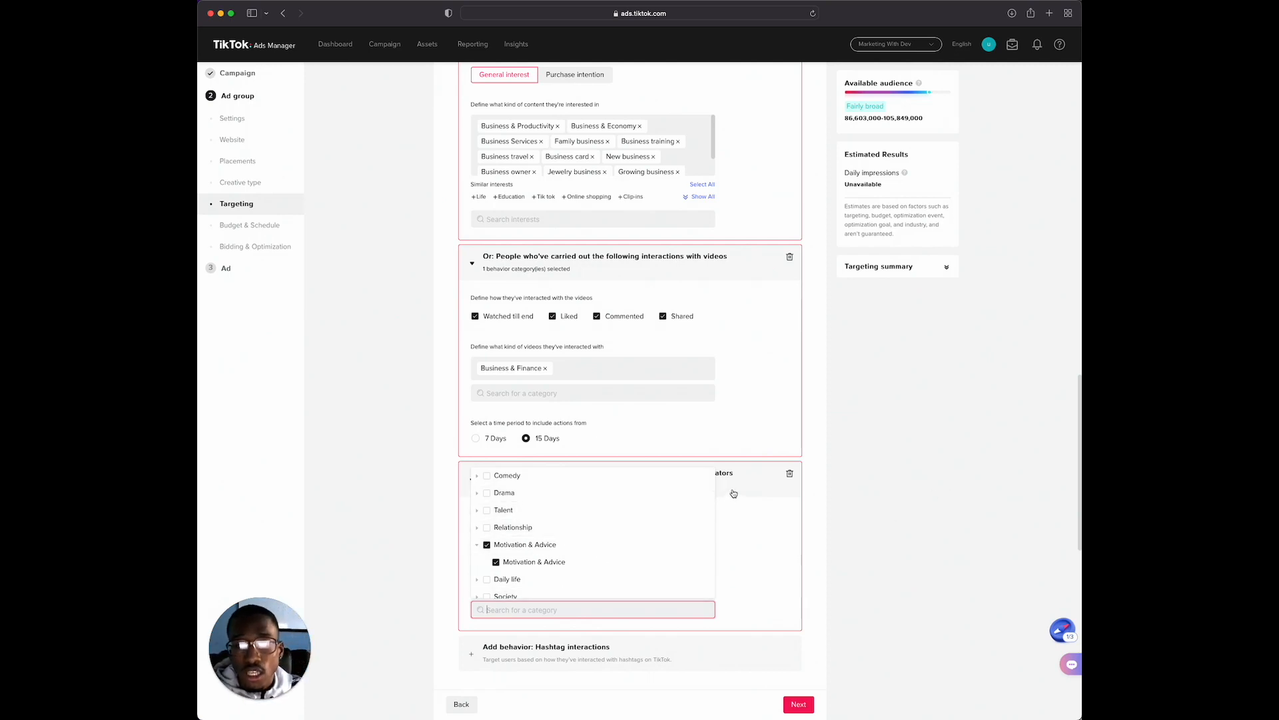
Look through the remaining creator categories for other relevant options, expanding Society, and close the category list
scroll(754, 471, down, 1)
scroll(586, 477, down, 1)
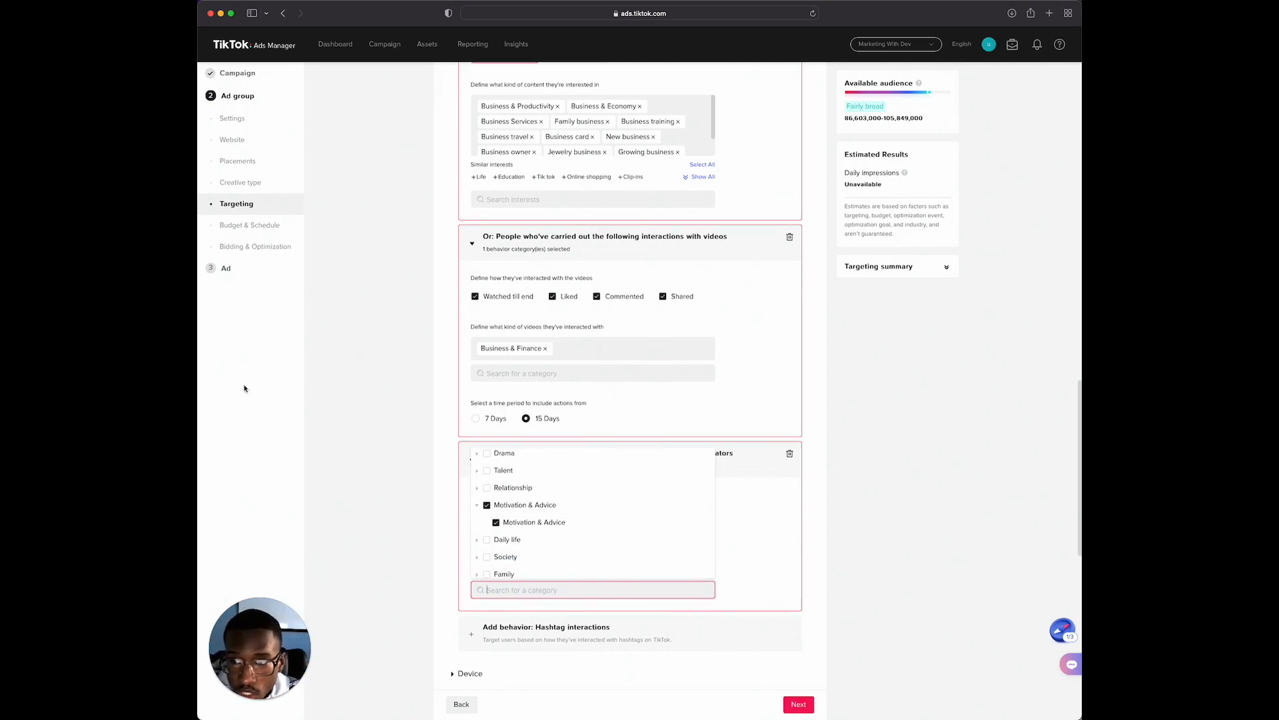
scroll(563, 510, down, 2)
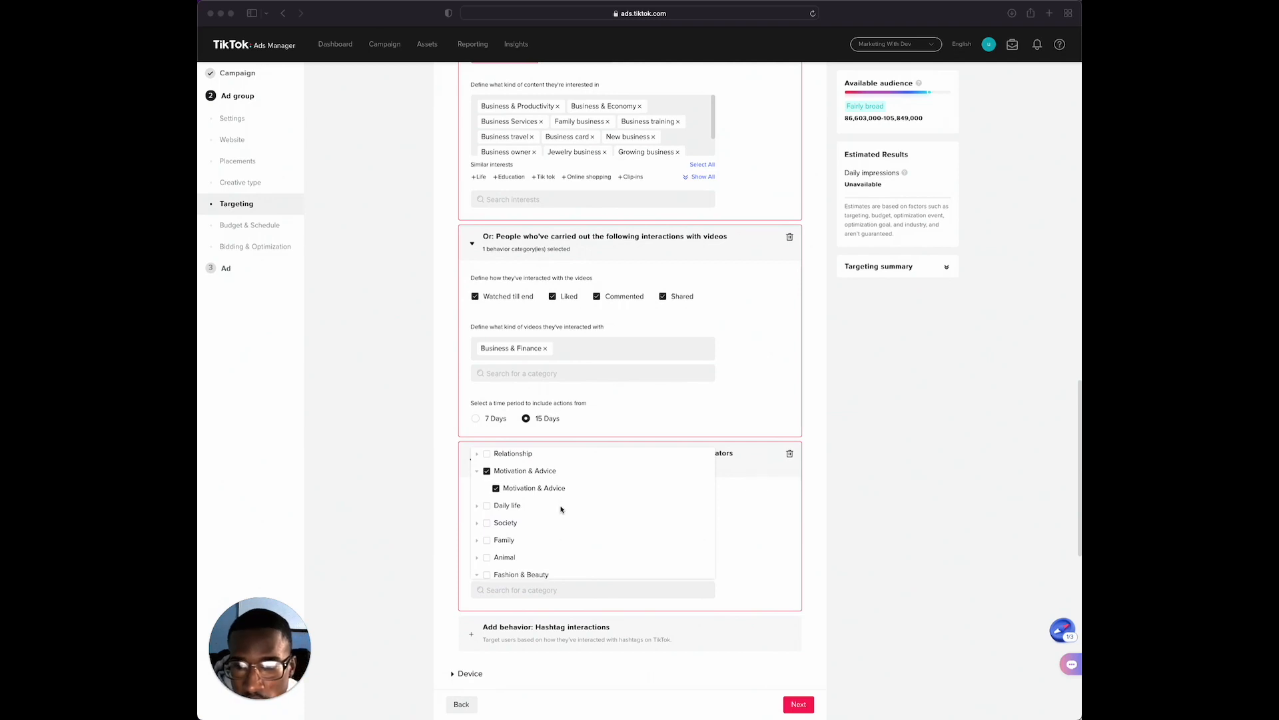
scroll(562, 509, down, 1)
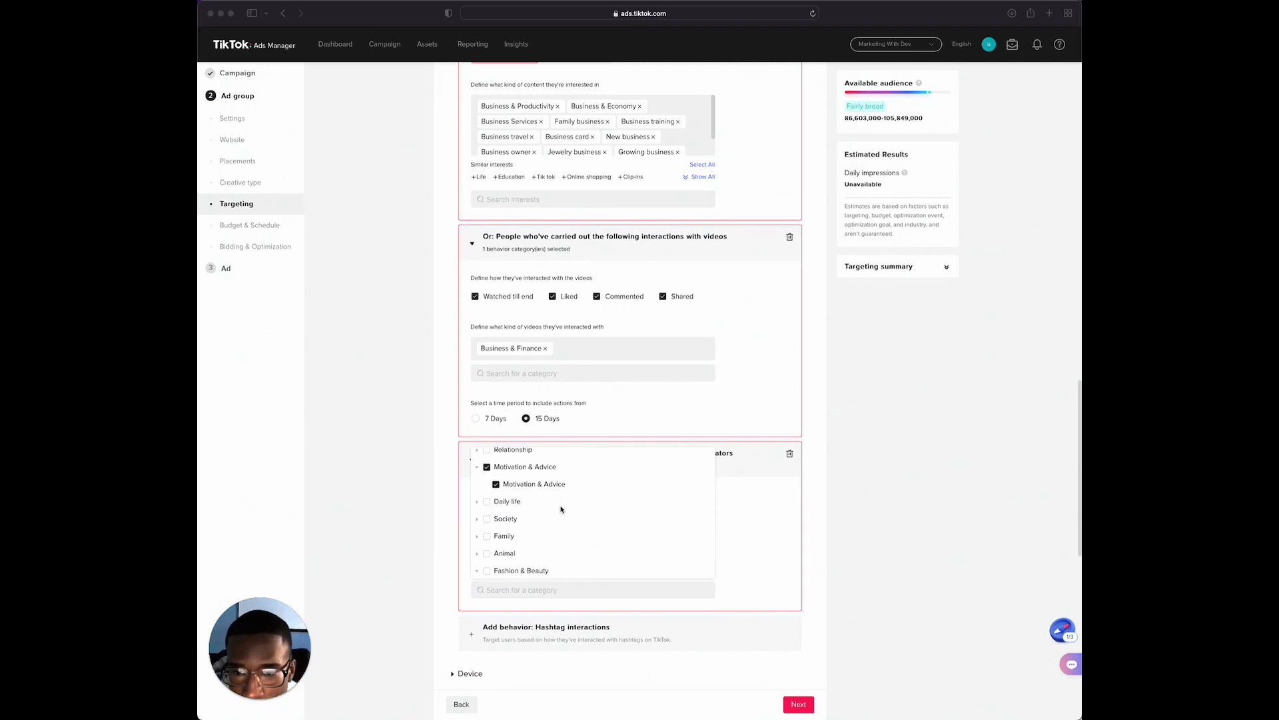
click(478, 518)
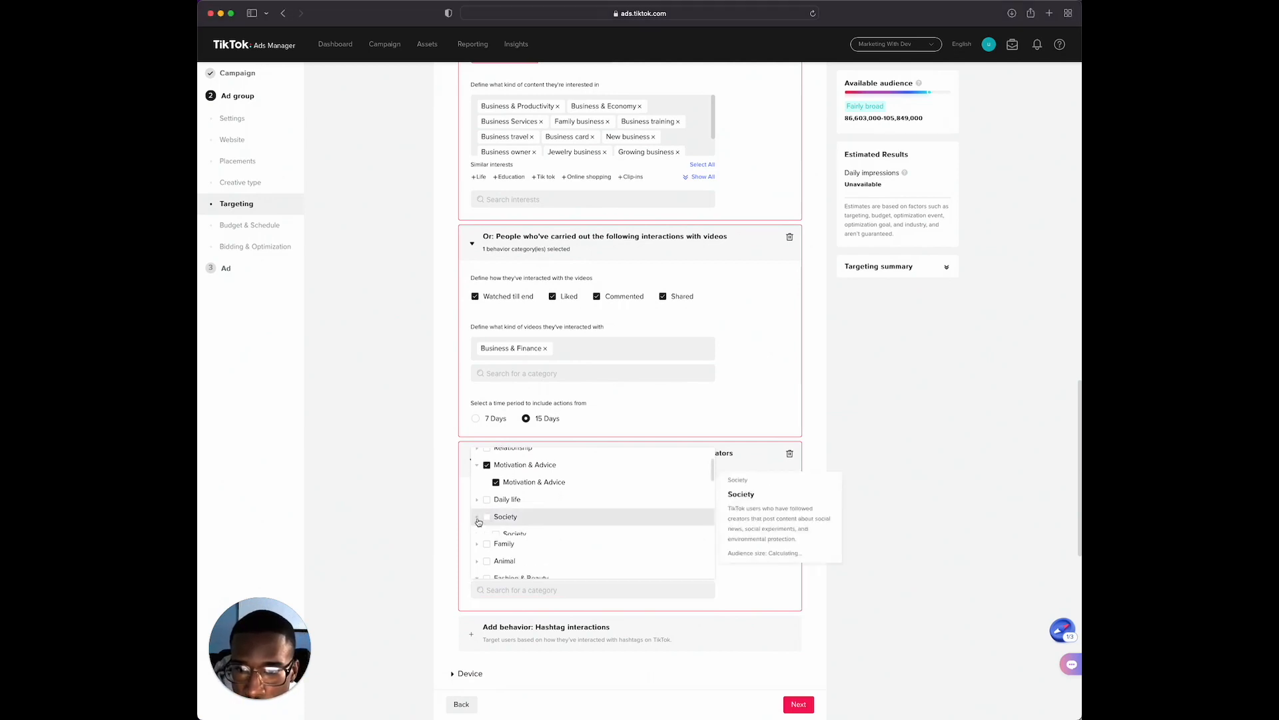
scroll(553, 533, down, 4)
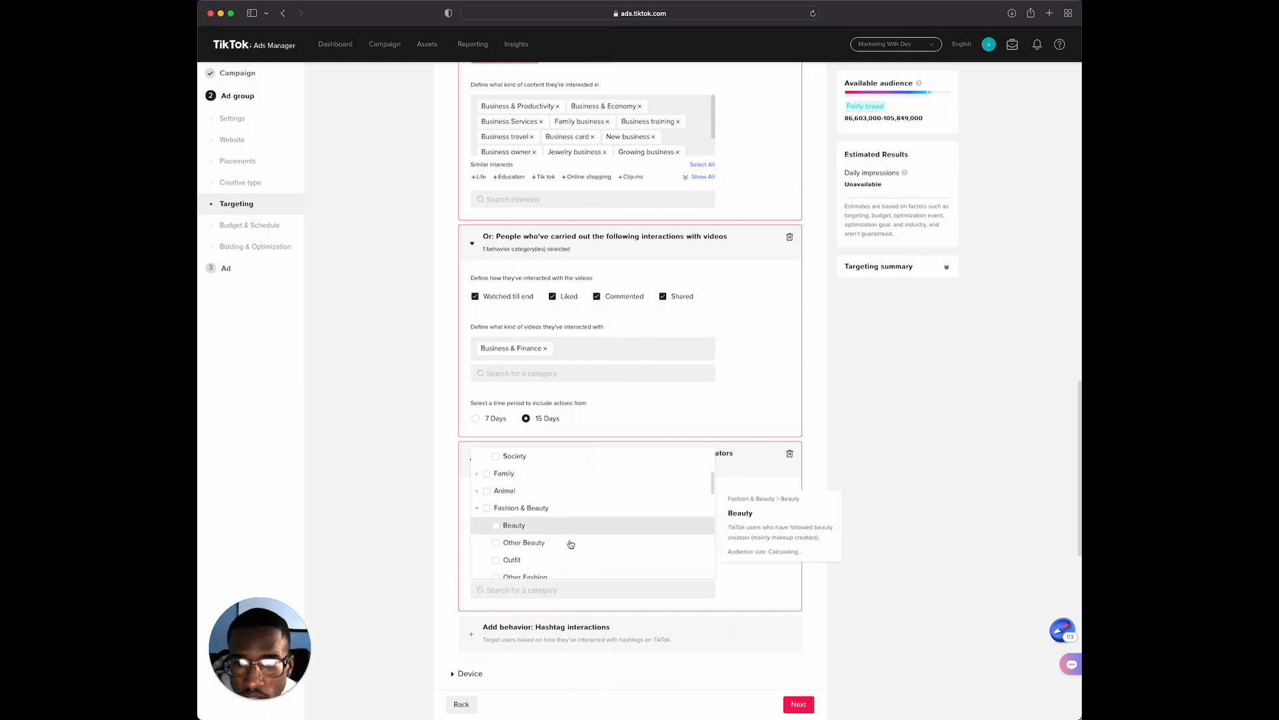
scroll(566, 545, down, 4)
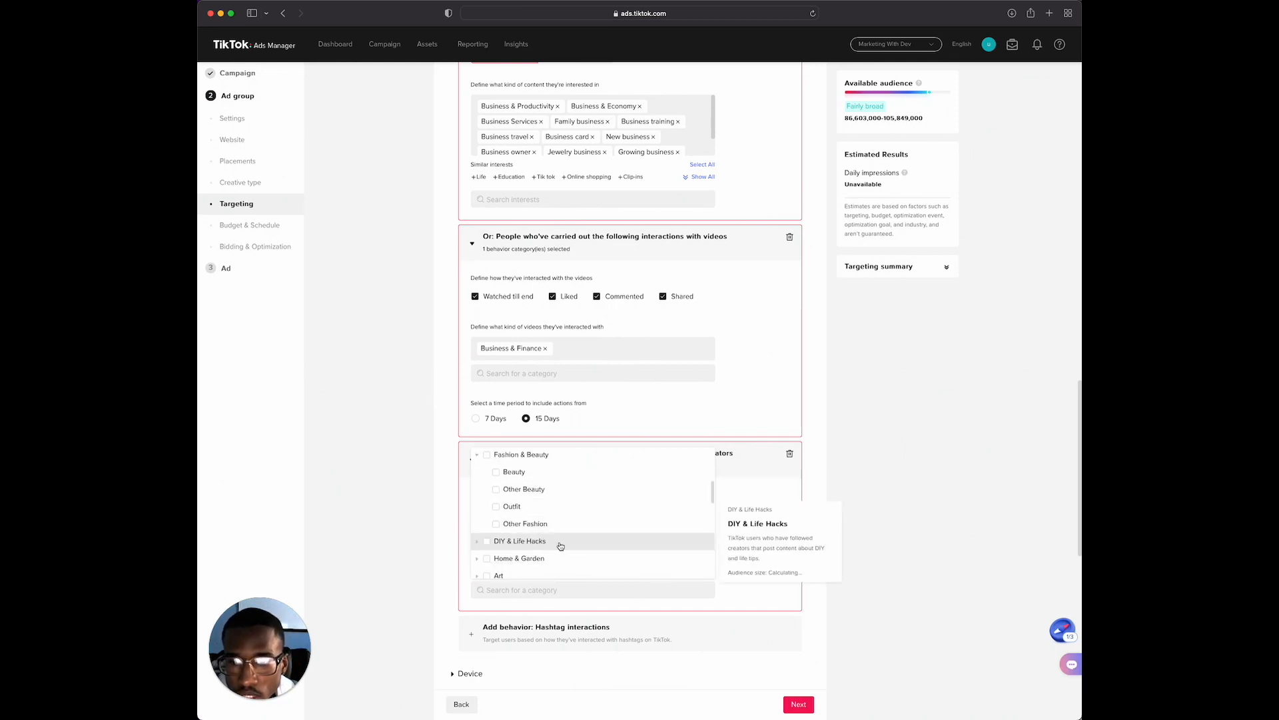
scroll(554, 544, down, 2)
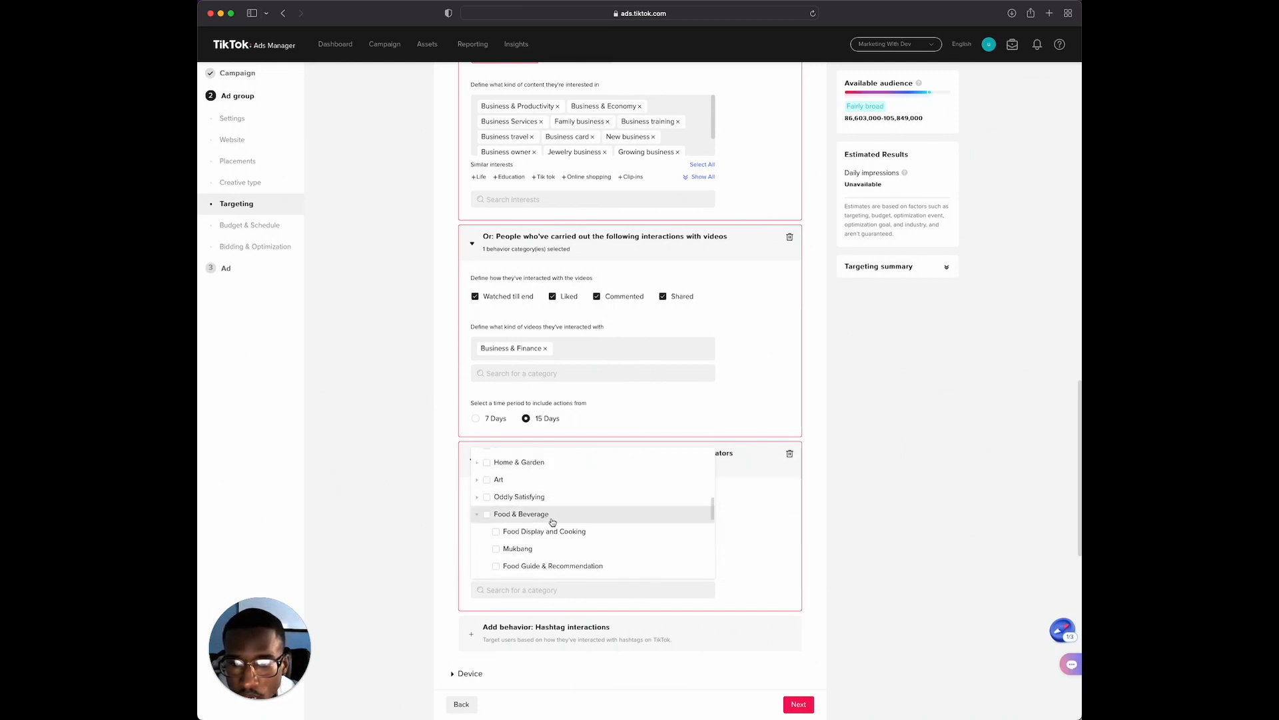
scroll(546, 523, down, 4)
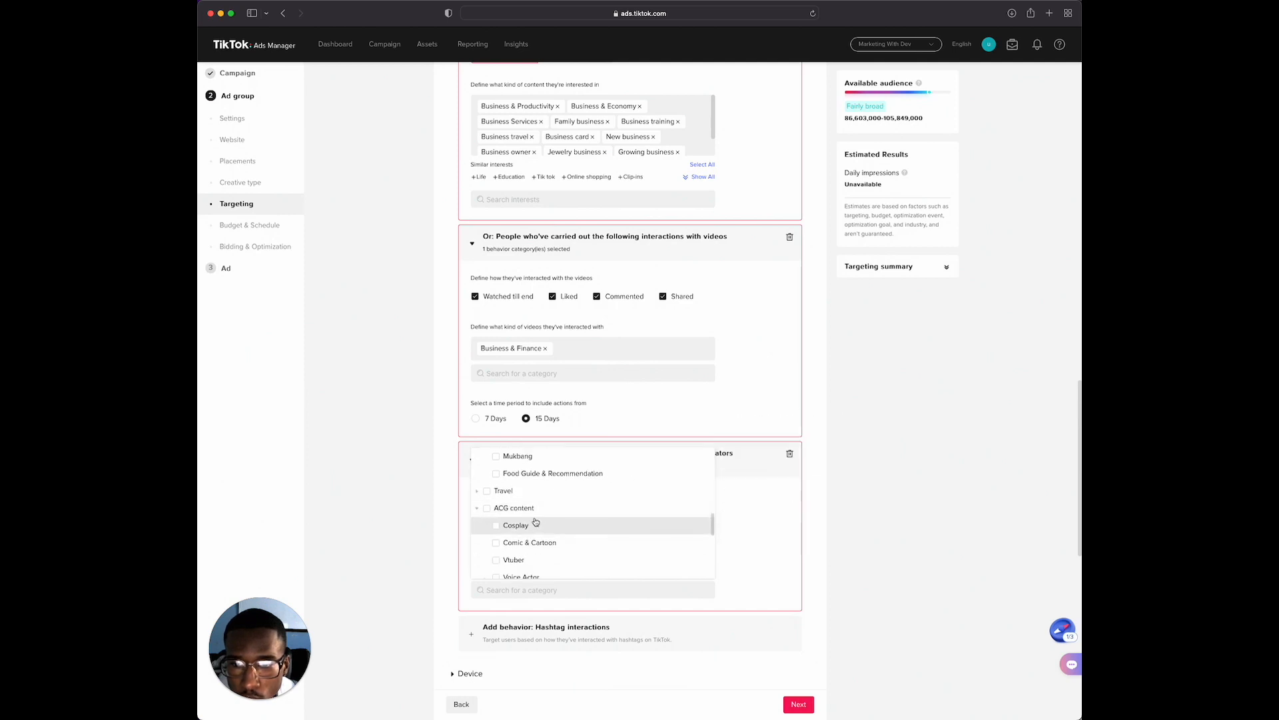
scroll(540, 523, down, 5)
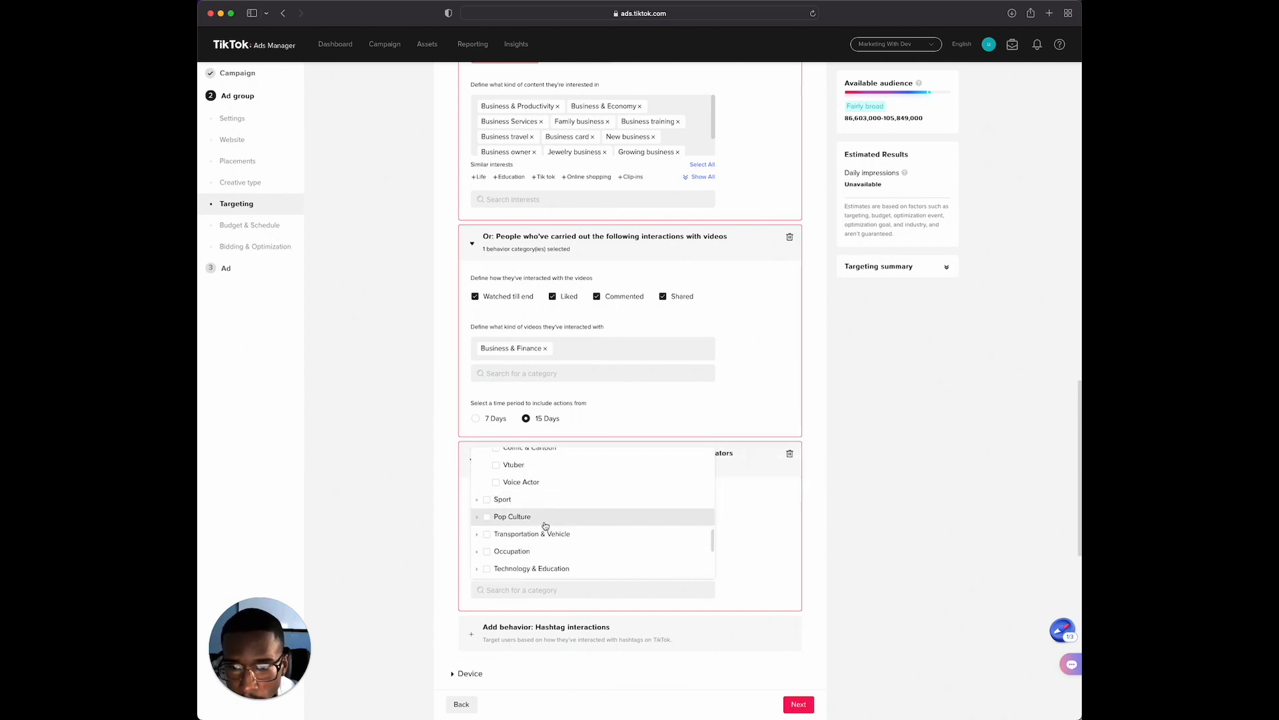
scroll(548, 526, down, 3)
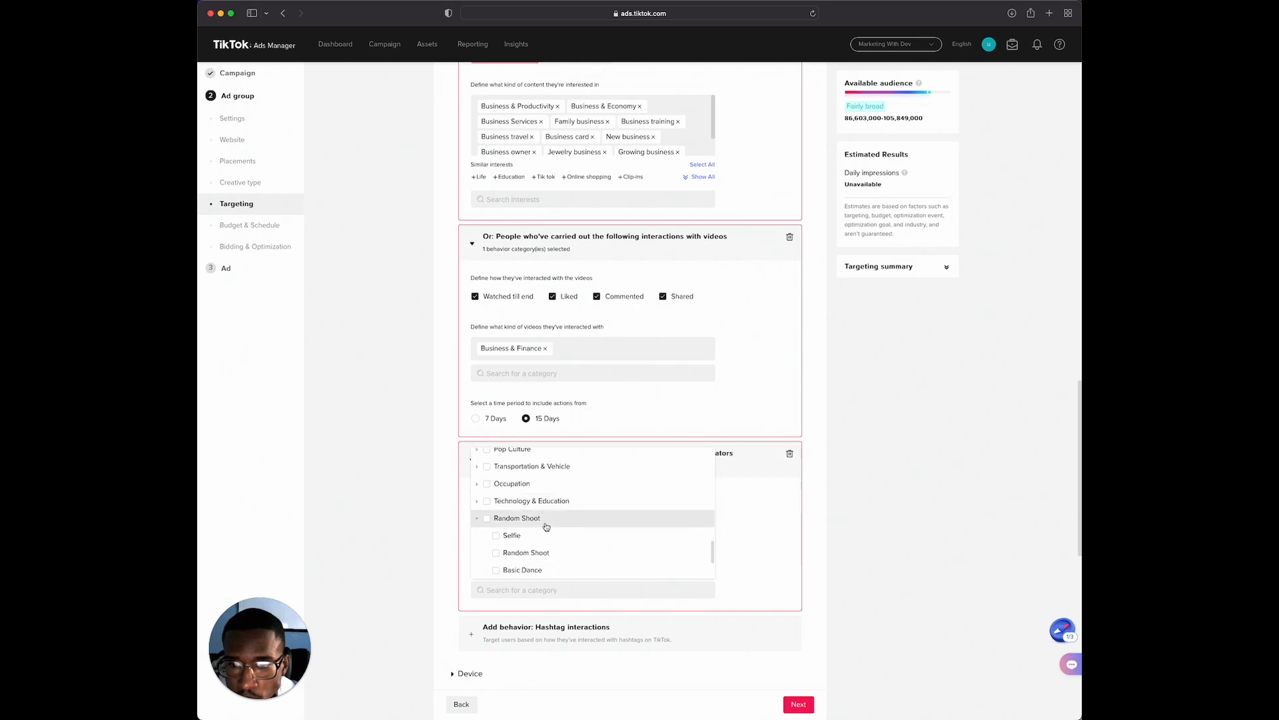
scroll(546, 527, down, 3)
scroll(515, 511, down, 2)
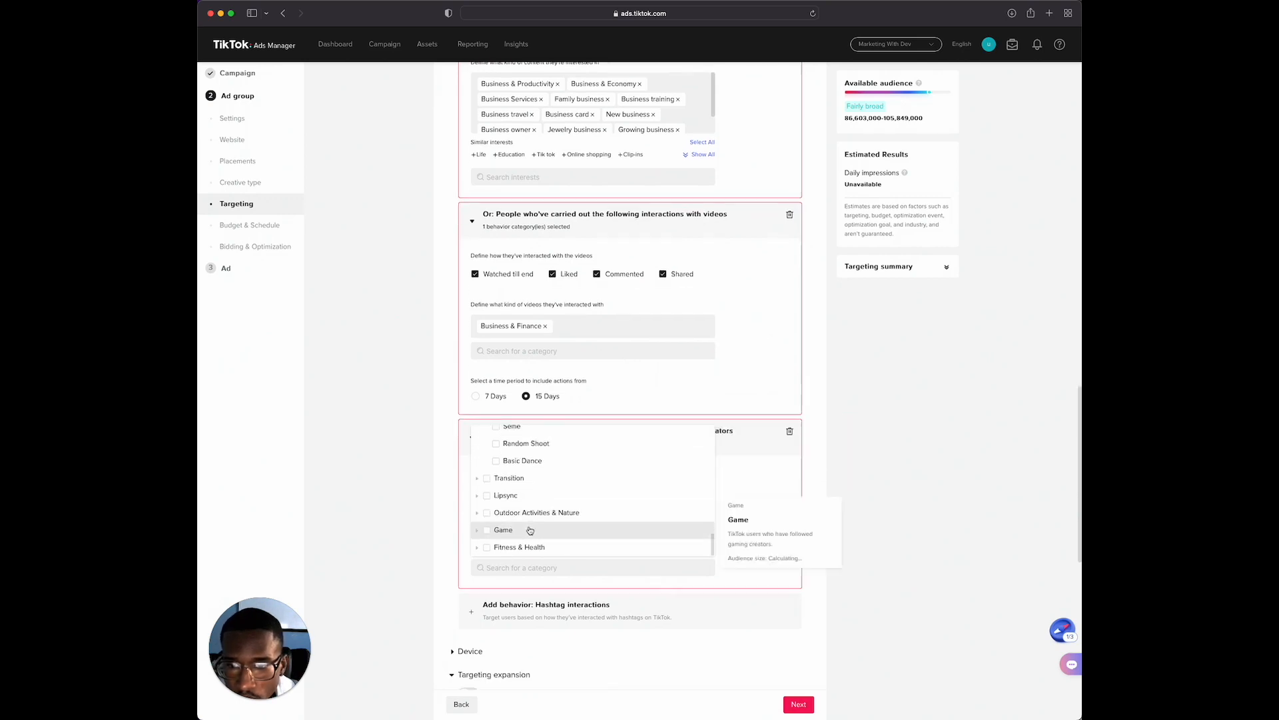
click(832, 385)
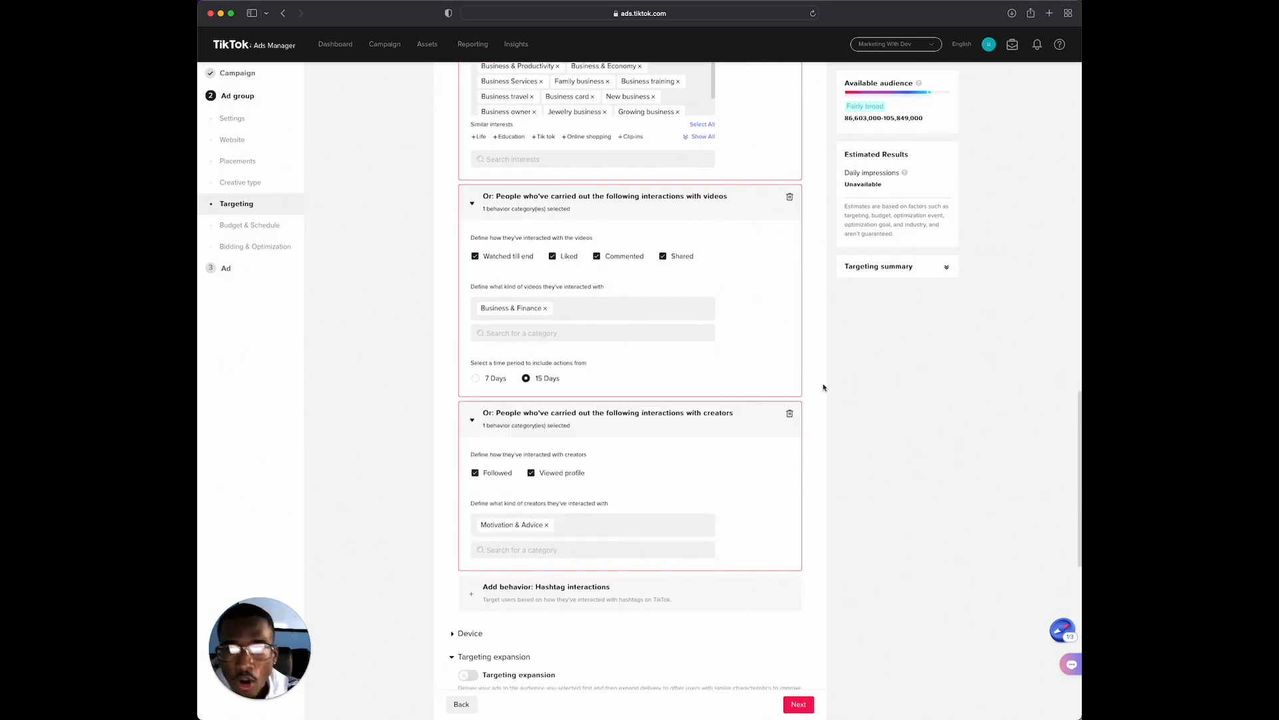
Add a hashtag interactions behavior with #businesstok, #business101, #businesstips, #businessnews, #businesshack, #businessidea, #businessguru, #businessgoals and #businessdrama
scroll(576, 370, down, 2)
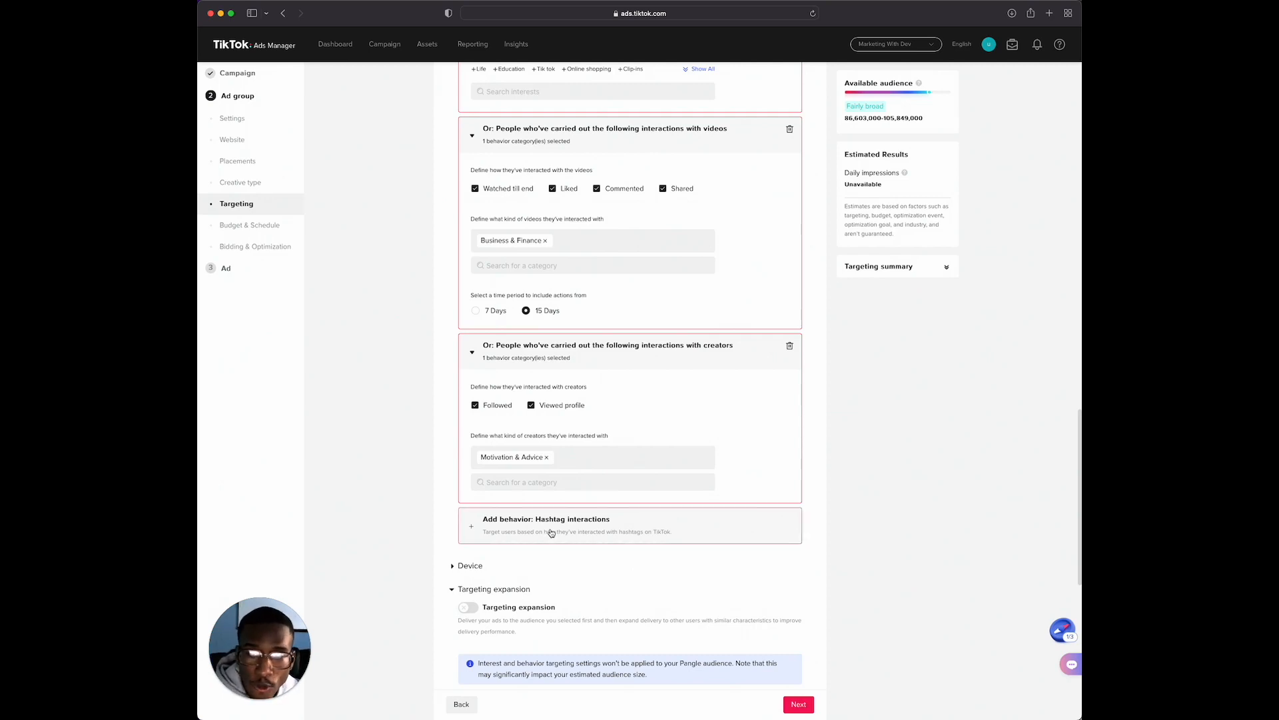
click(550, 533)
click(522, 565)
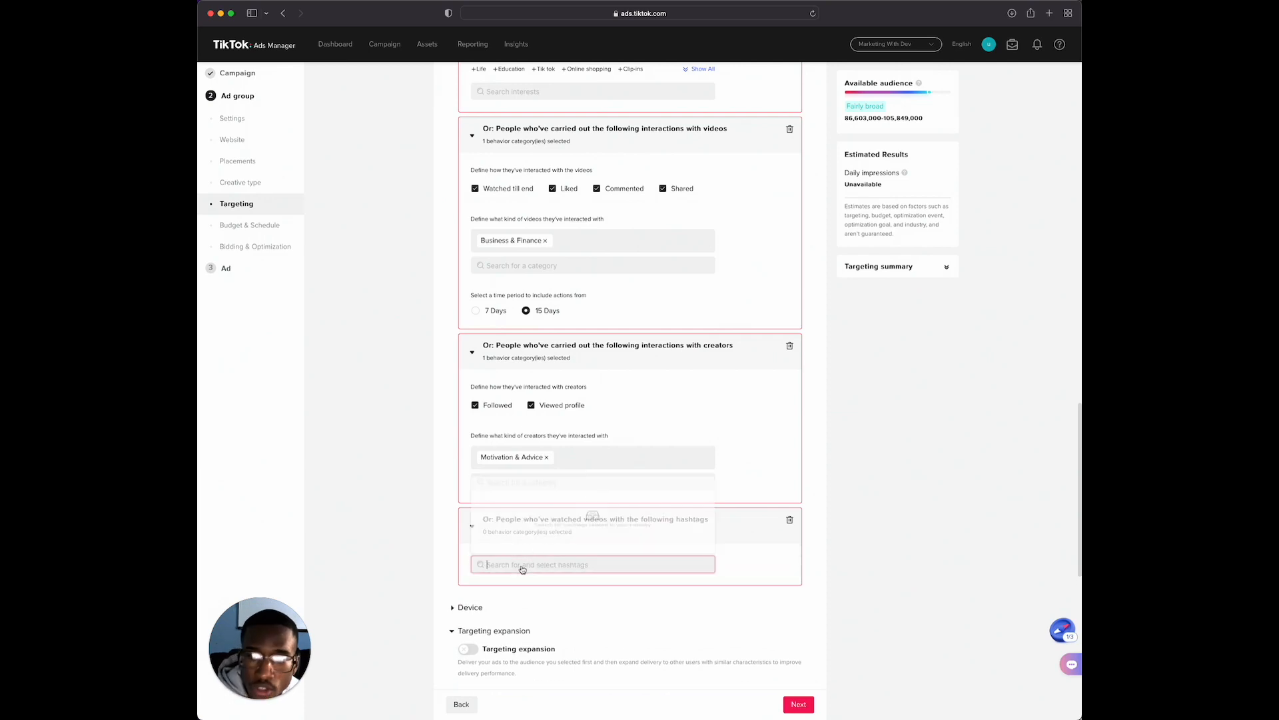
text(business)
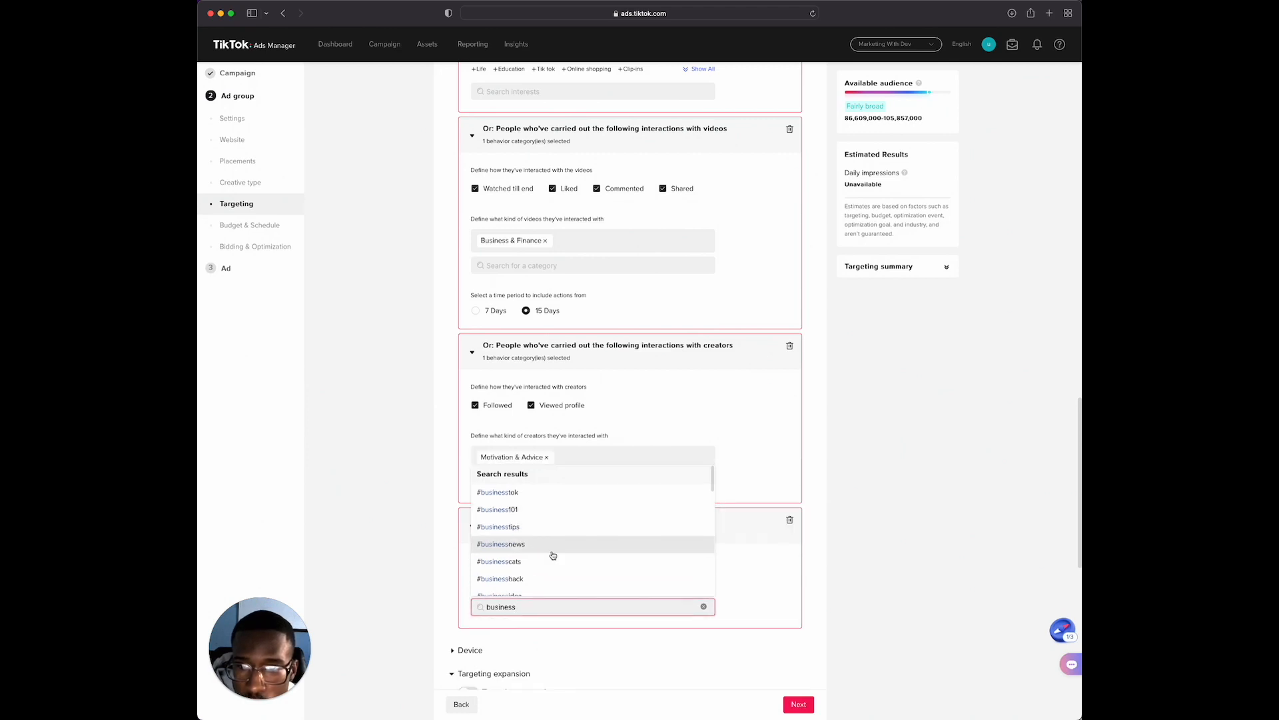
scroll(535, 571, down, 2)
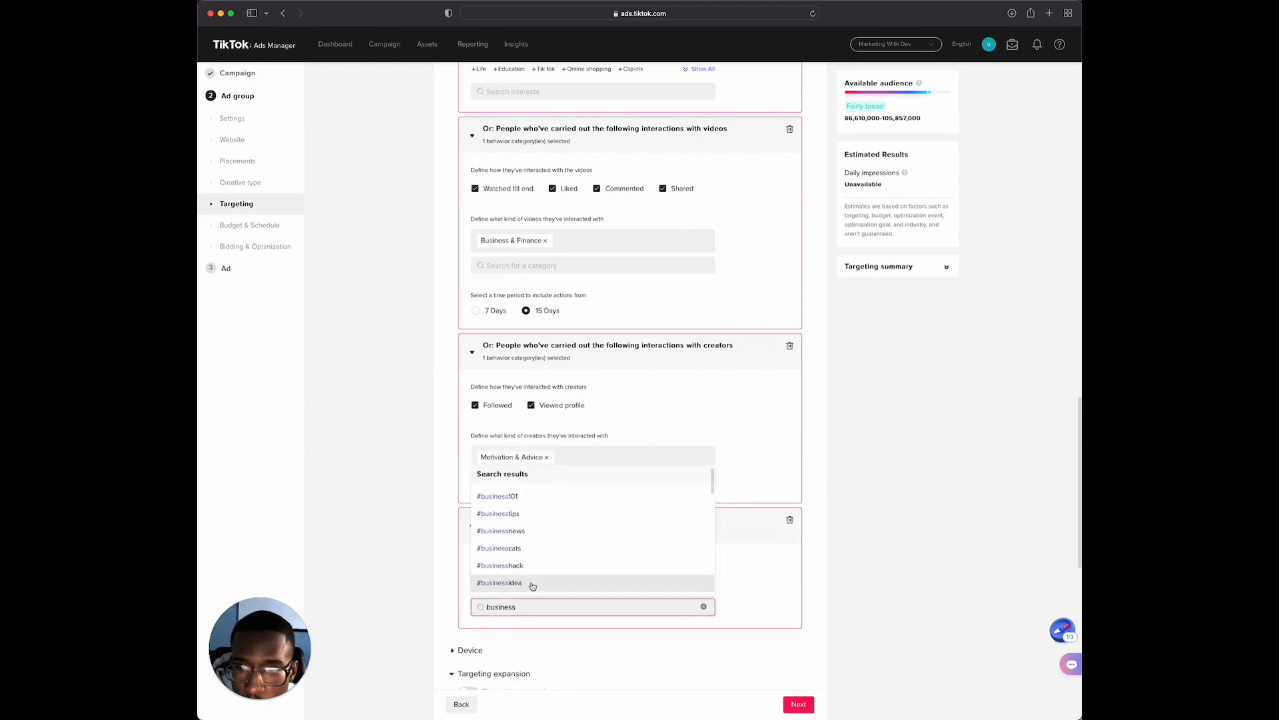
click(529, 569)
scroll(555, 590, down, 1)
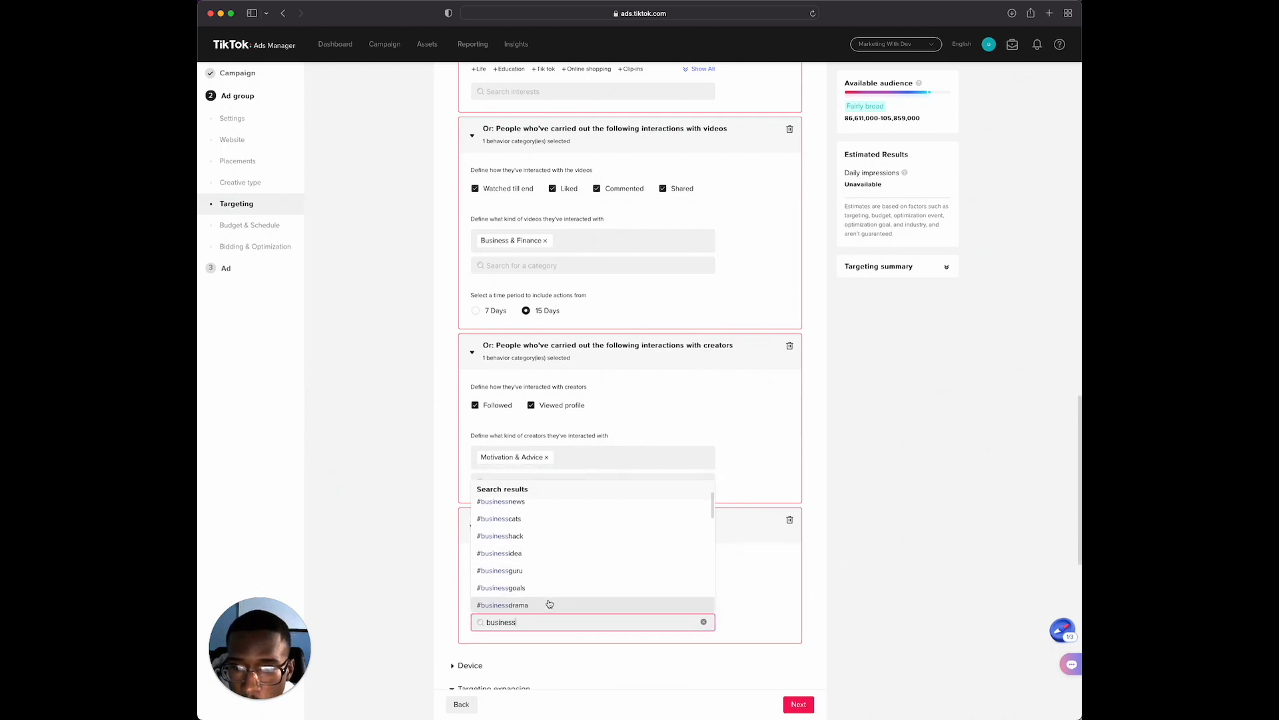
click(527, 604)
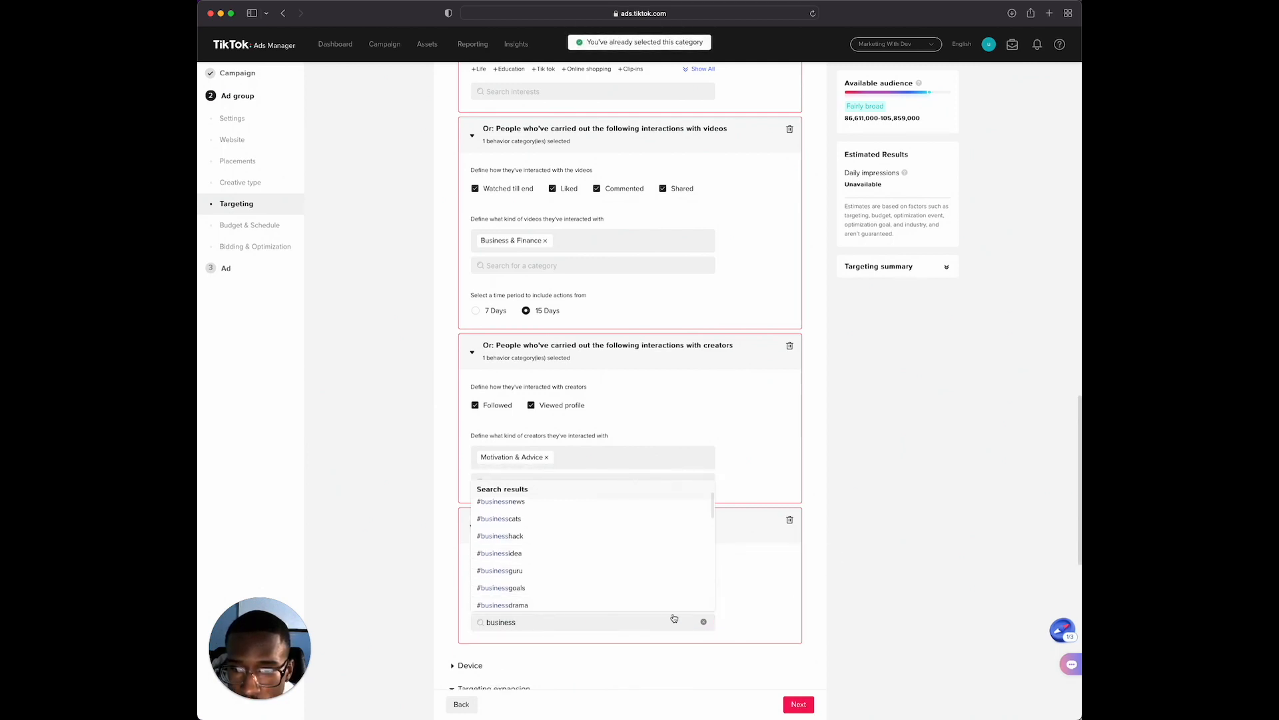
click(763, 619)
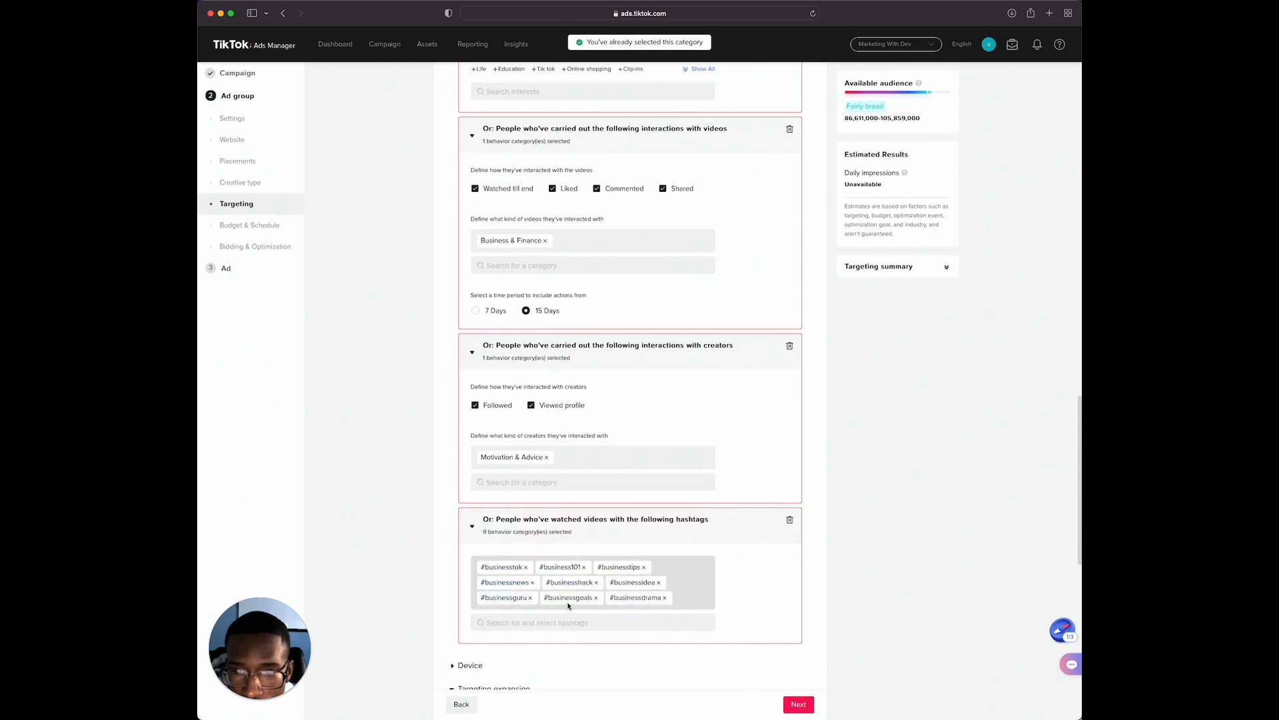
Add the hashtags #businesssetup, #businessideas, #businesscoach, #businesscredit, #businessonline, #businessgrowth and #businesssuccess to the hashtag behavior, and remove #businessdrama
click(643, 624)
text(bu)
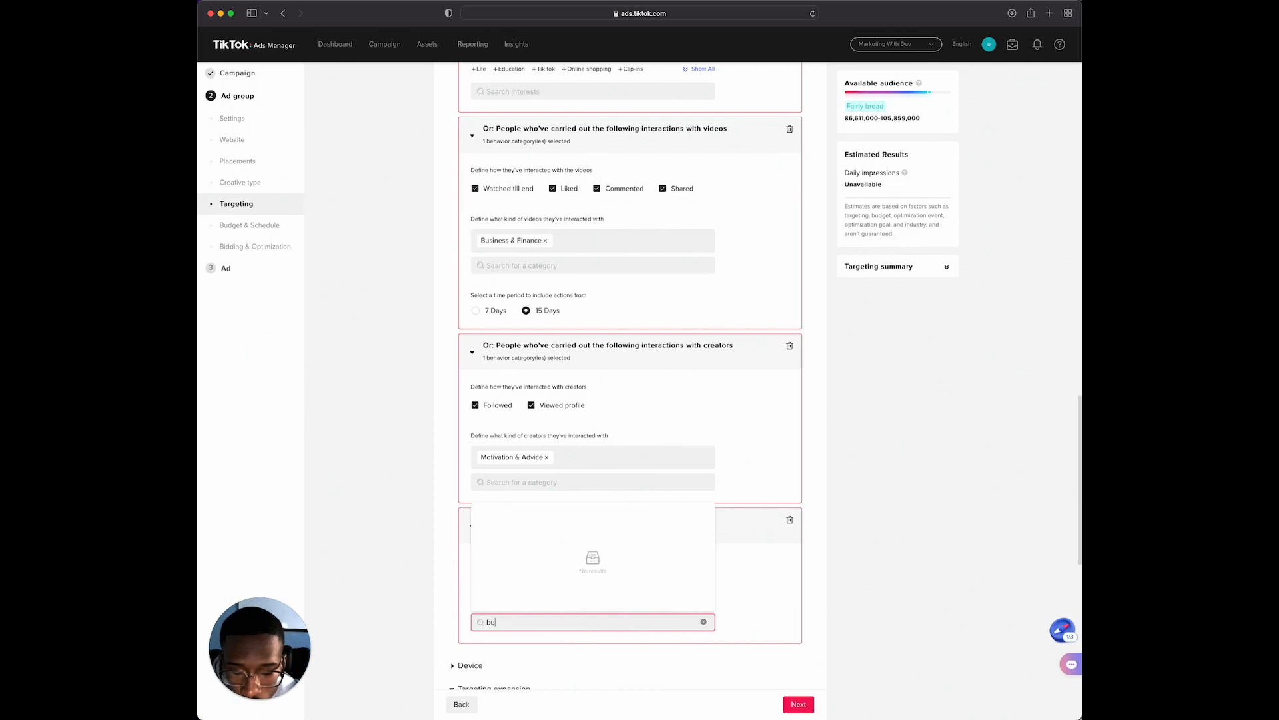
text(siness)
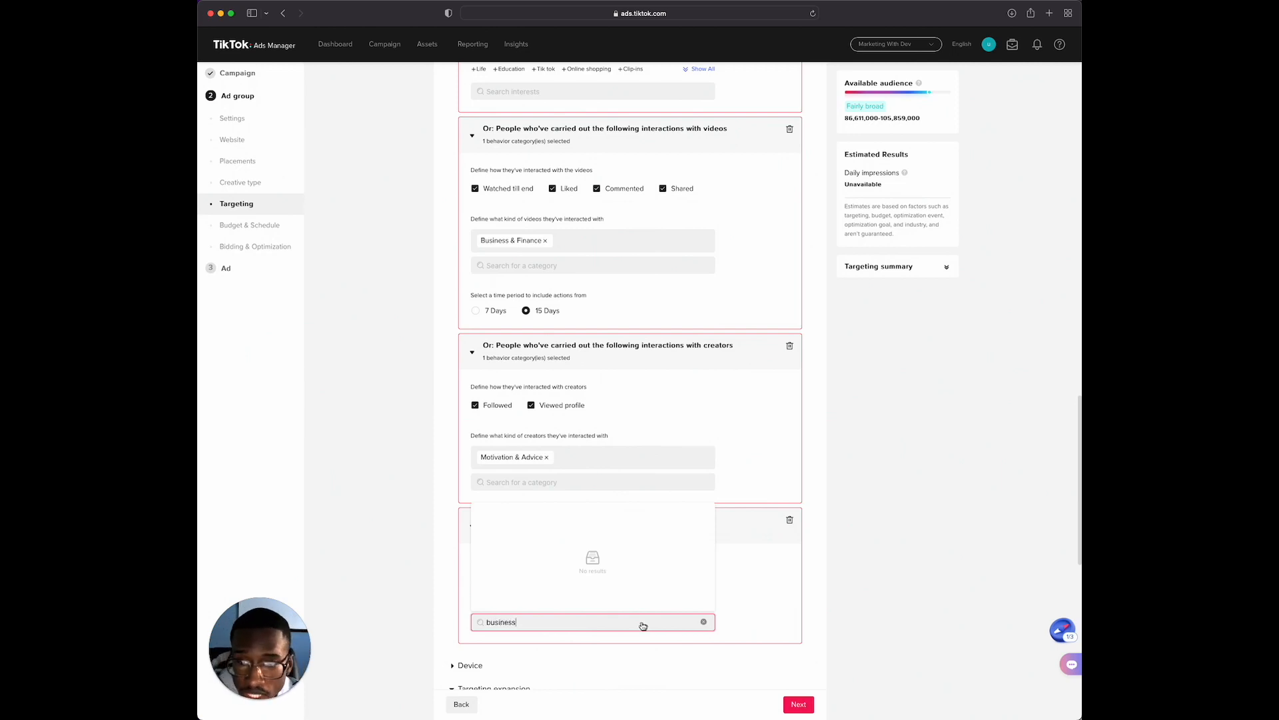
scroll(580, 574, down, 2)
scroll(563, 573, down, 4)
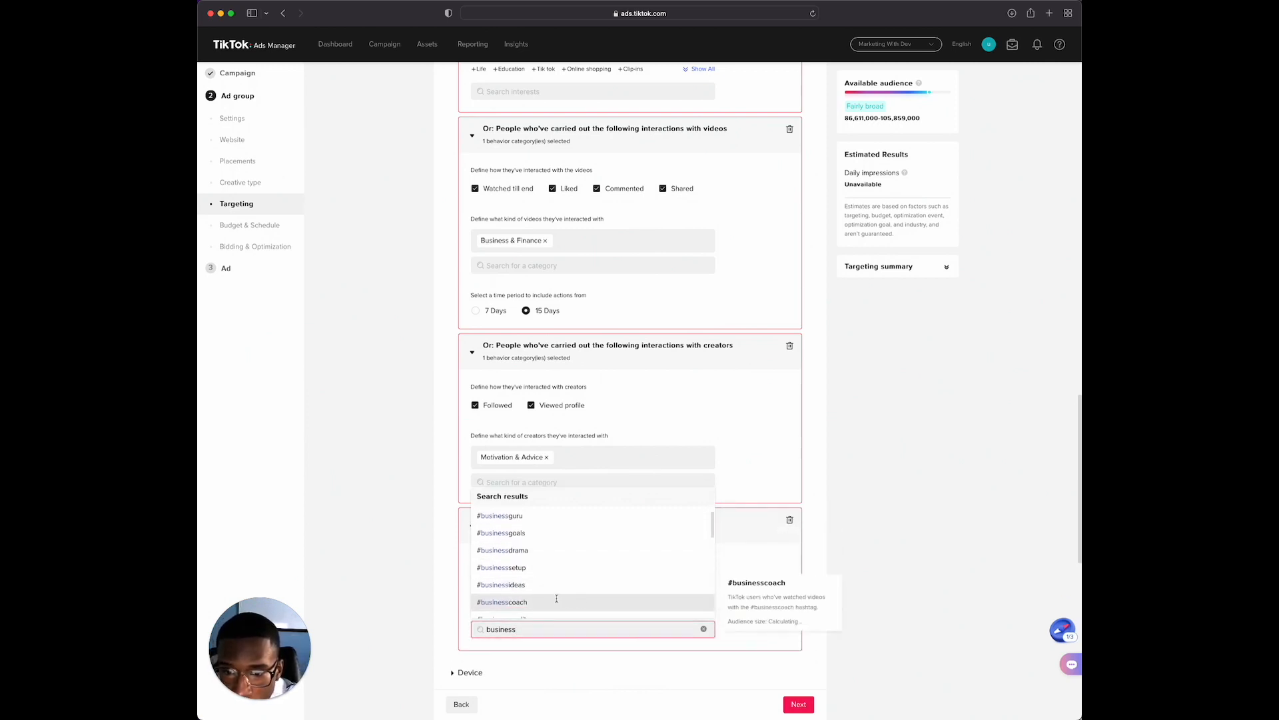
scroll(570, 596, down, 3)
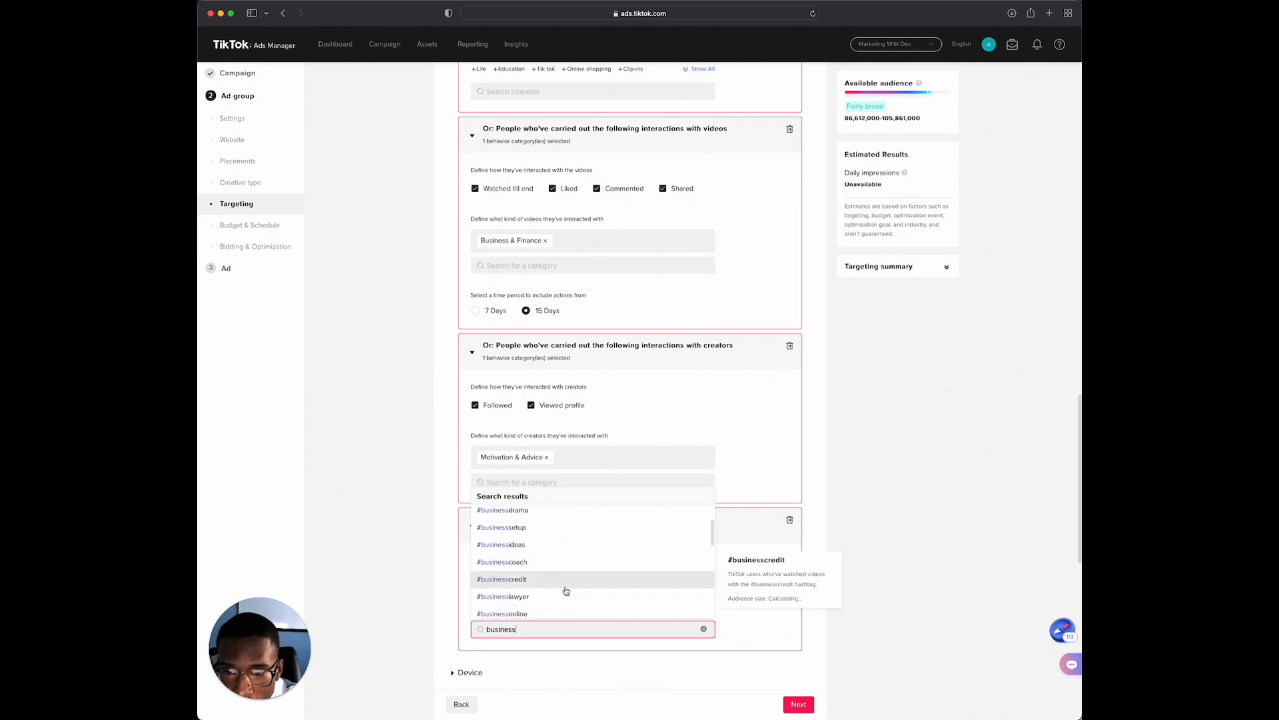
scroll(581, 595, down, 1)
scroll(582, 595, down, 4)
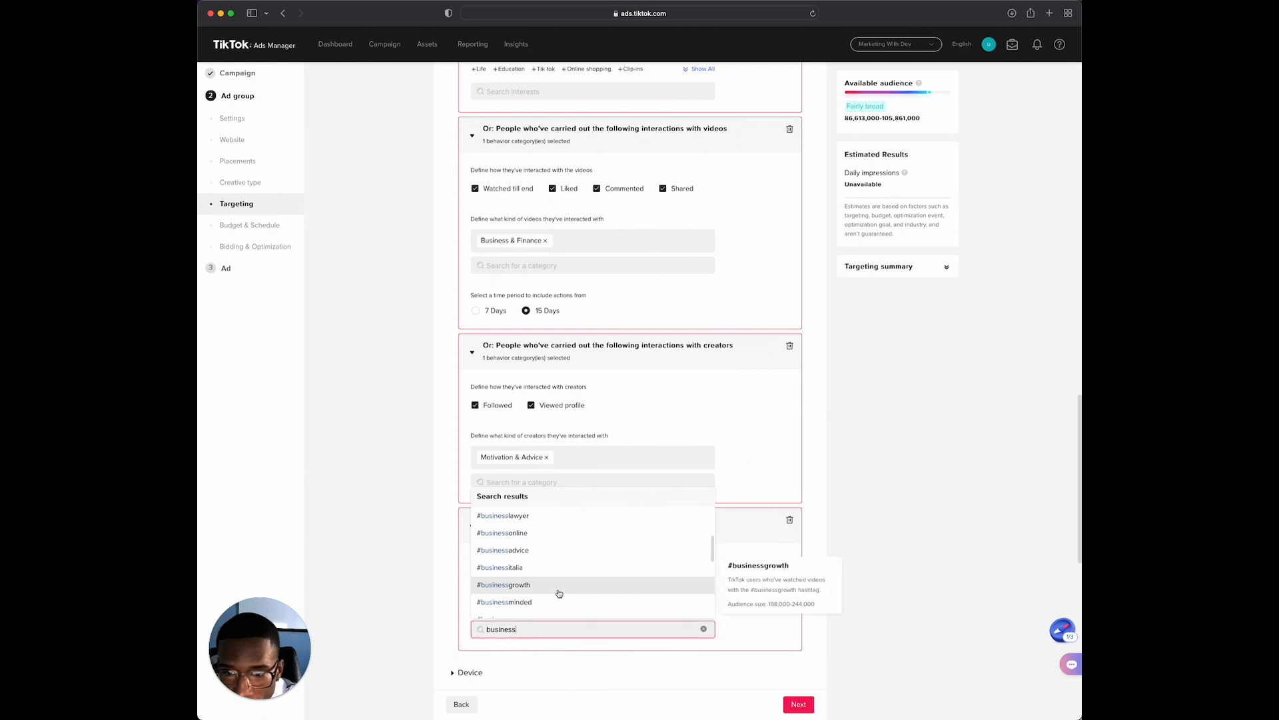
scroll(564, 595, down, 4)
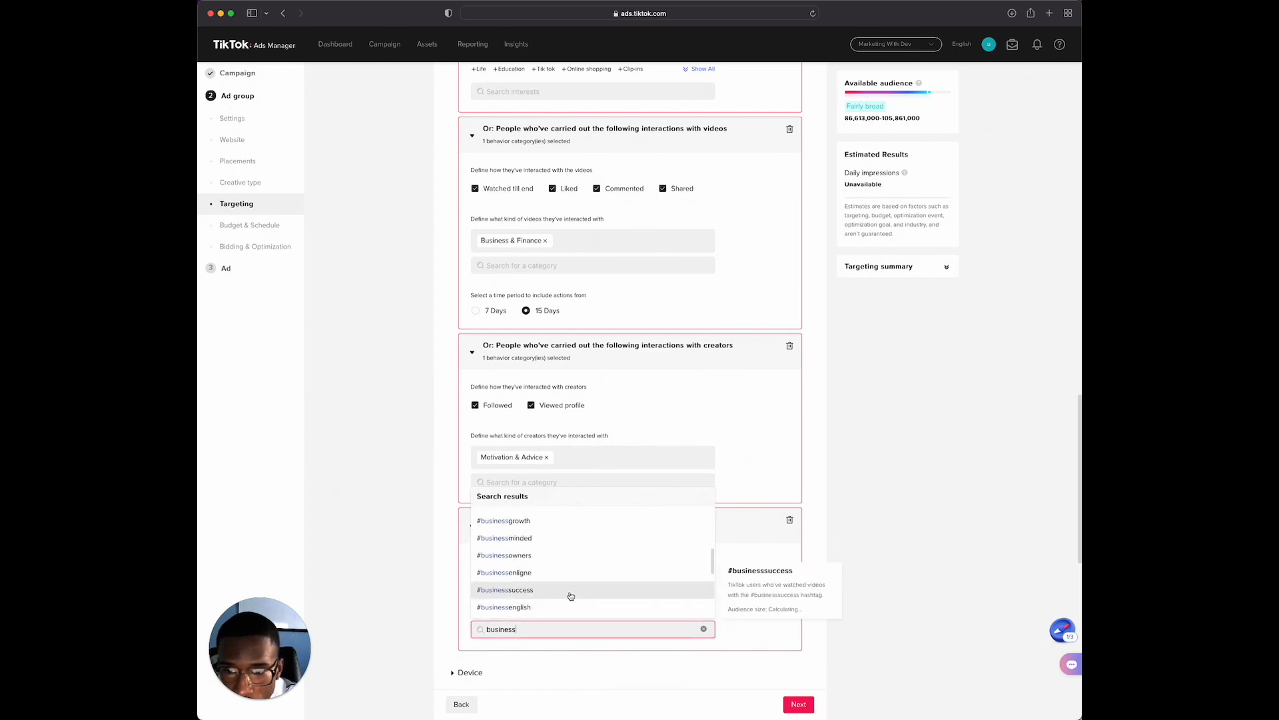
scroll(574, 598, down, 4)
click(735, 602)
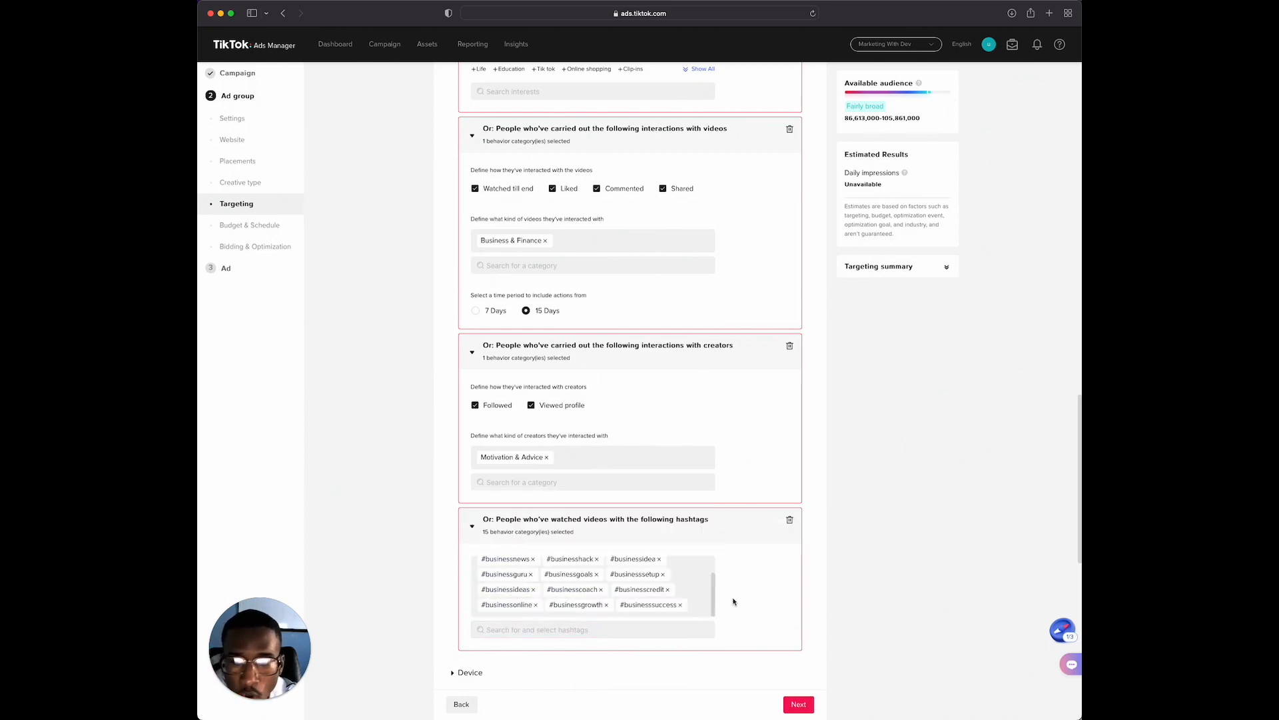
Search hashtags for "entrepreneur" and add #entrepreneurs, #entrepreneurfr, #entrepreneurtok, #entrepreneurbiz, #entrepreneurial, #entrepreneurmind, #entrepreneurtips and #entrepreneurmindset
click(577, 631)
text(entrepreneur)
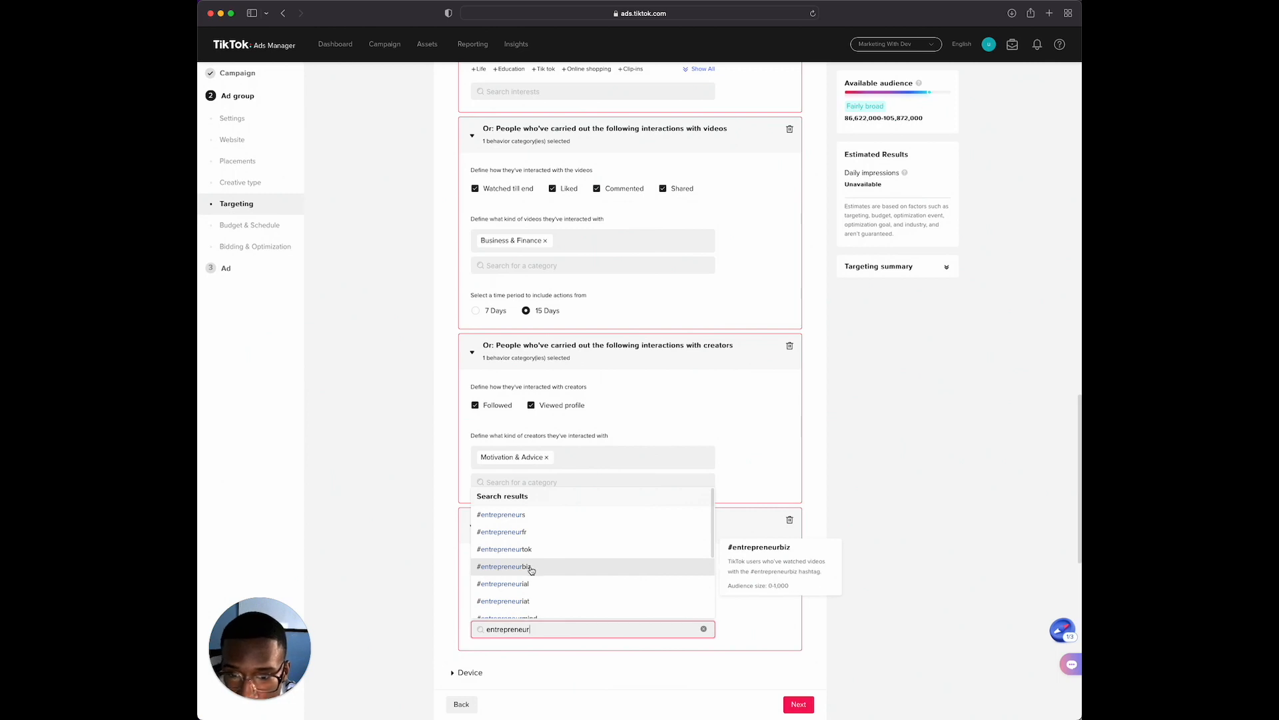
scroll(527, 585, down, 1)
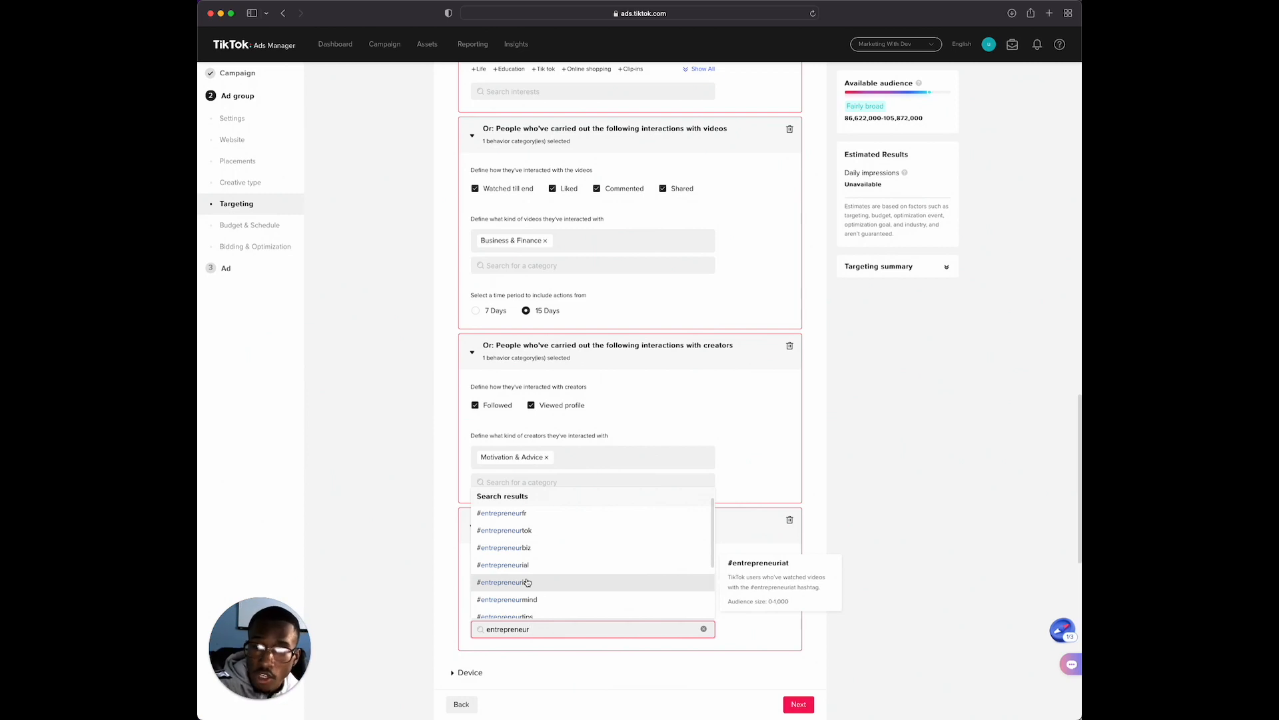
scroll(526, 582, down, 2)
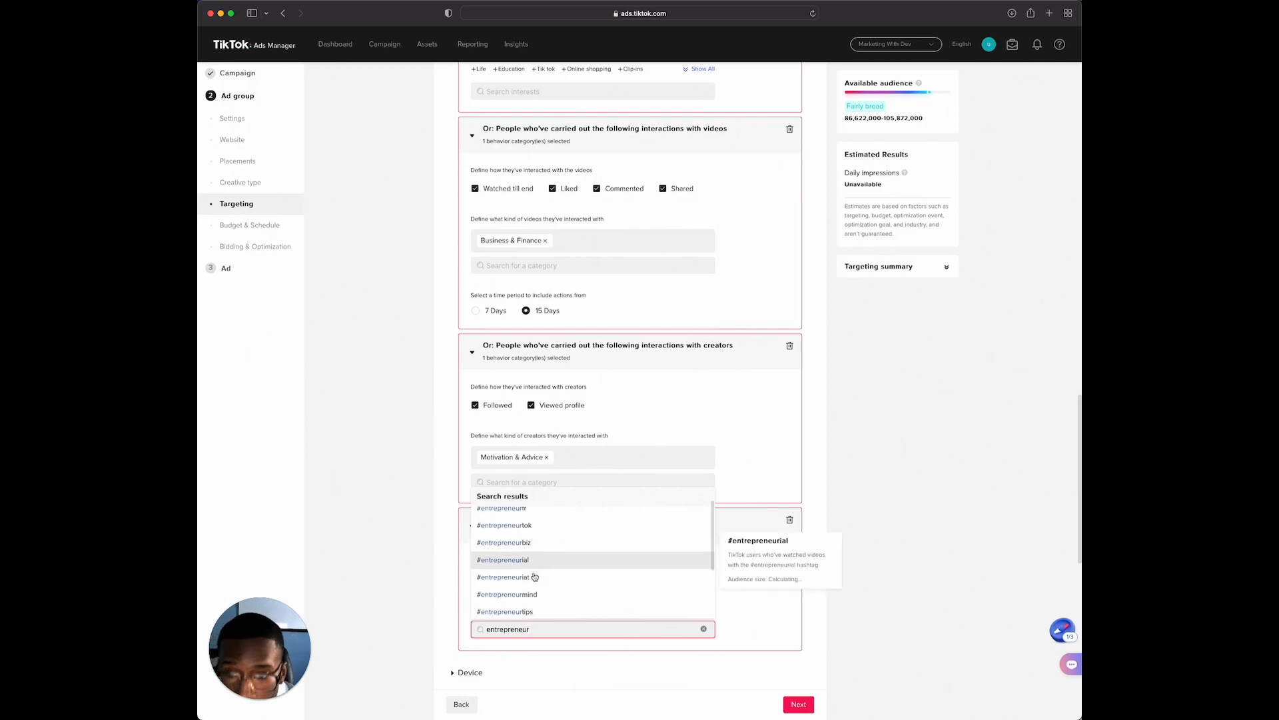
scroll(530, 584, down, 1)
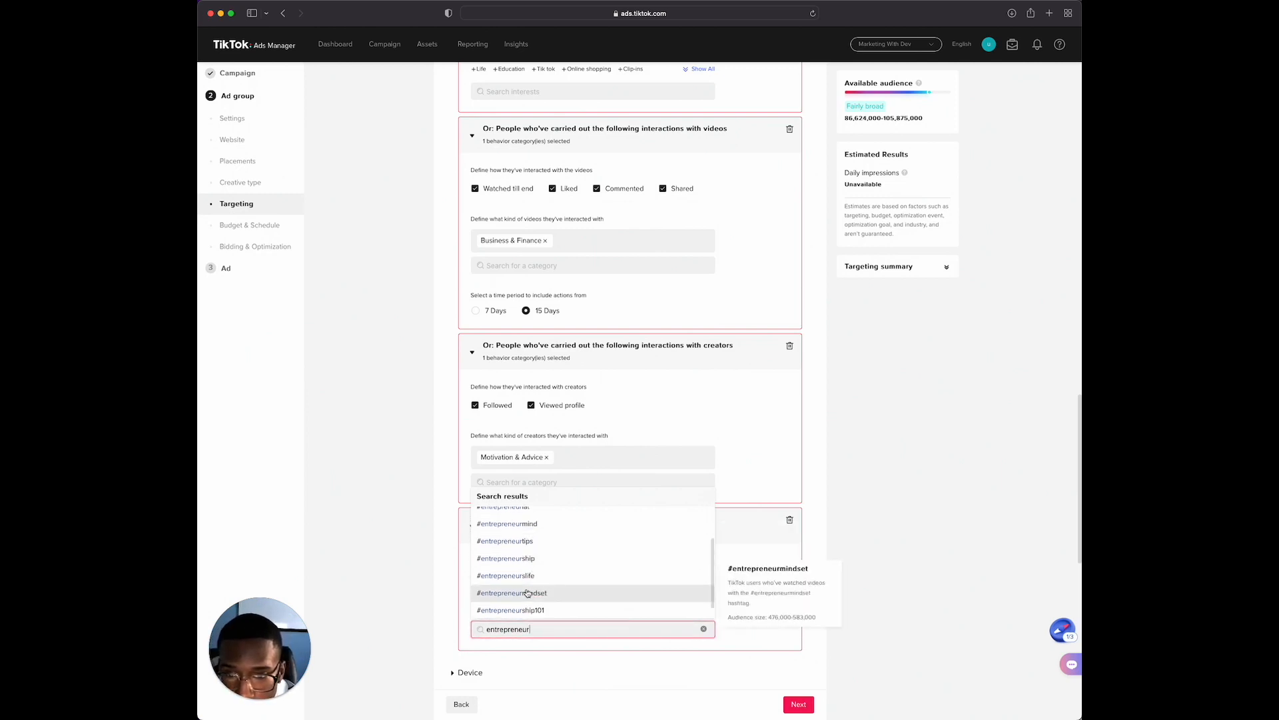
scroll(680, 537, down, 1)
click(742, 481)
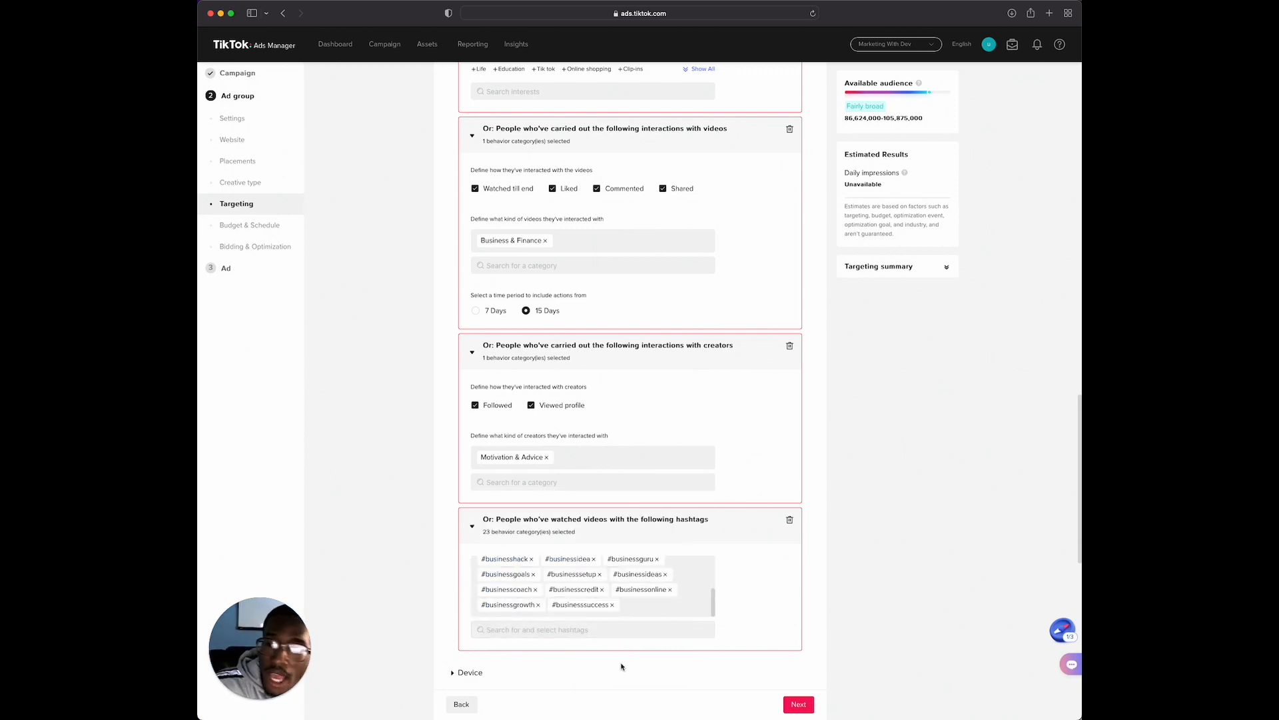
Search hashtags for "smallbiz" and "smallbusiness", and add #smallbusinesscoach and #smallbusinessmarketing to the hashtag behavior
click(563, 633)
text(smal)
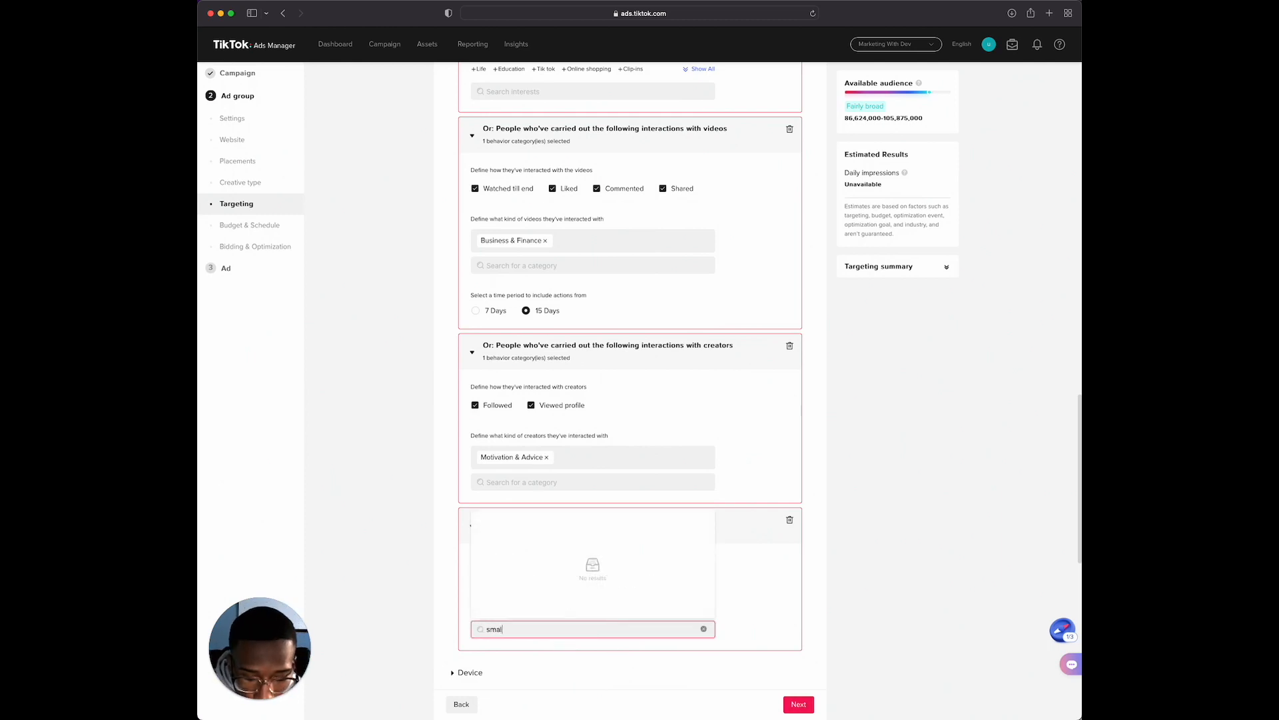
text(lbiz)
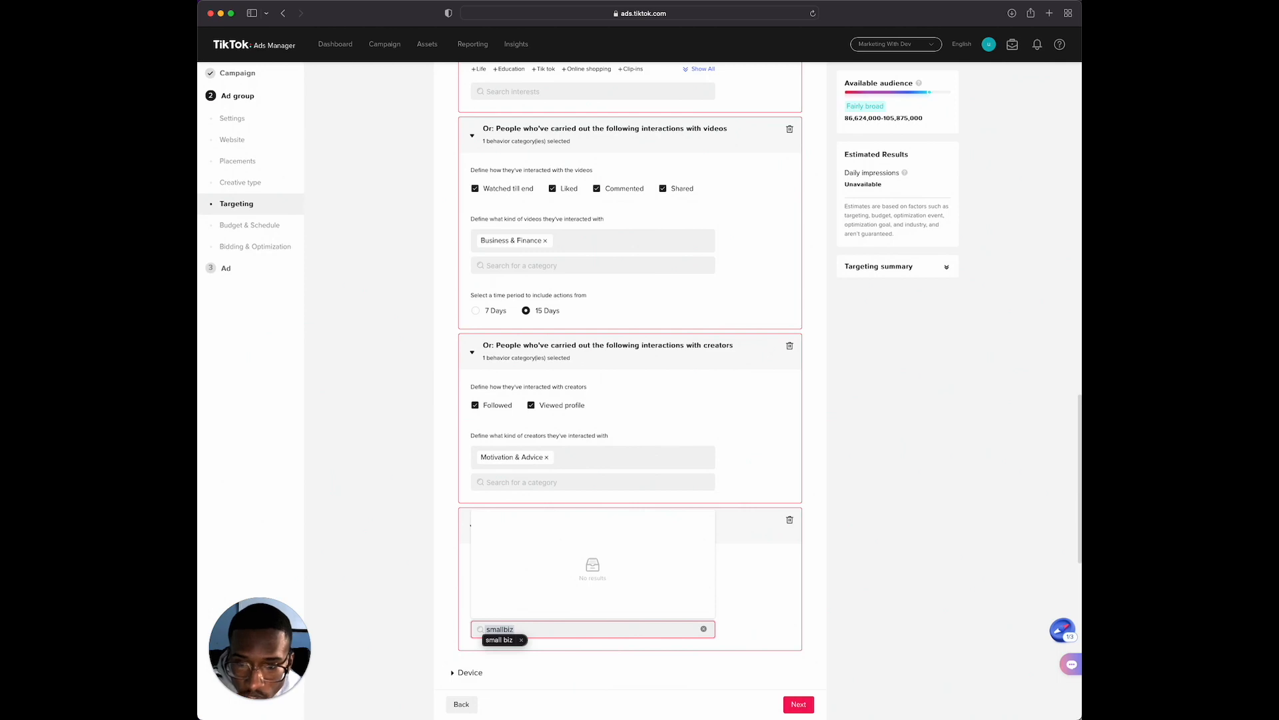
click(521, 641)
text(usiness)
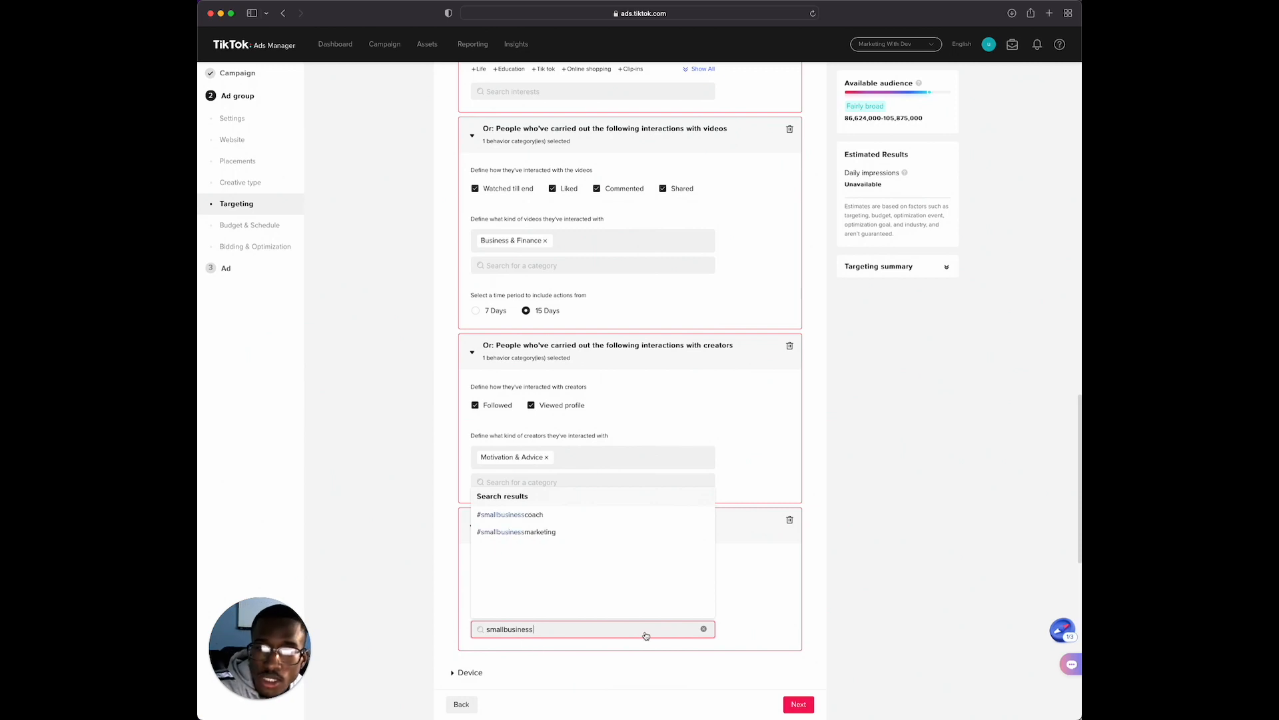
mouse_move(522, 516)
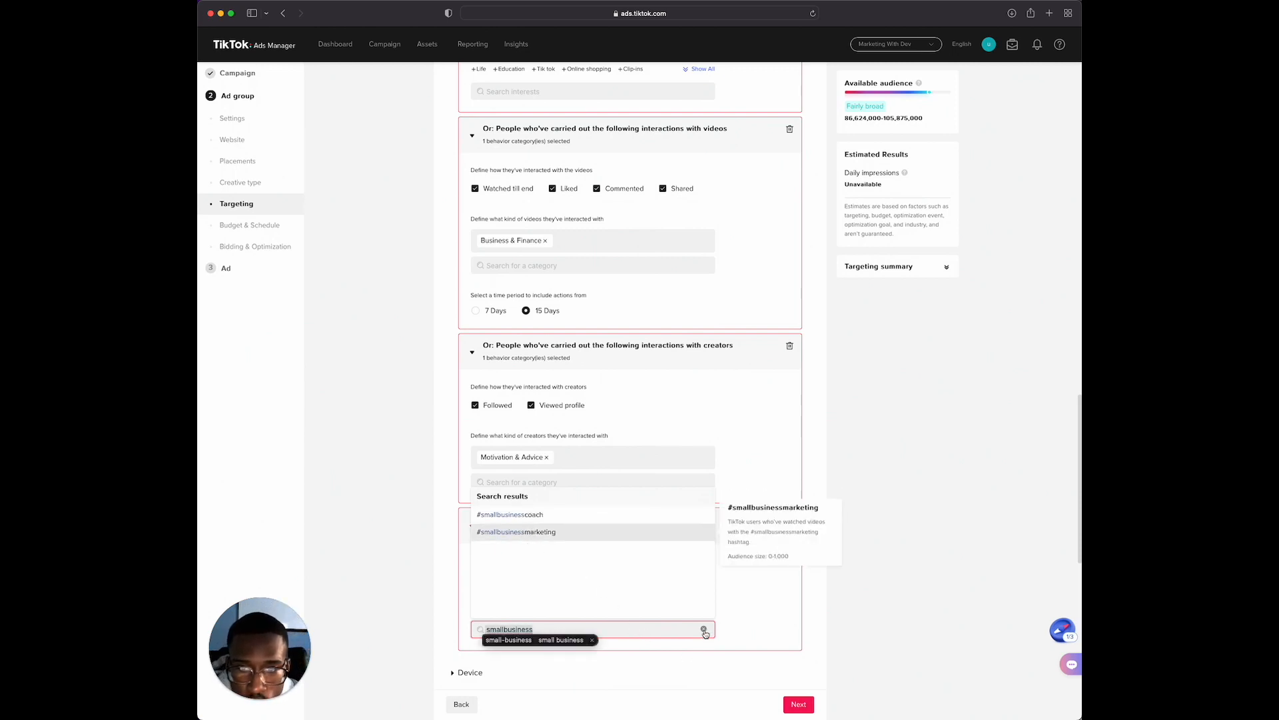
Search hashtags for "businessowner", add #businessowners to the hashtag behavior and close the results list
click(704, 629)
text(businessowner)
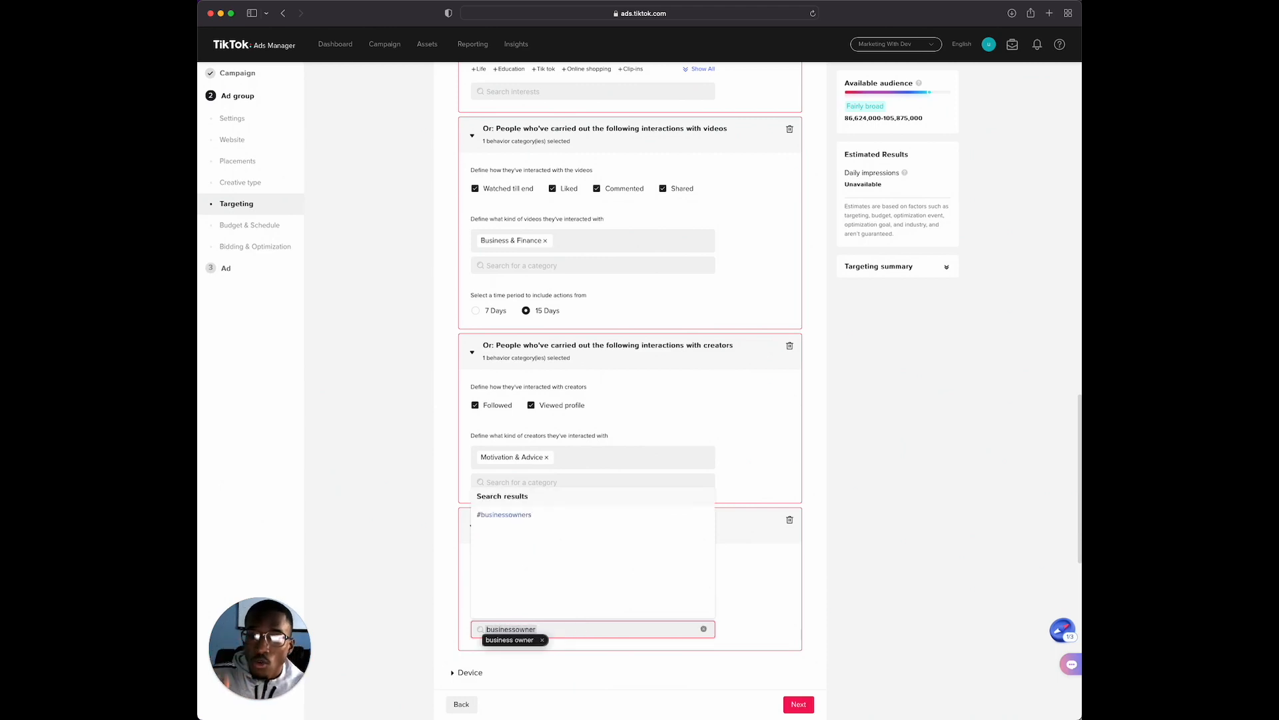
click(508, 516)
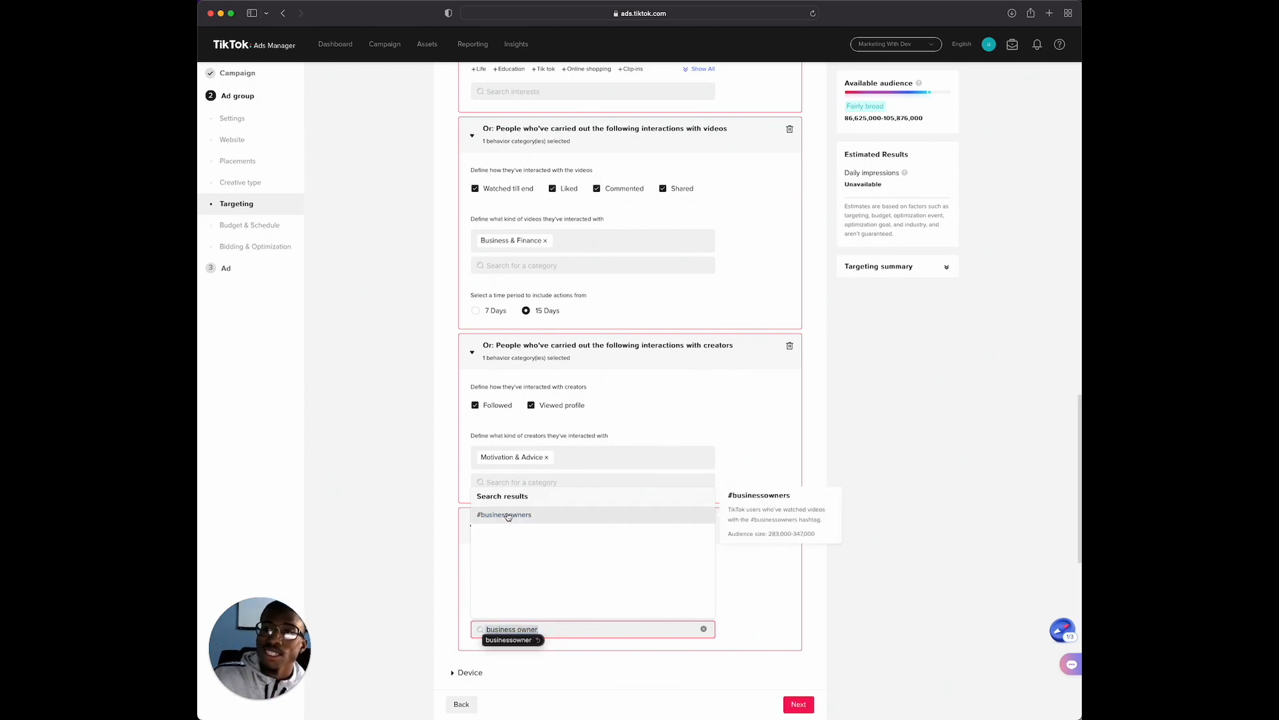
click(414, 503)
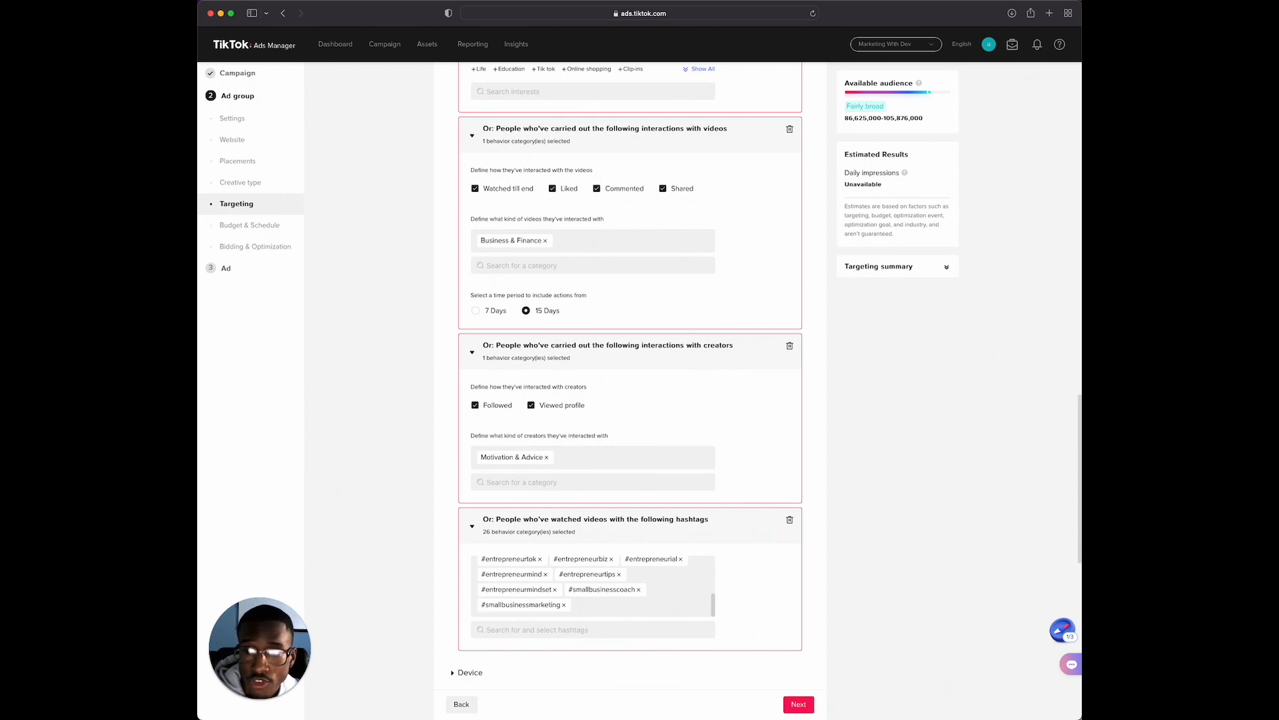
scroll(629, 386, down, 3)
scroll(599, 395, up, 1)
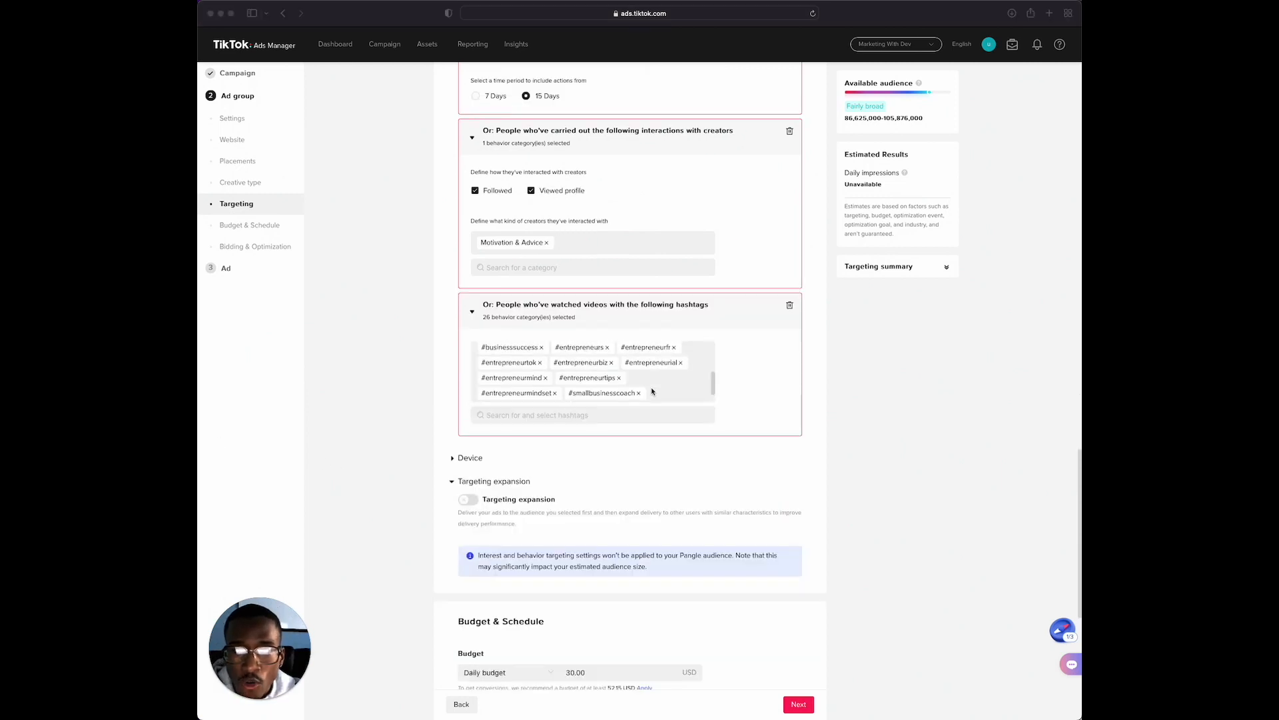
scroll(651, 391, down, 3)
scroll(796, 454, up, 3)
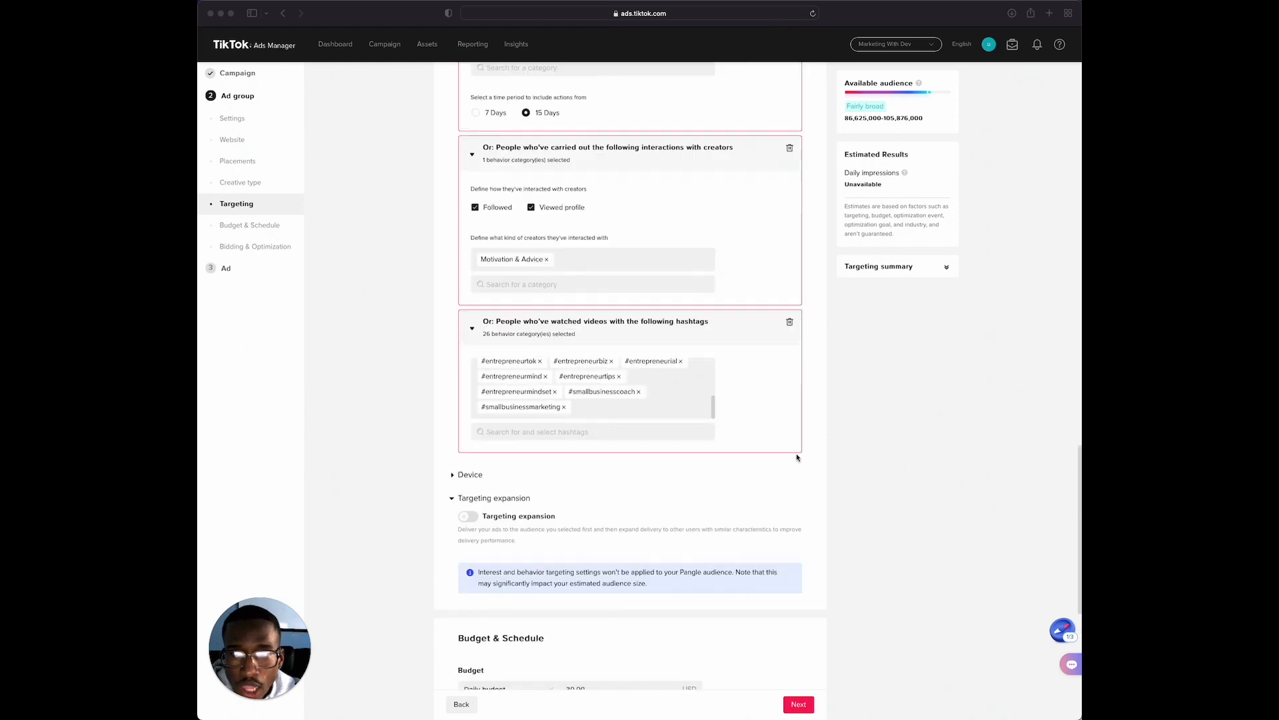
Rename the ad group as "biz/entrepreneur interests + tags"
scroll(599, 467, up, 1)
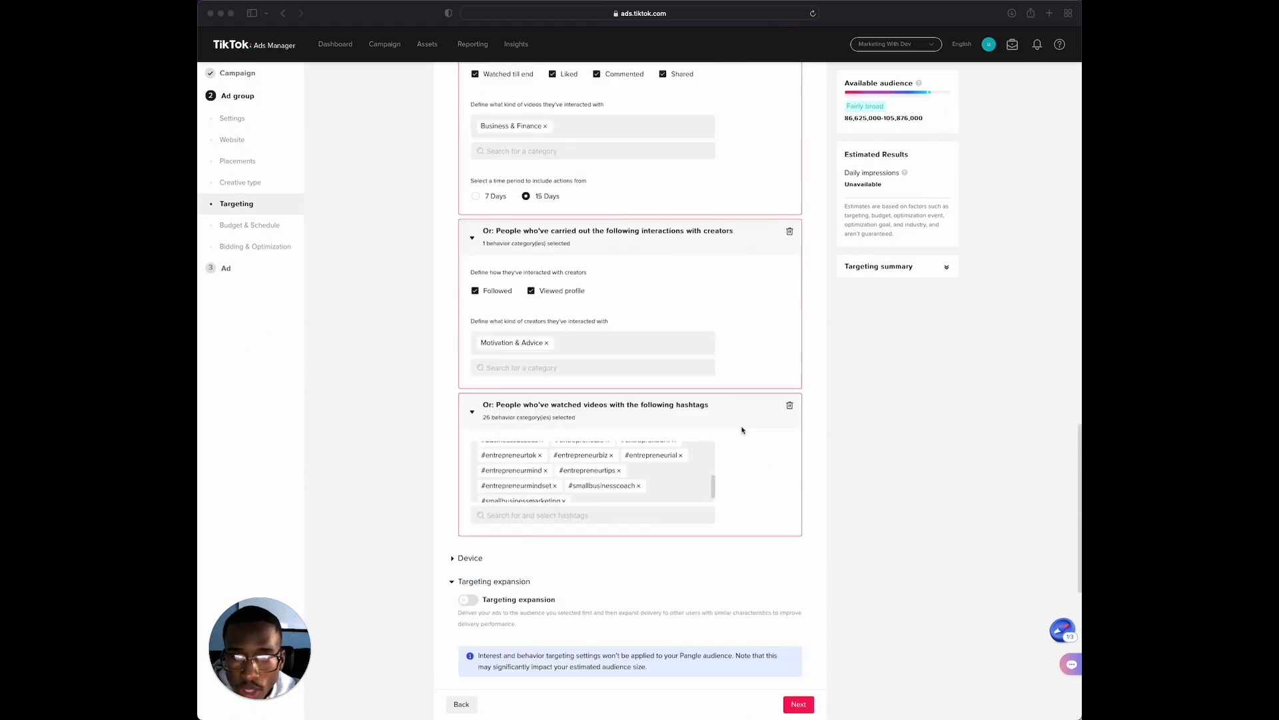
scroll(667, 416, up, 3)
scroll(643, 418, up, 15)
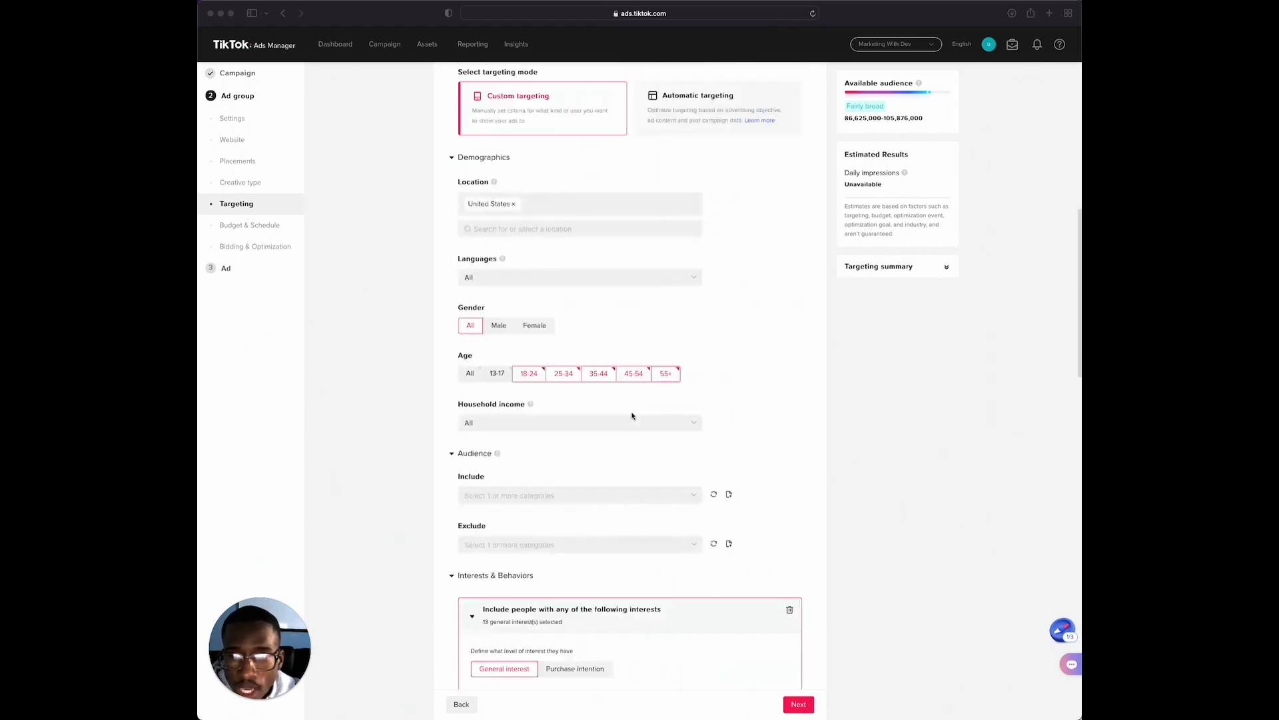
scroll(632, 415, up, 6)
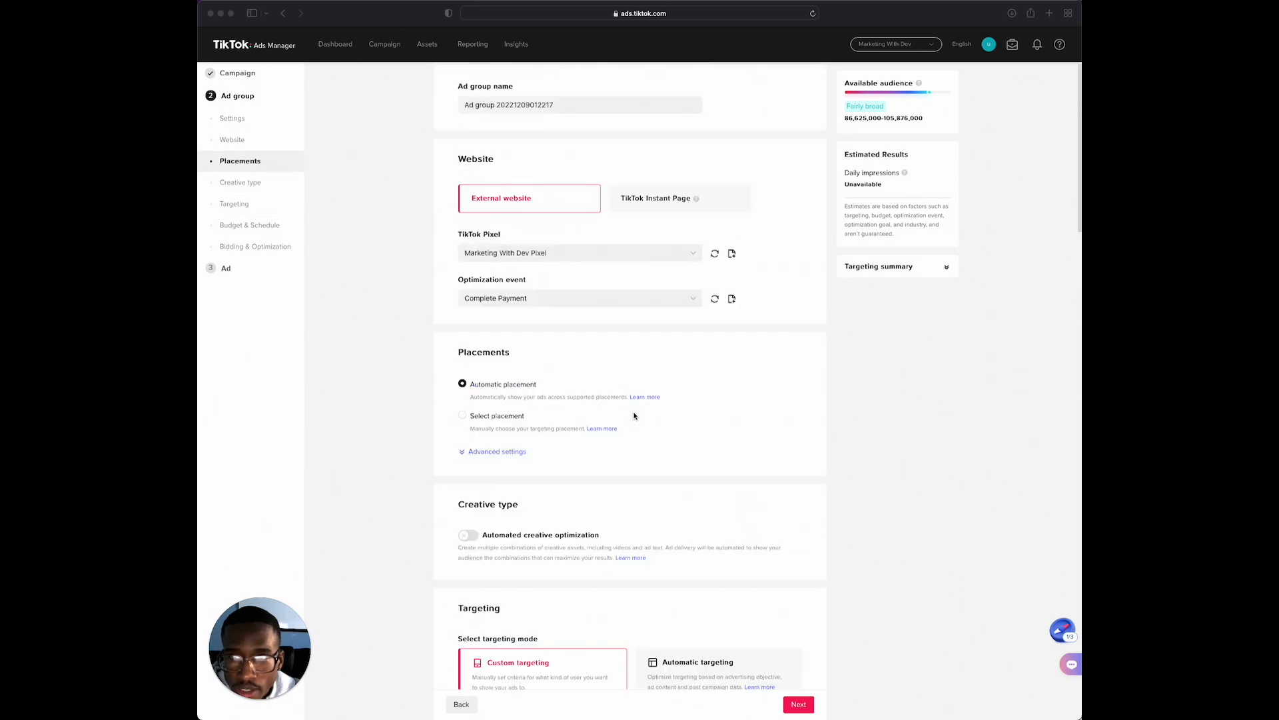
click(541, 103)
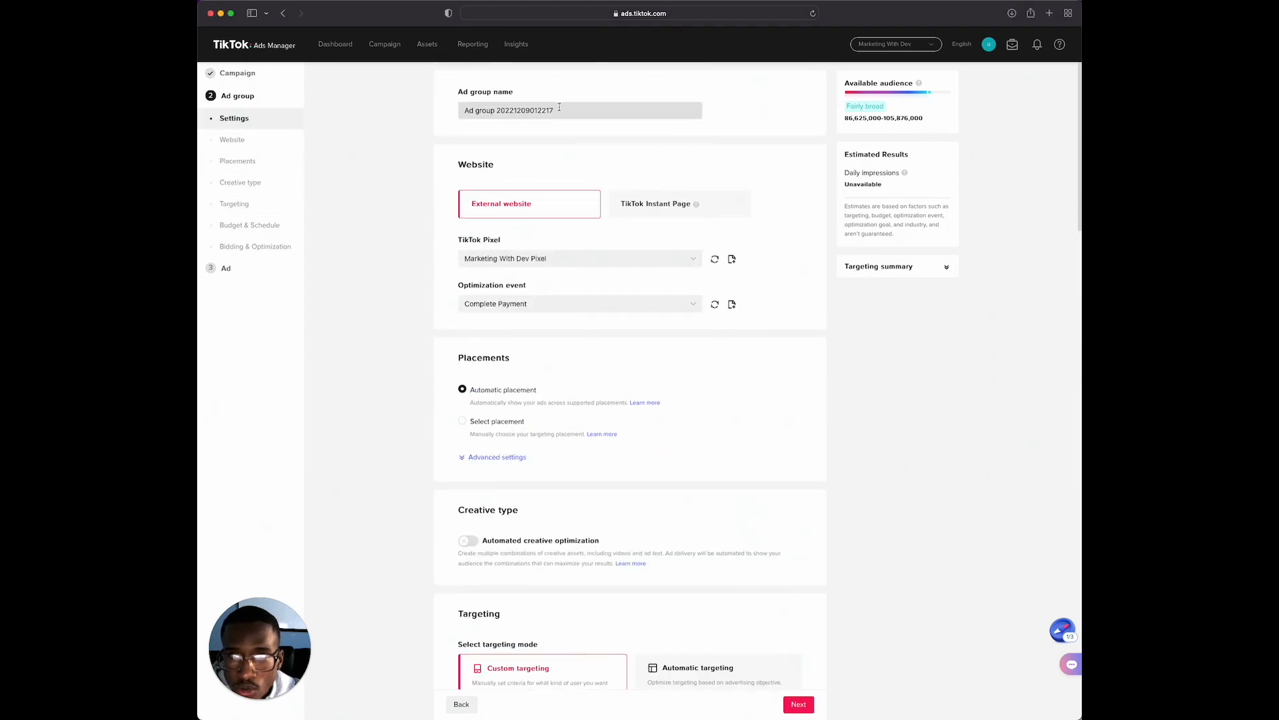
drag(560, 107, 469, 96)
key(BackSpace)
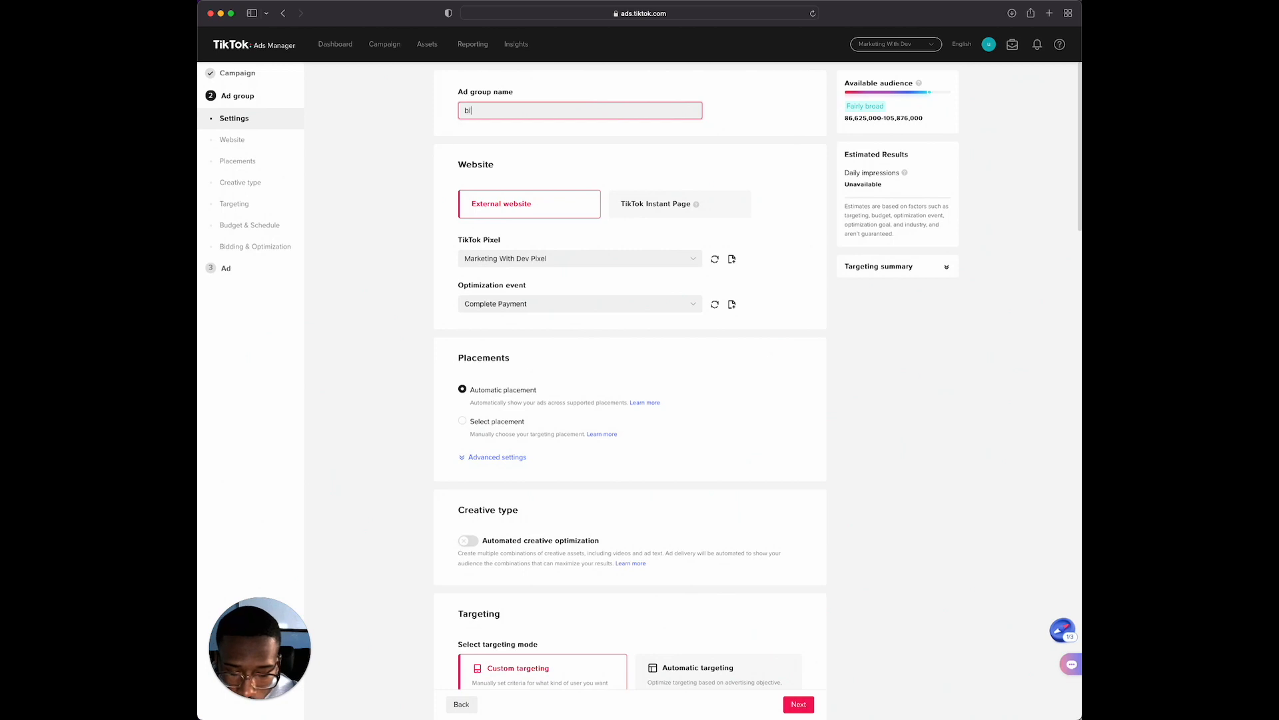
text(biz/entreprerneur)
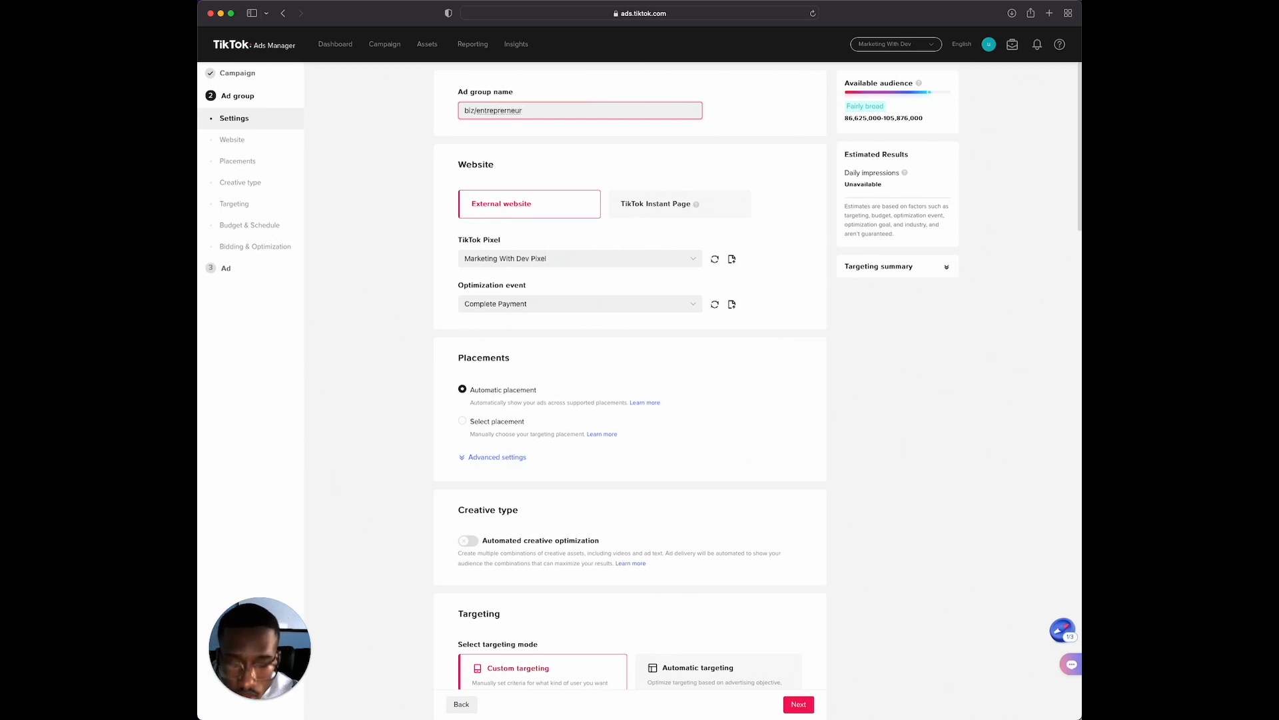
key(BackSpace)
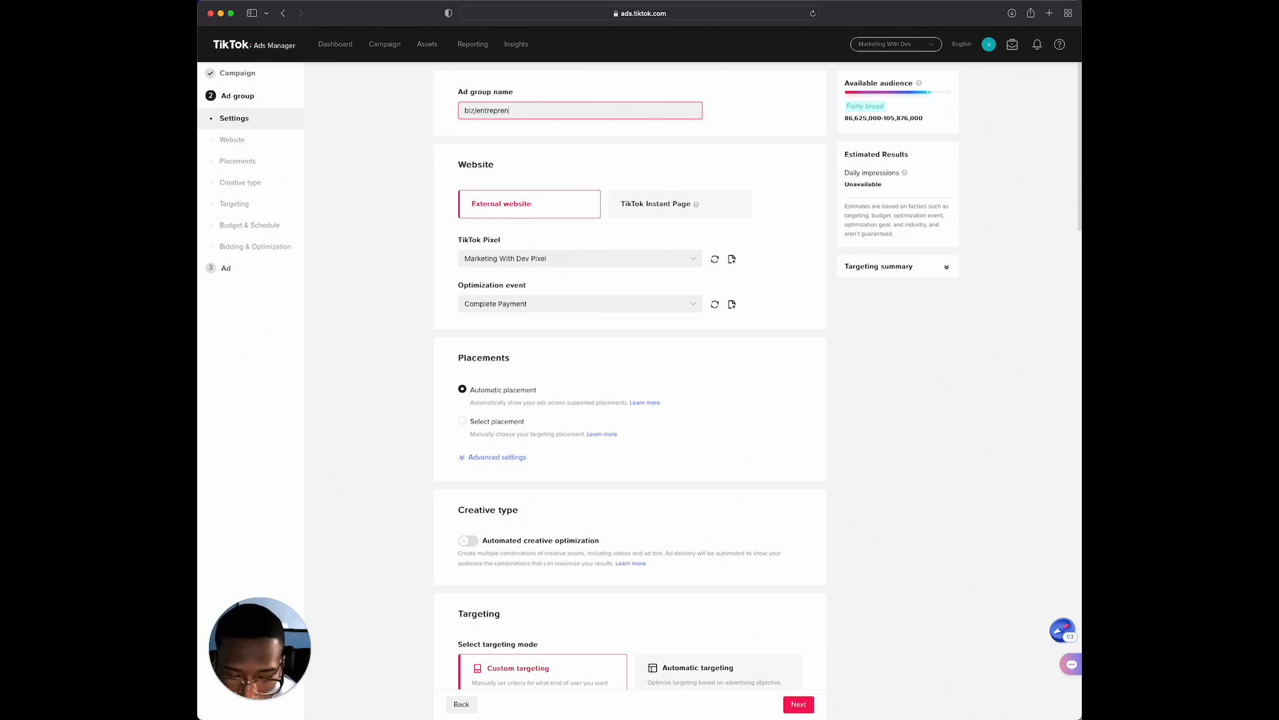
text(interests)
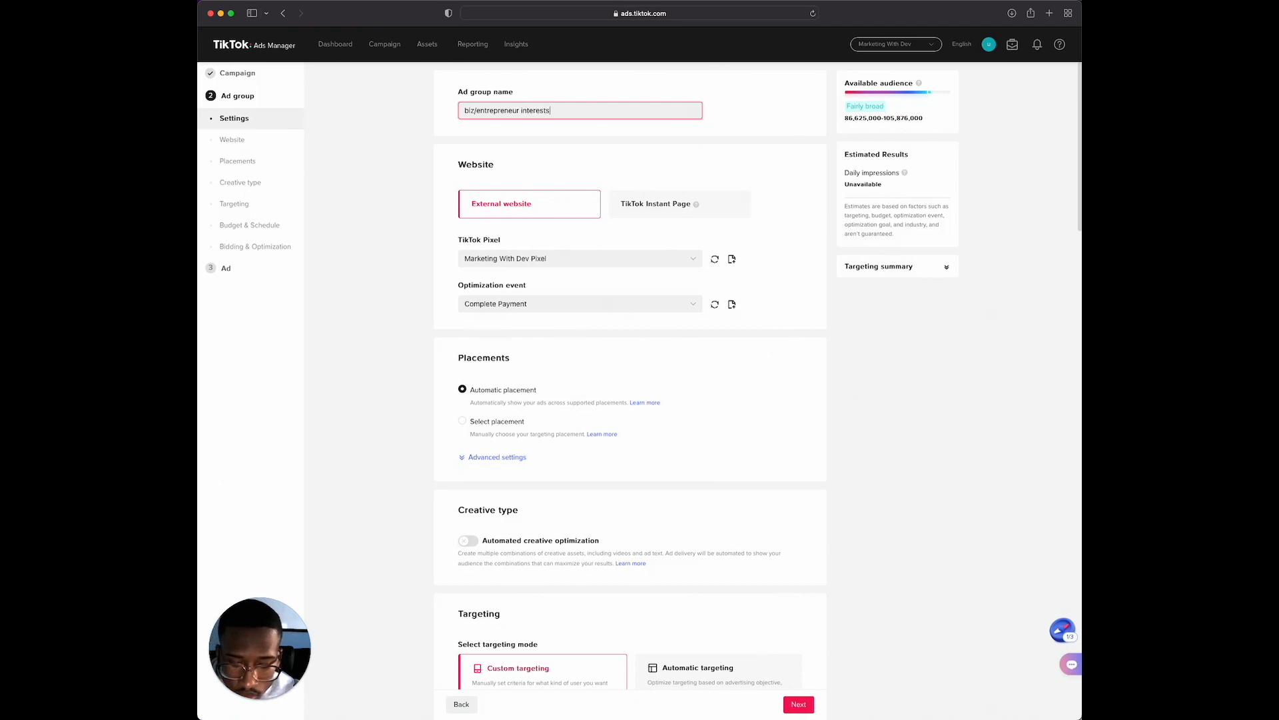
text( + tags)
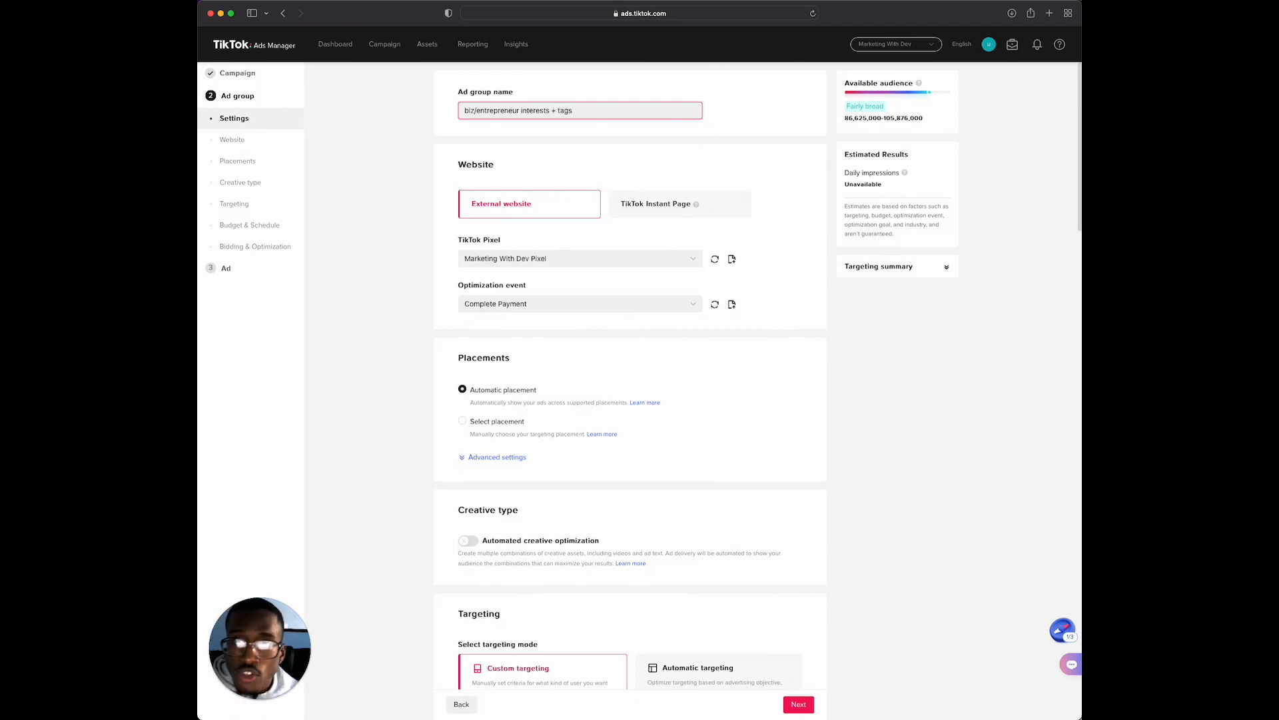
Review the ad group's placements, demographics, interest and behavior targeting, and targeting expansion down to the budget and schedule settings
scroll(533, 220, down, 3)
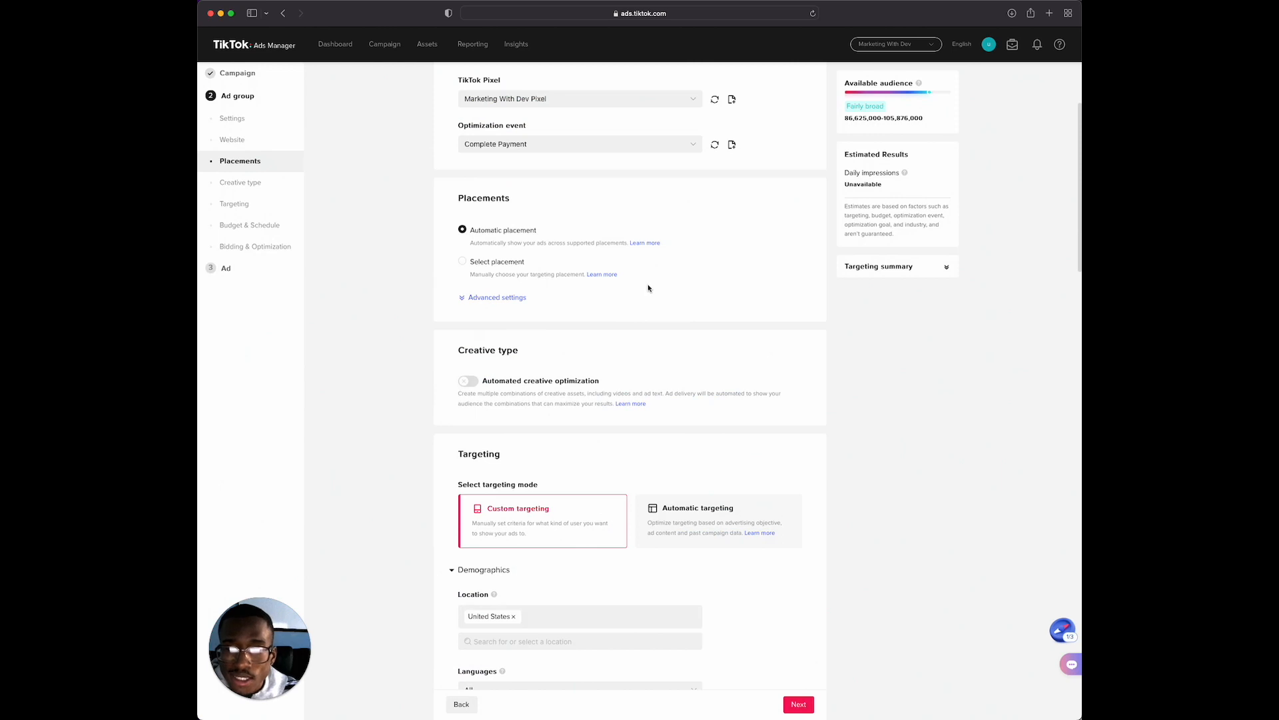
scroll(648, 288, down, 5)
scroll(644, 288, down, 3)
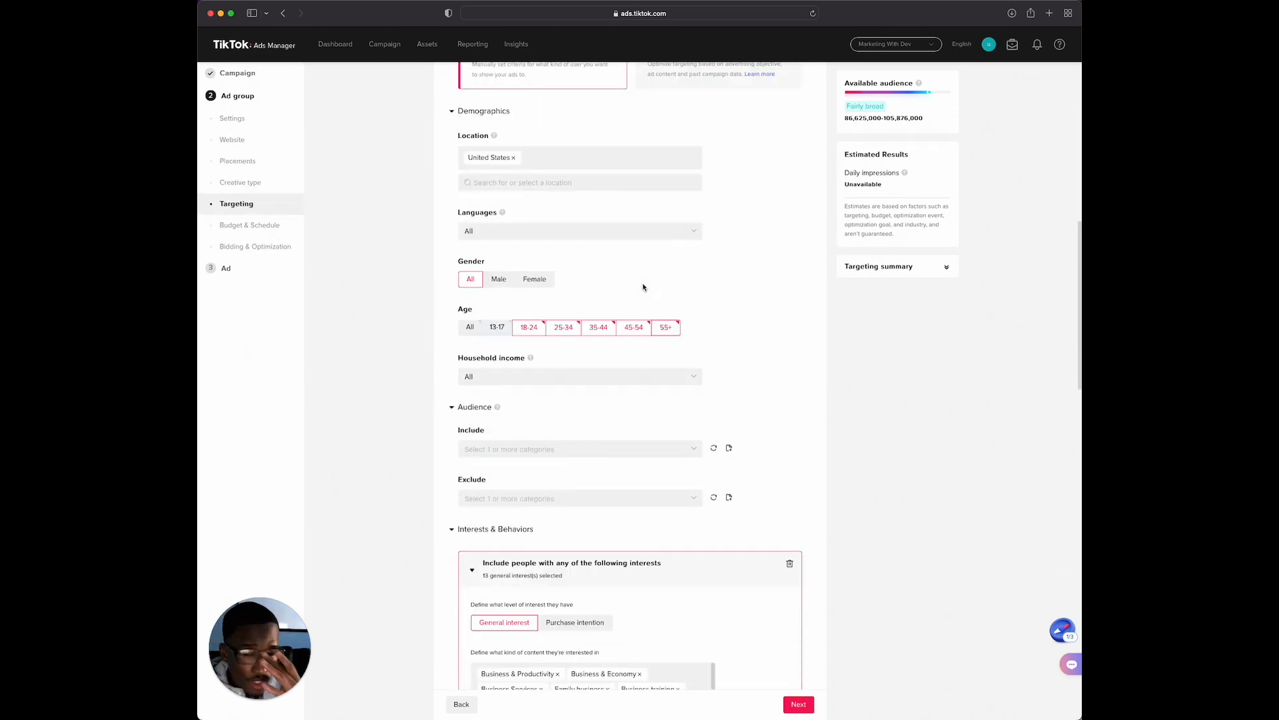
scroll(571, 377, down, 6)
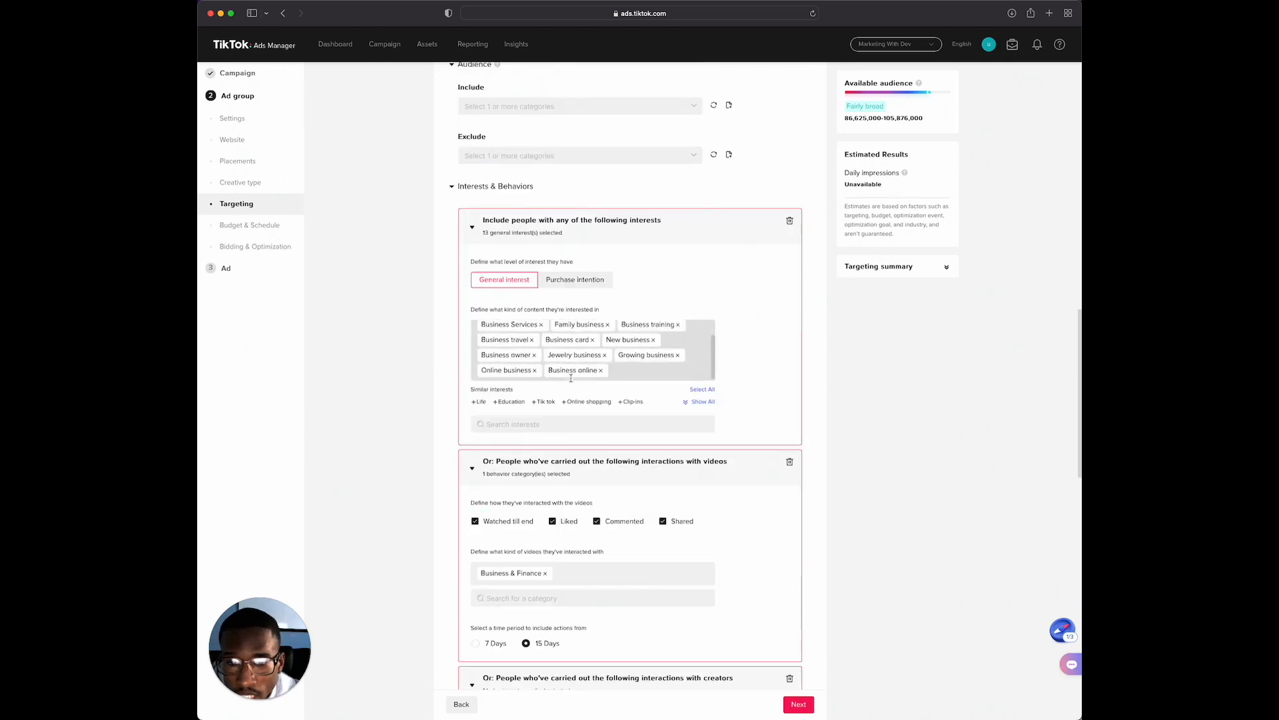
scroll(571, 378, down, 9)
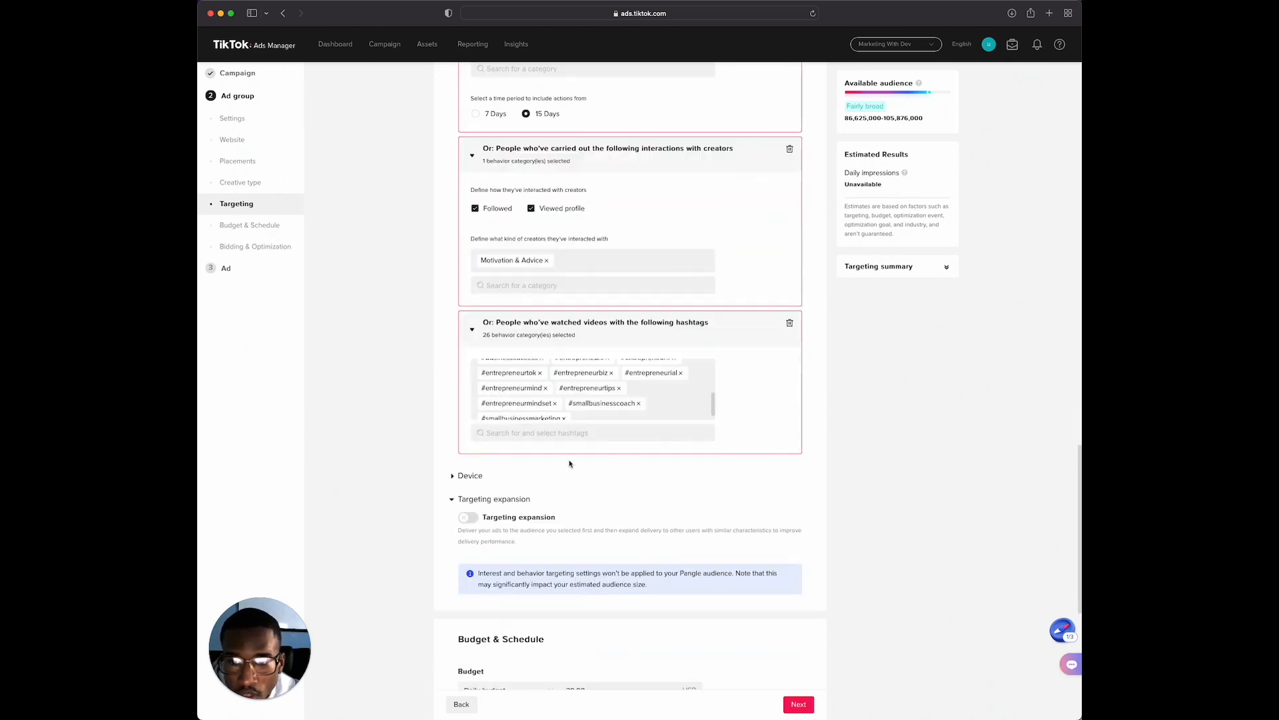
scroll(583, 503, down, 2)
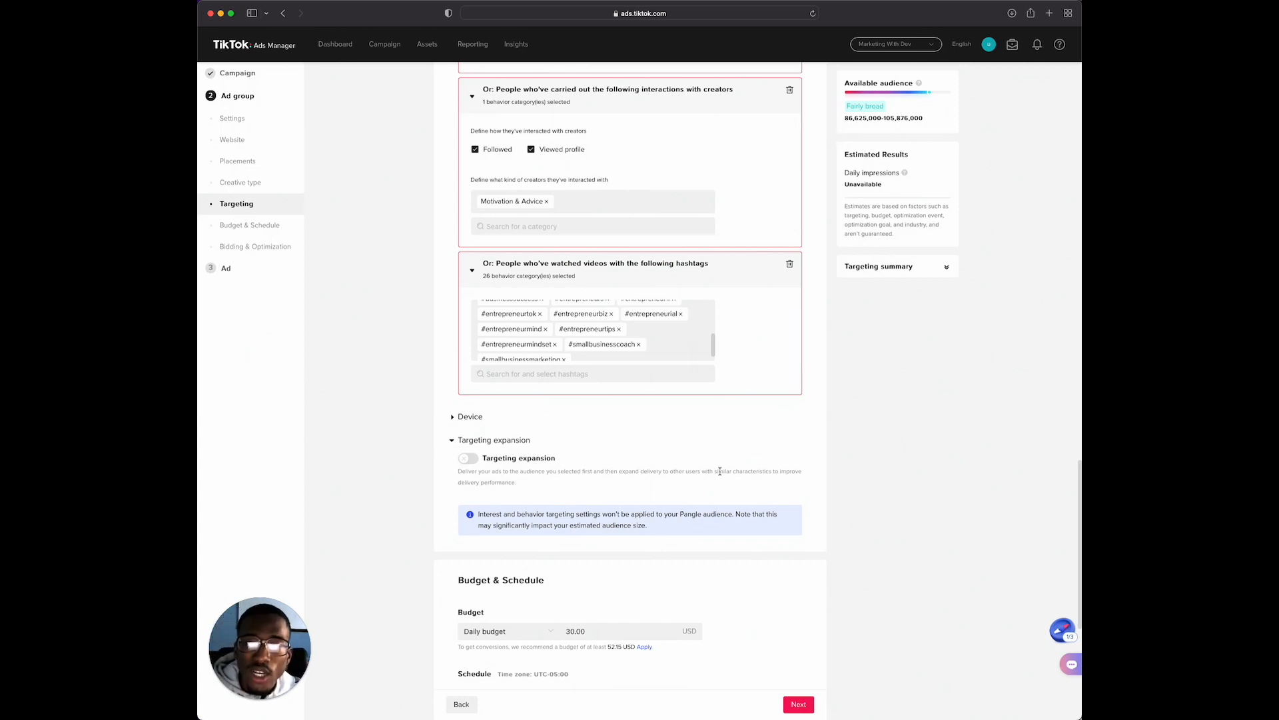
scroll(617, 453, down, 1)
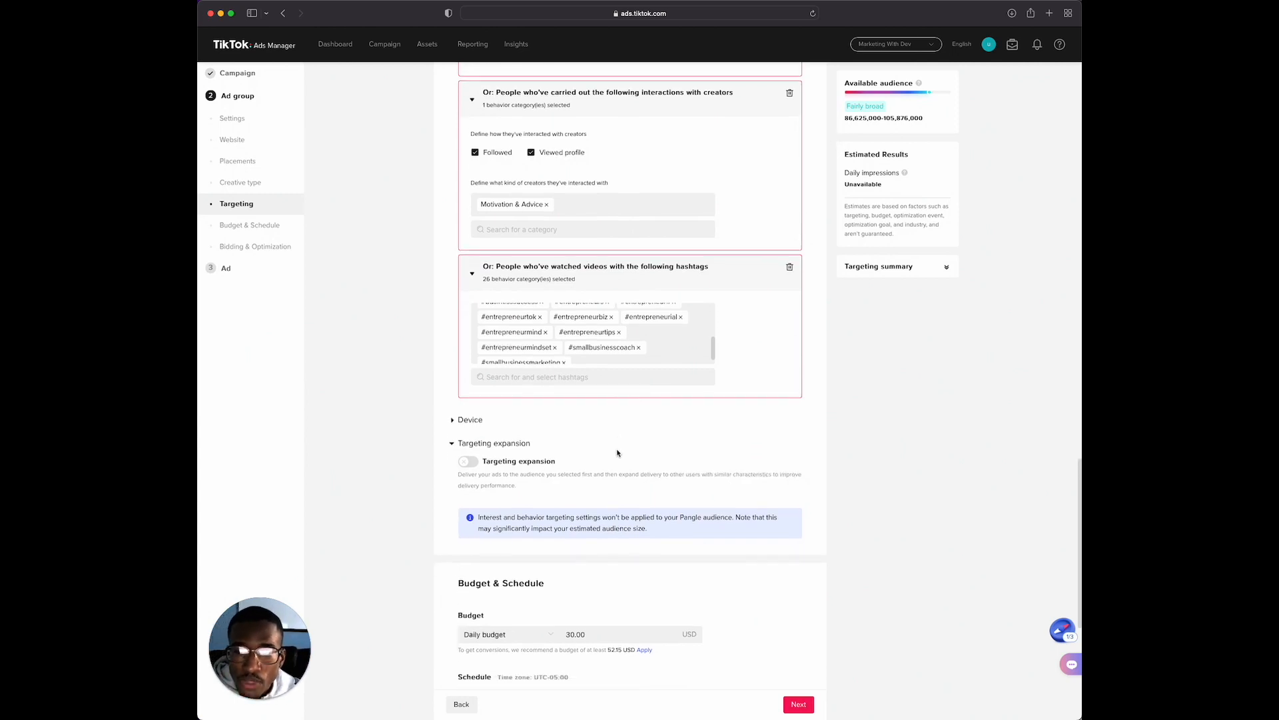
scroll(617, 453, down, 1)
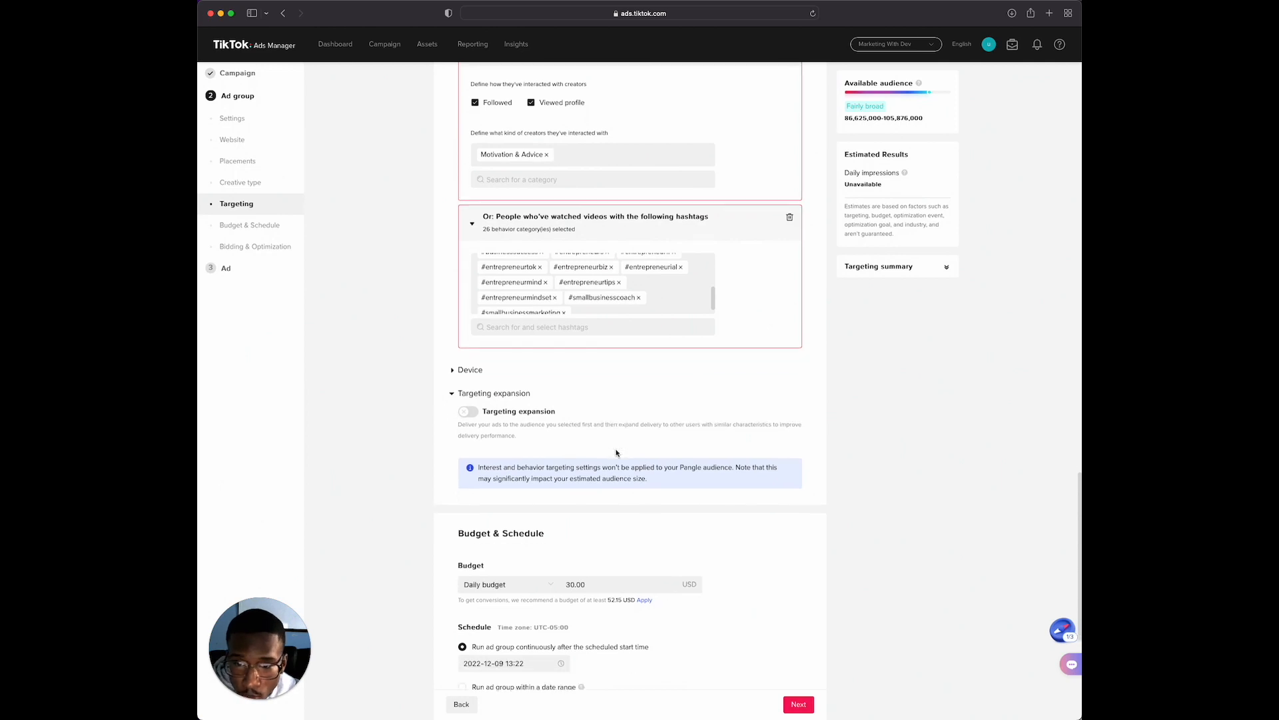
scroll(617, 453, down, 3)
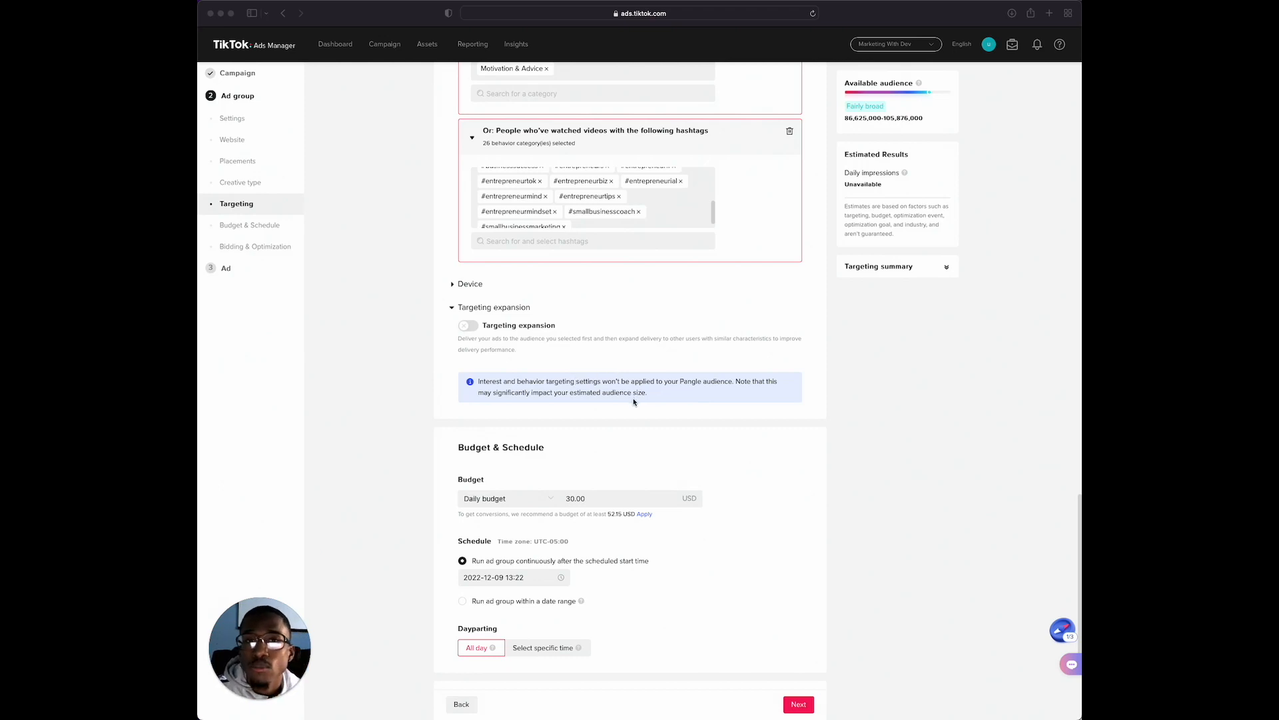
scroll(592, 437, down, 1)
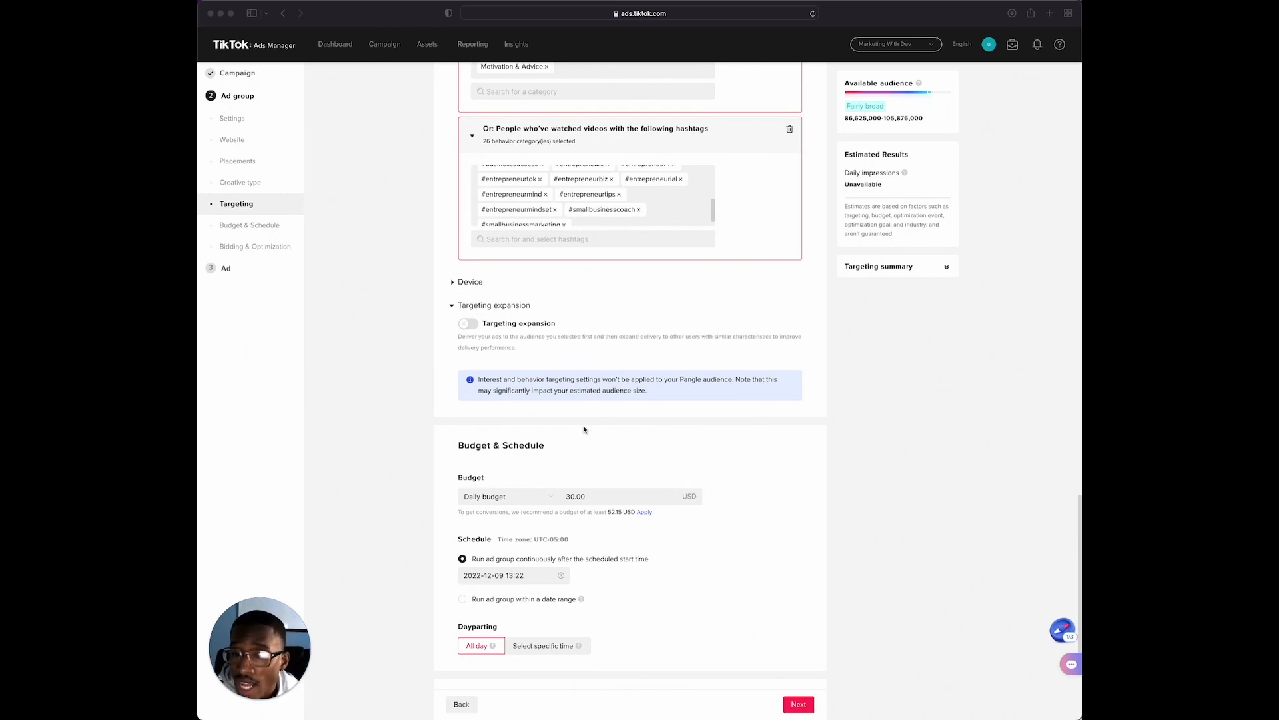
Set the ad group's daily budget to 60 USD
scroll(583, 428, up, 1)
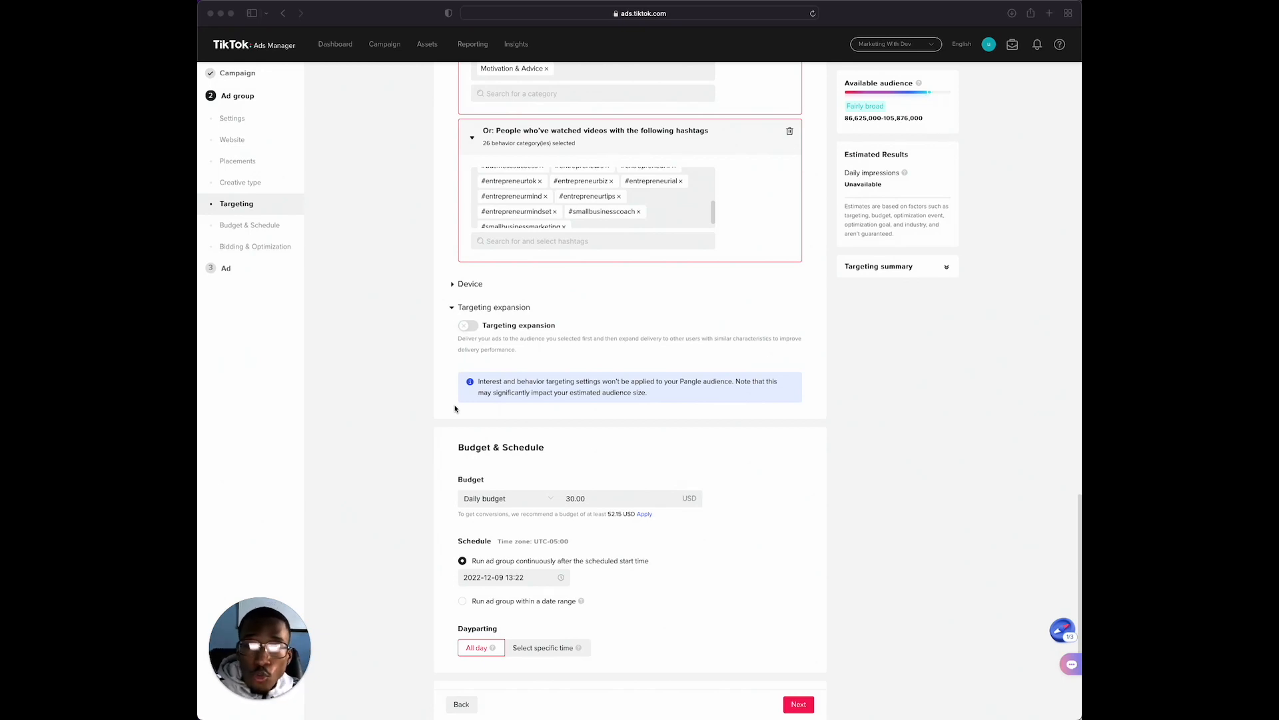
scroll(613, 465, down, 1)
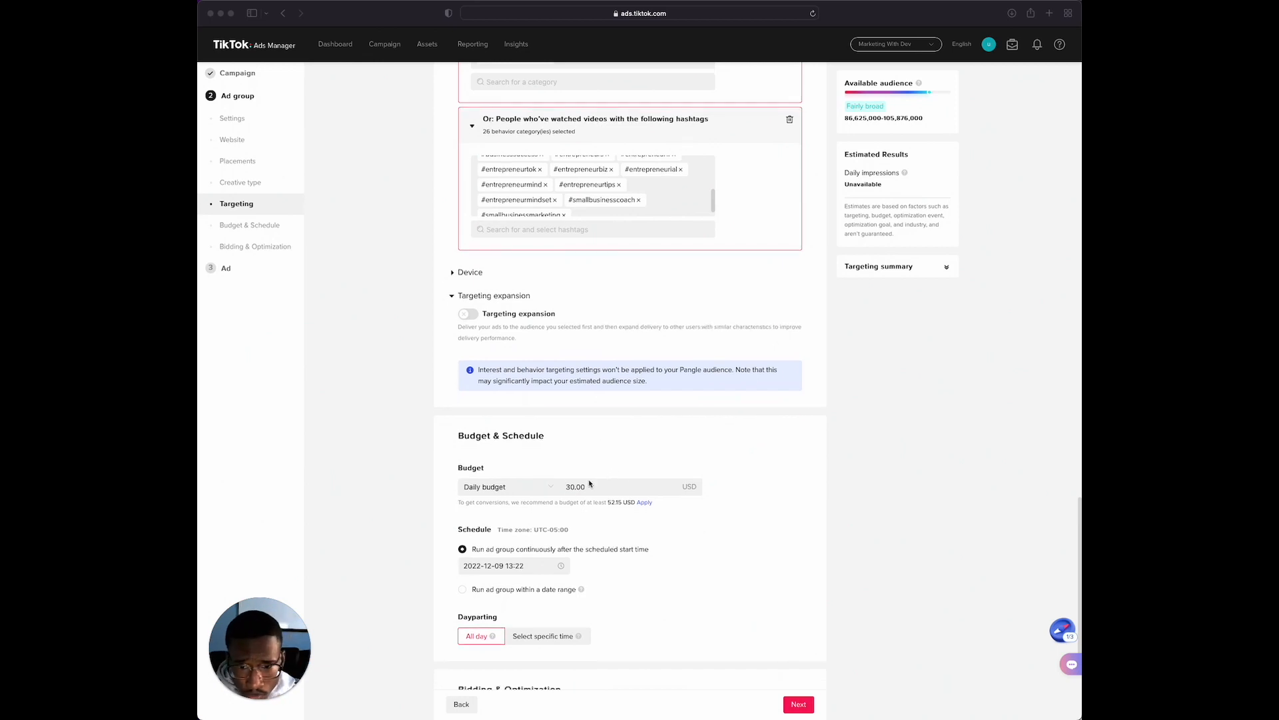
click(600, 486)
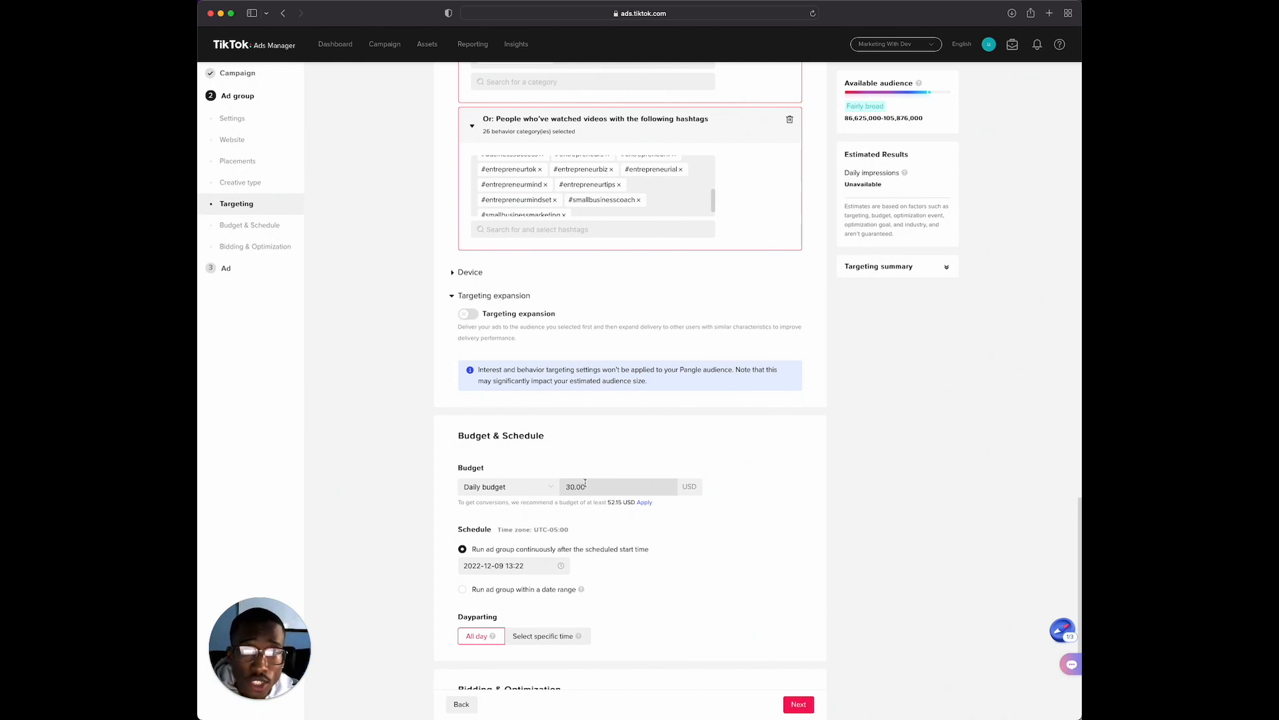
click(589, 485)
key(BackSpace)
key(BackSpace)
key(BackSpace)
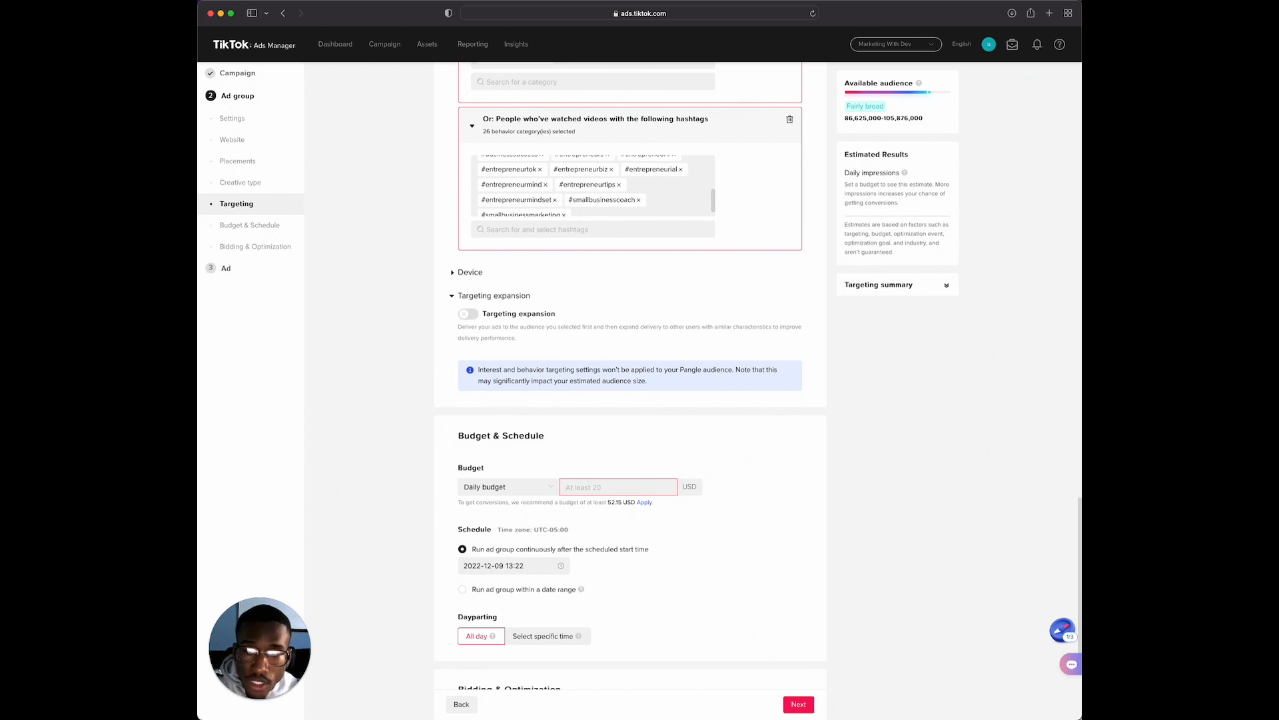
text(60)
click(739, 530)
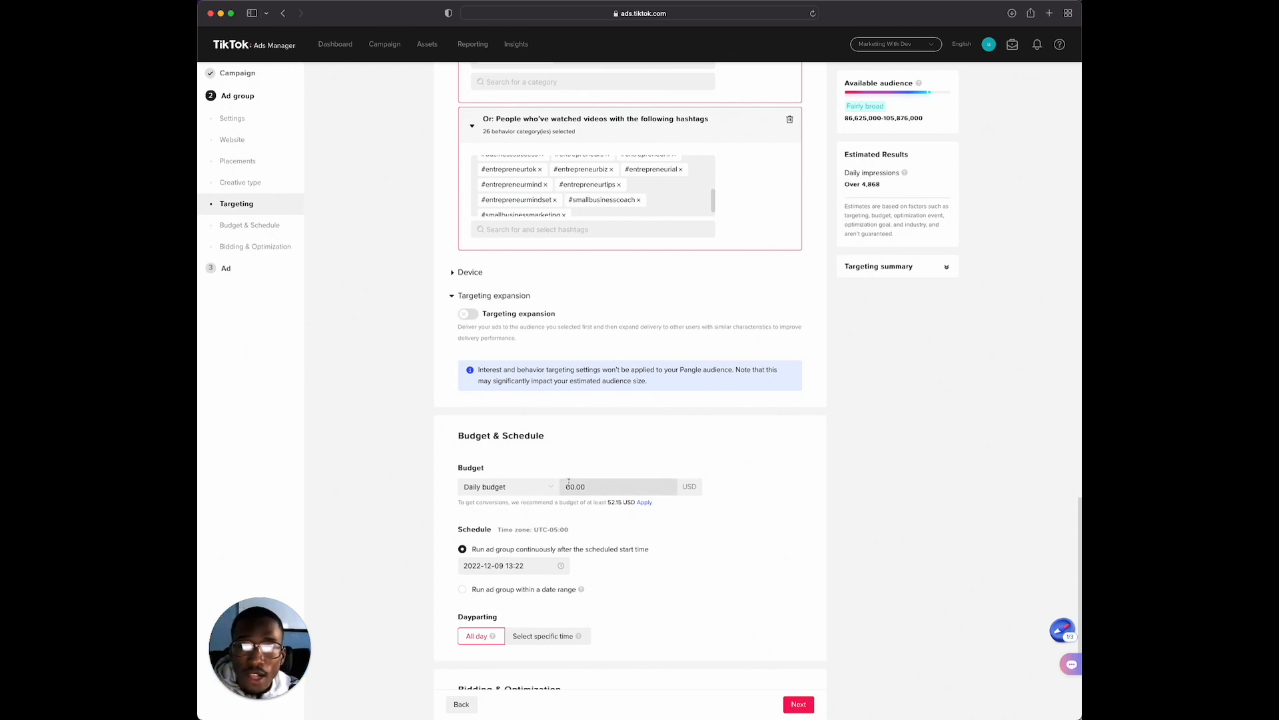
Check the schedule, dayparting, optimization goal and bid strategy, and proceed to the ad setup
scroll(583, 485, down, 1)
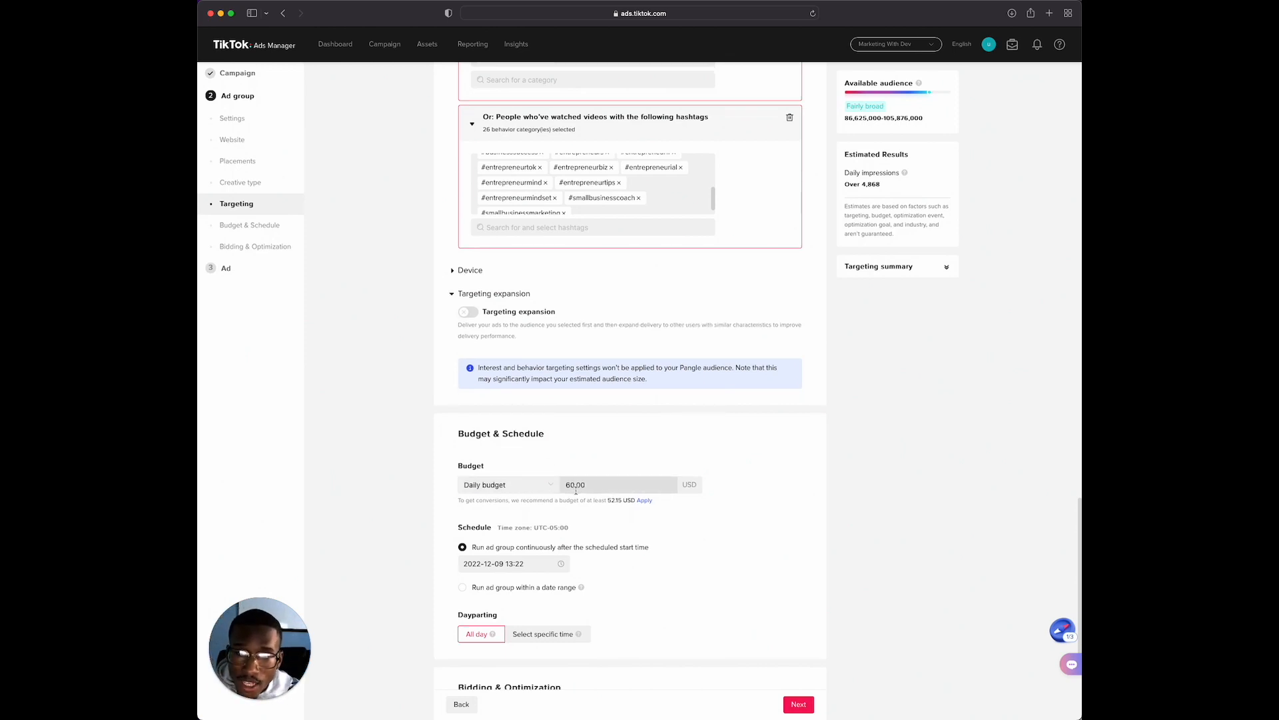
scroll(577, 491, down, 2)
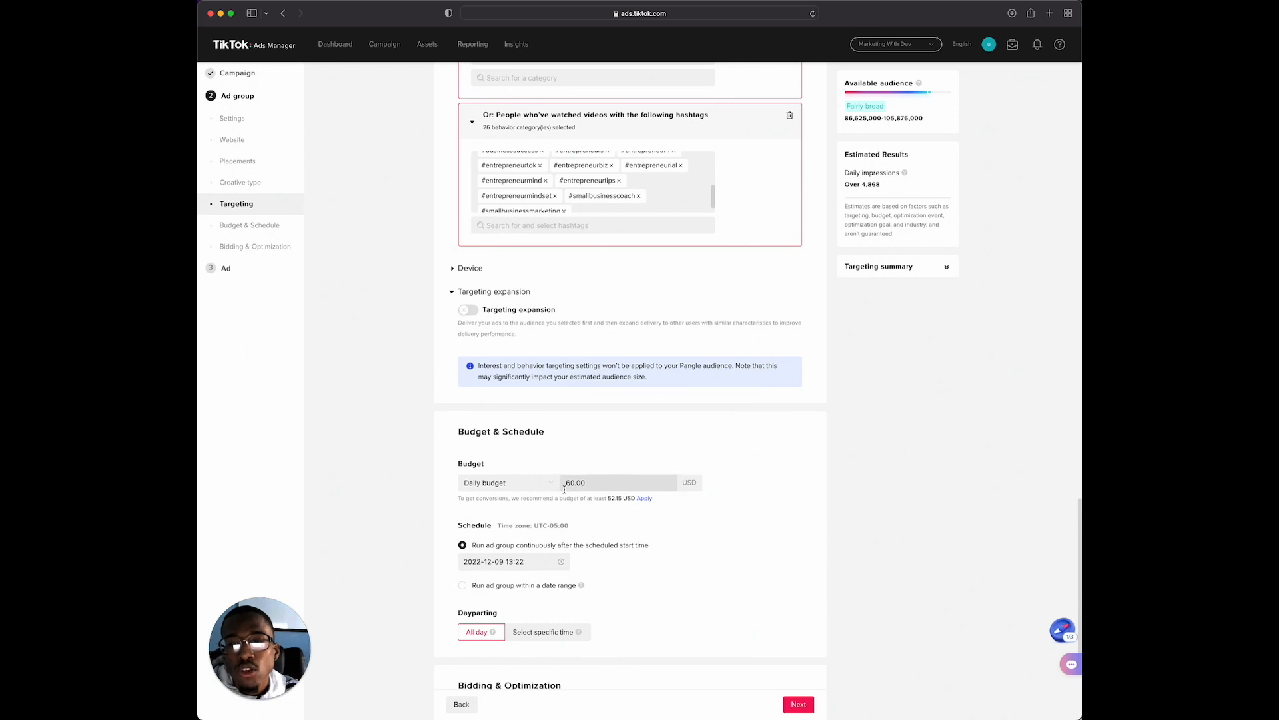
scroll(586, 497, down, 3)
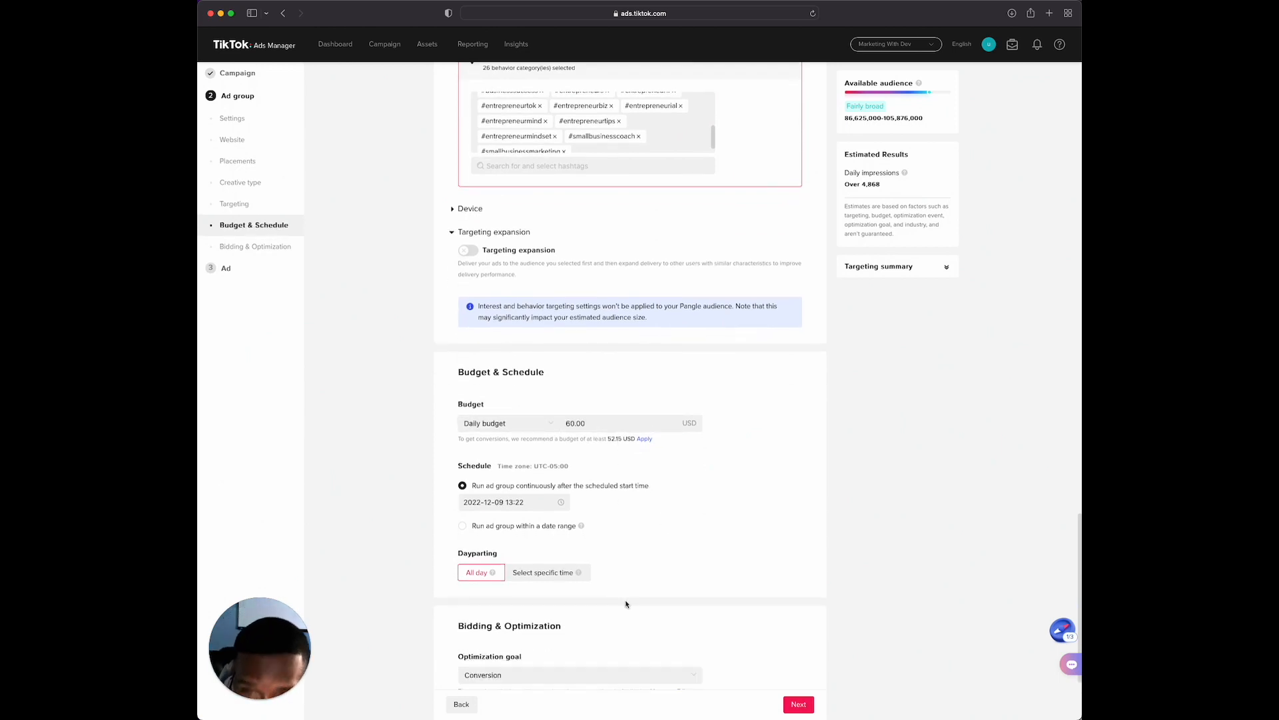
scroll(610, 595, down, 4)
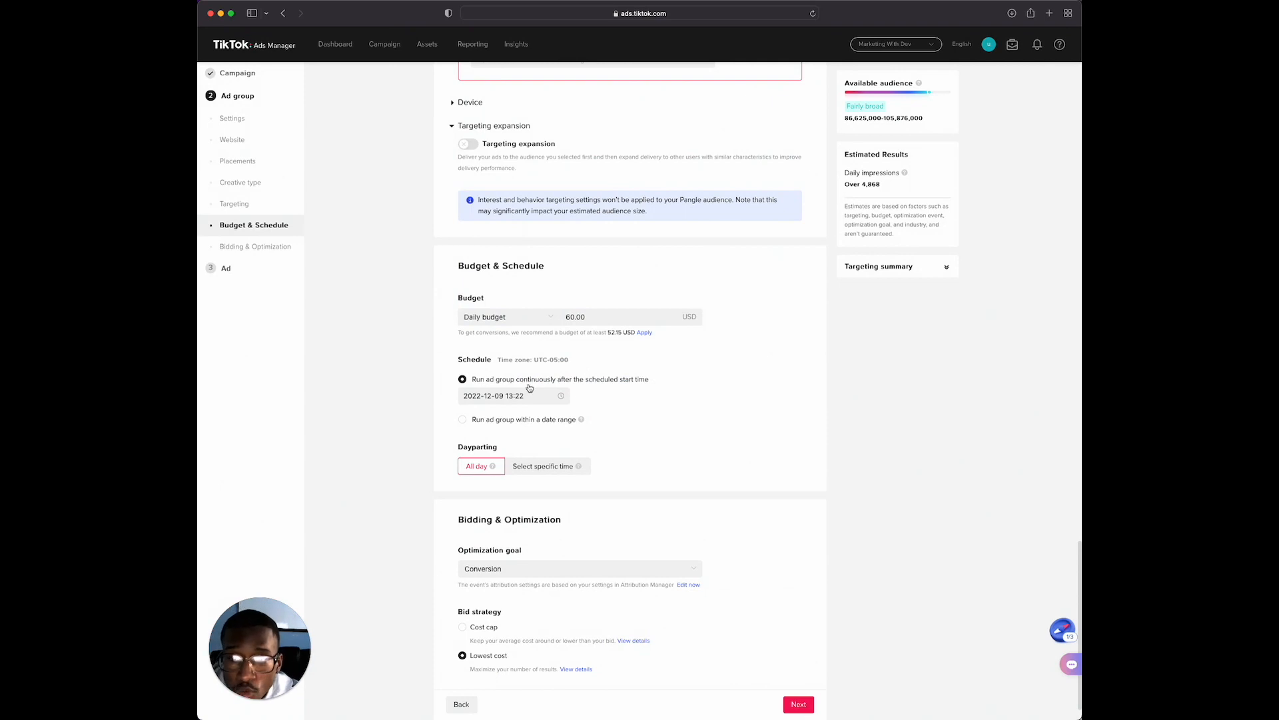
scroll(578, 428, down, 1)
scroll(600, 436, down, 2)
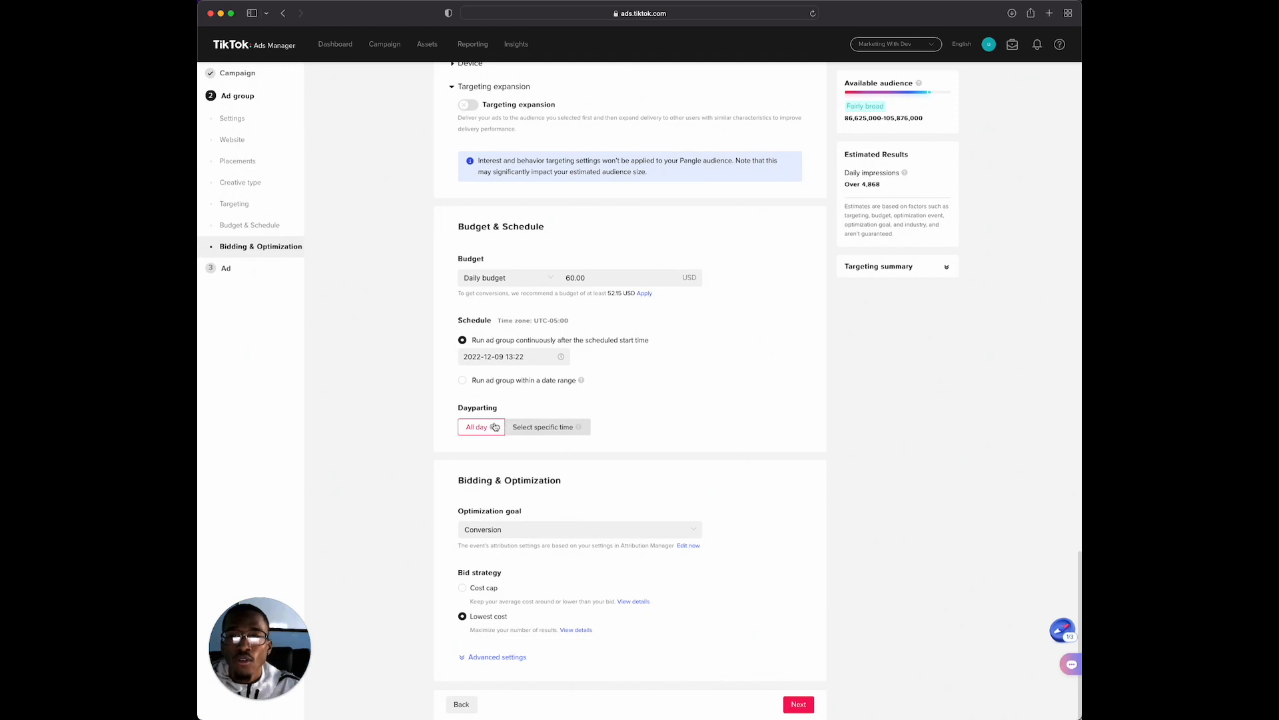
mouse_move(496, 432)
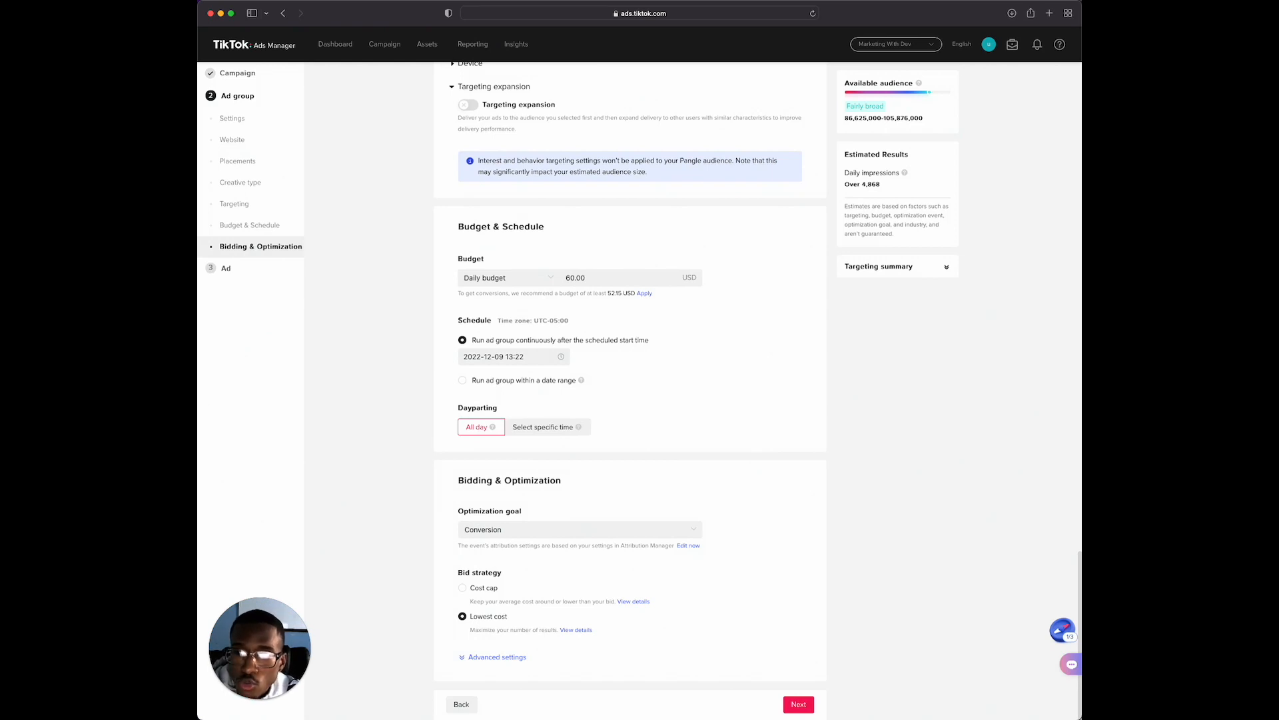
click(803, 705)
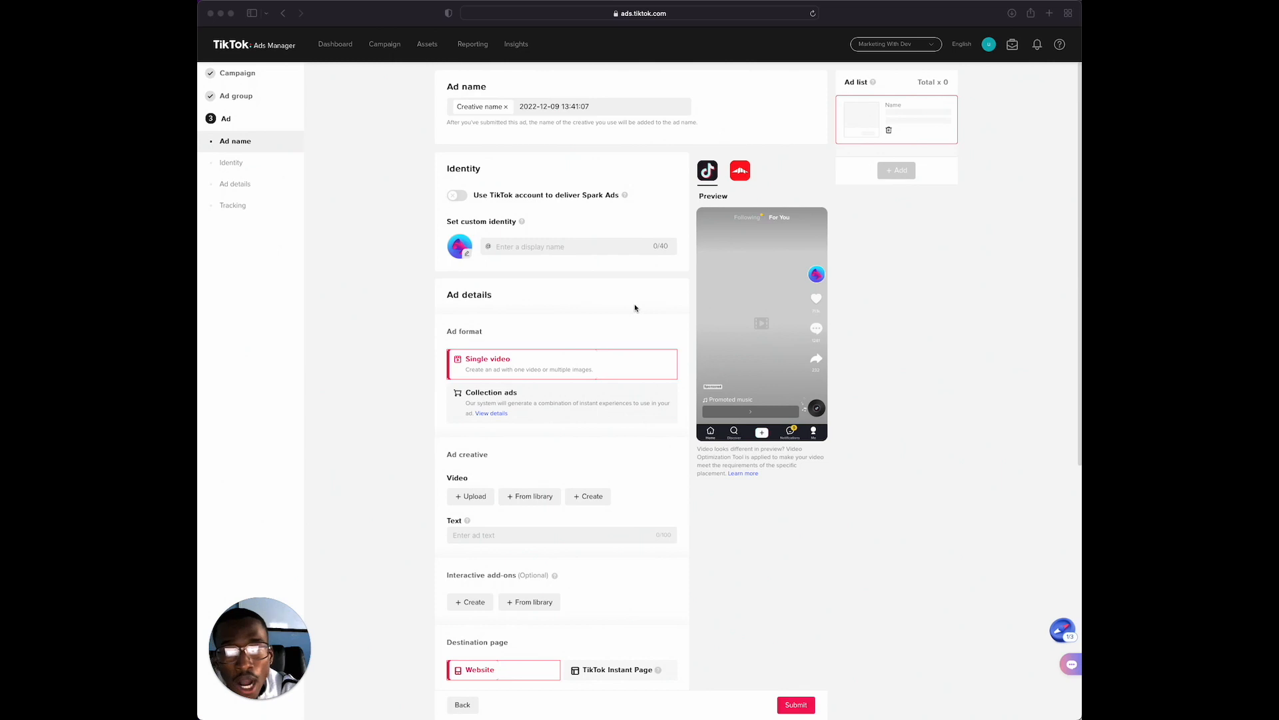
scroll(635, 308, down, 1)
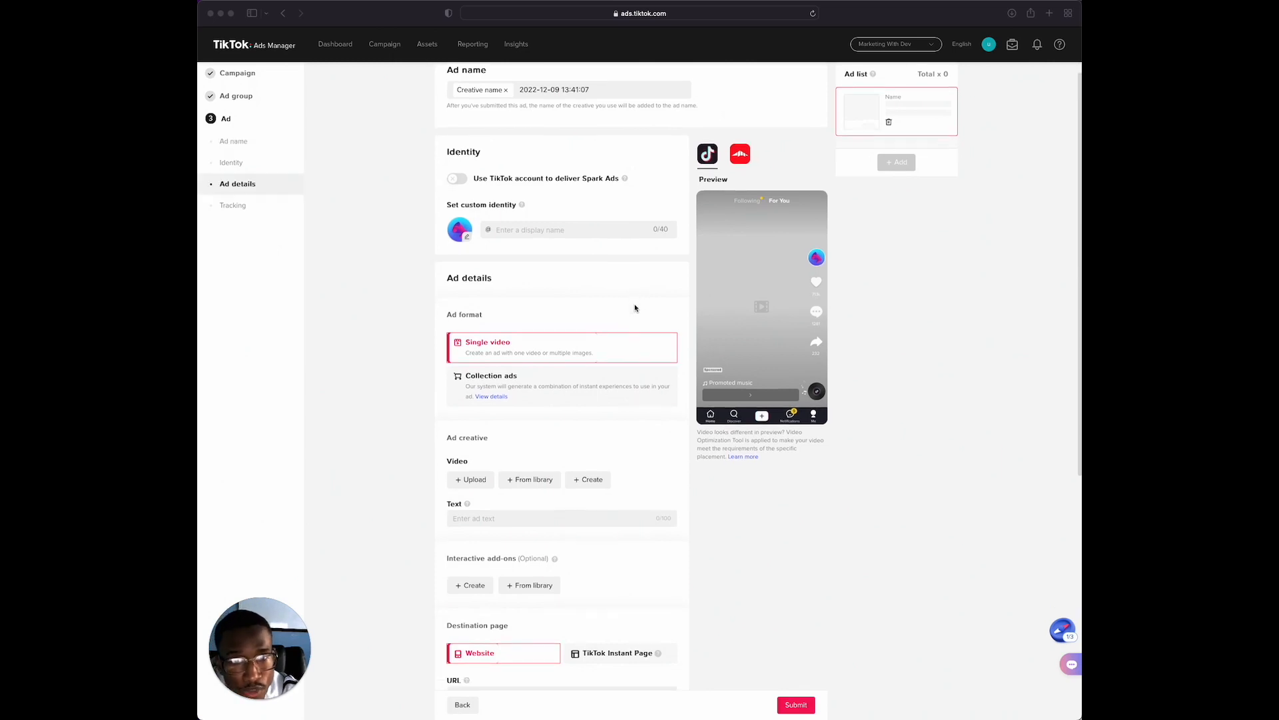
scroll(635, 307, up, 1)
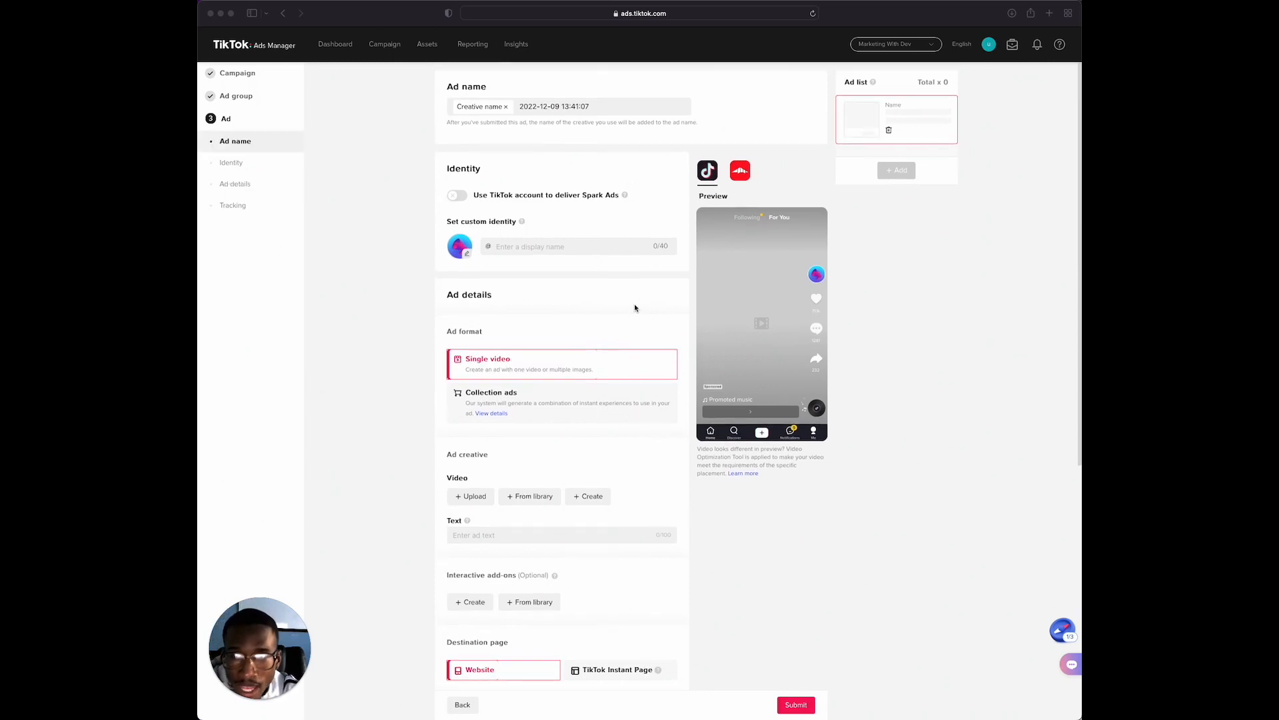
scroll(635, 308, down, 1)
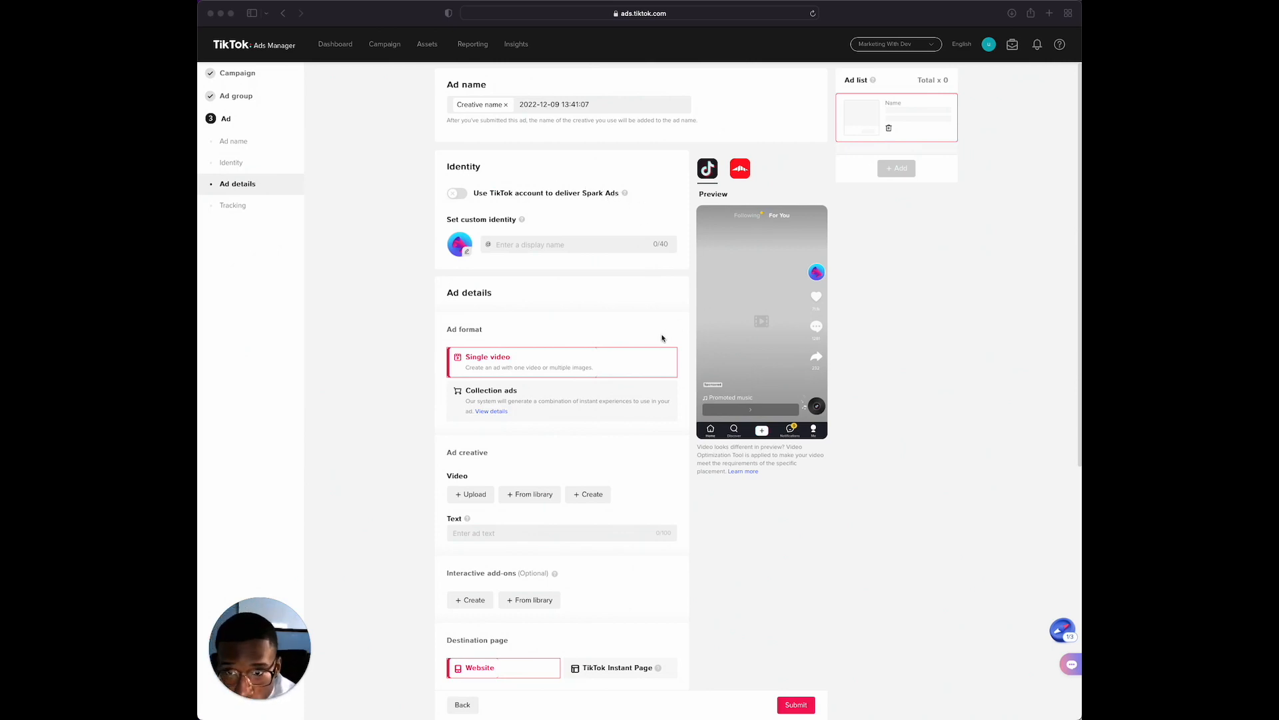
click(517, 245)
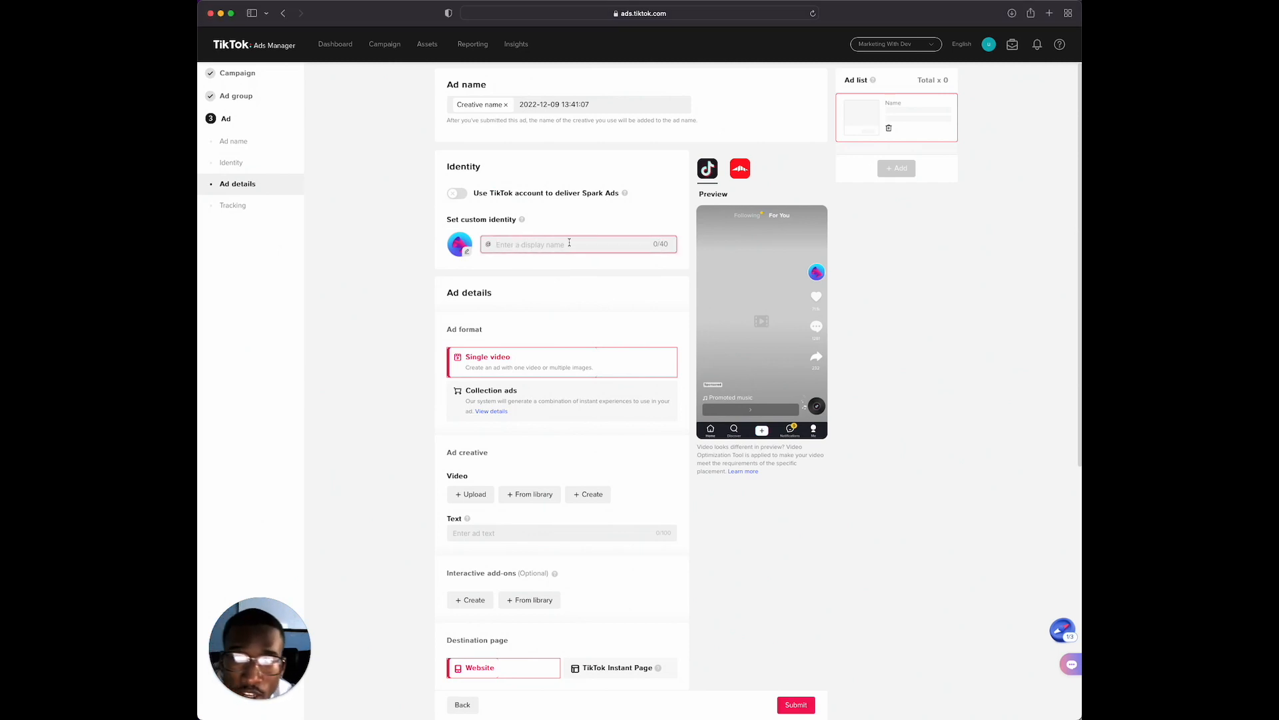
click(463, 250)
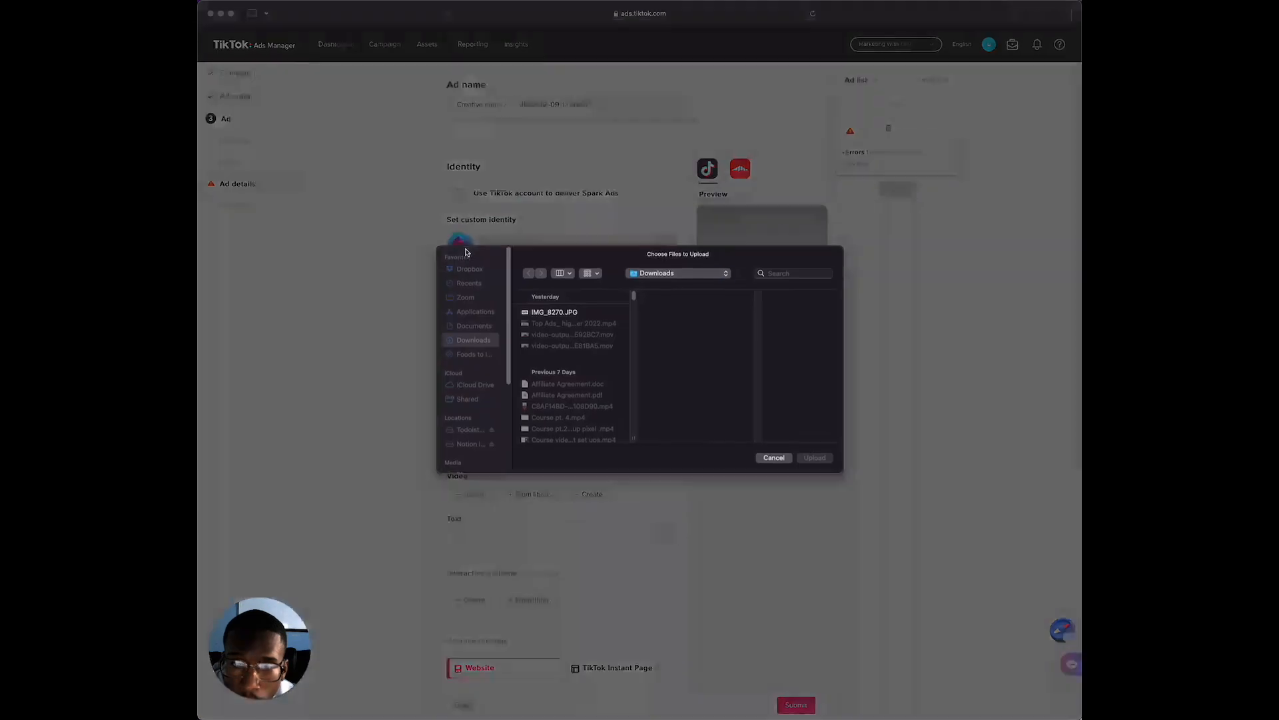
click(773, 459)
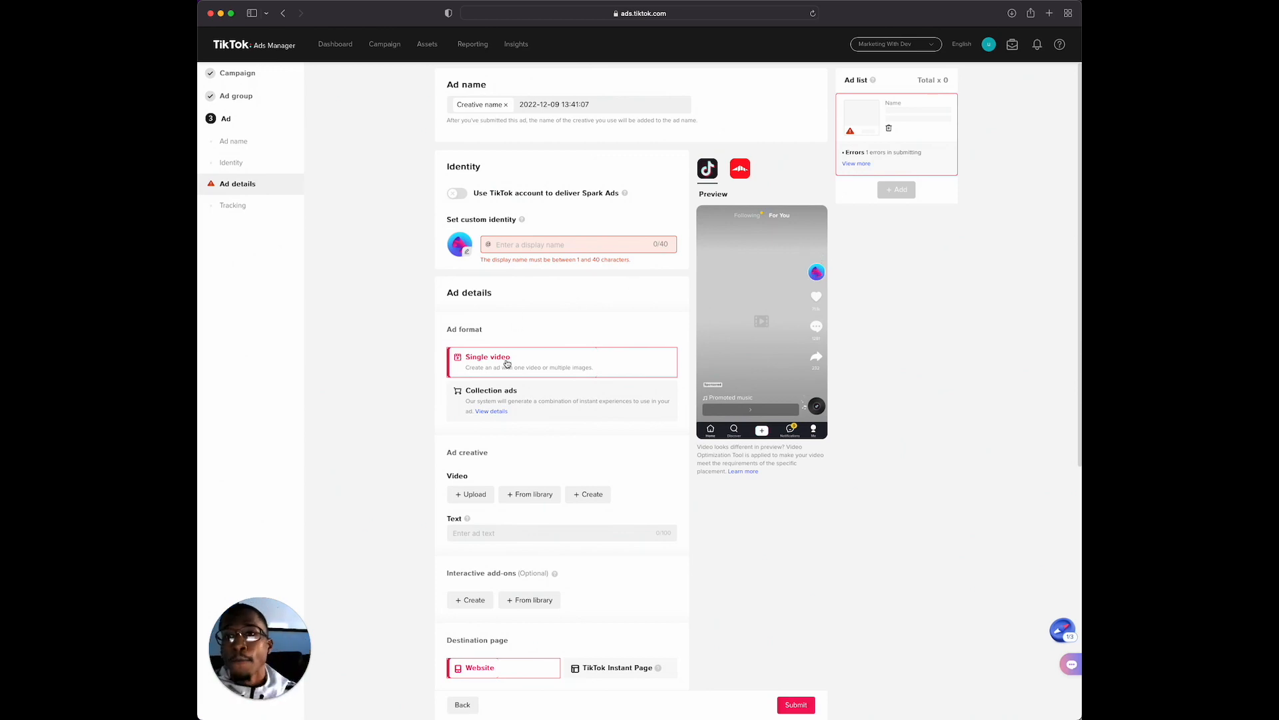
Set the ad's custom identity display name to "marketingwithdev"
scroll(508, 365, down, 1)
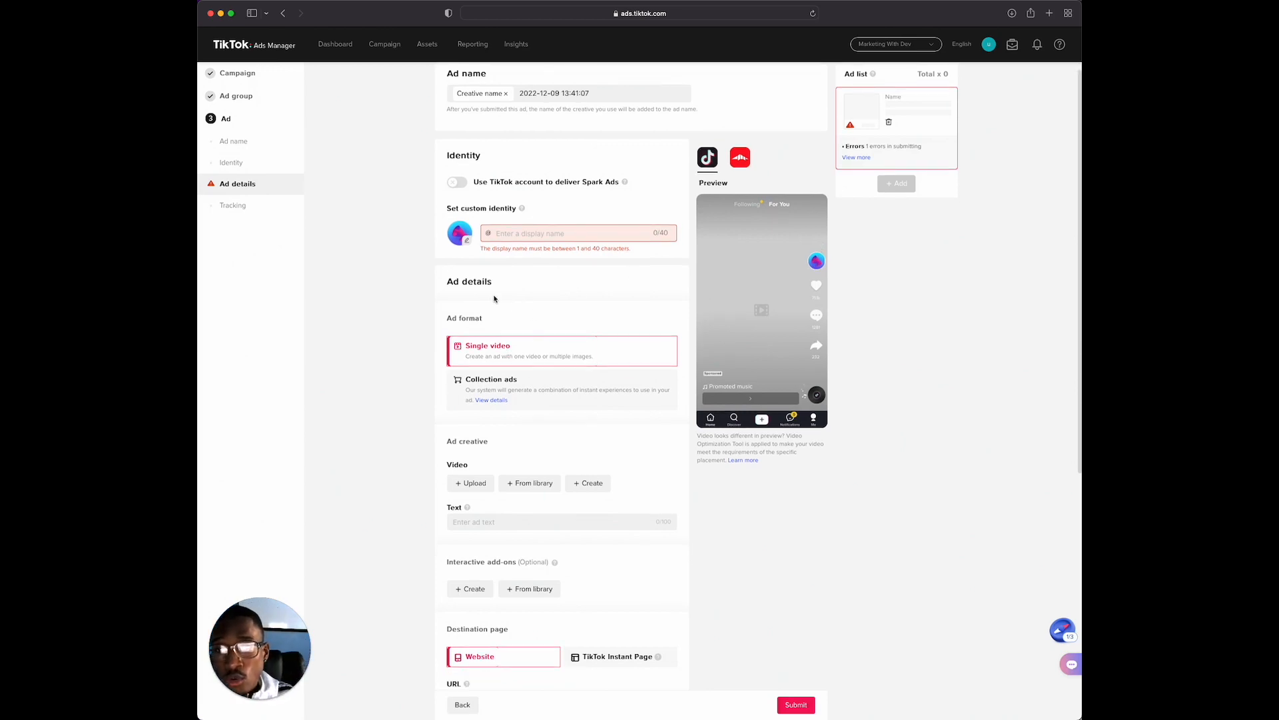
click(501, 231)
text(marketingwithdev)
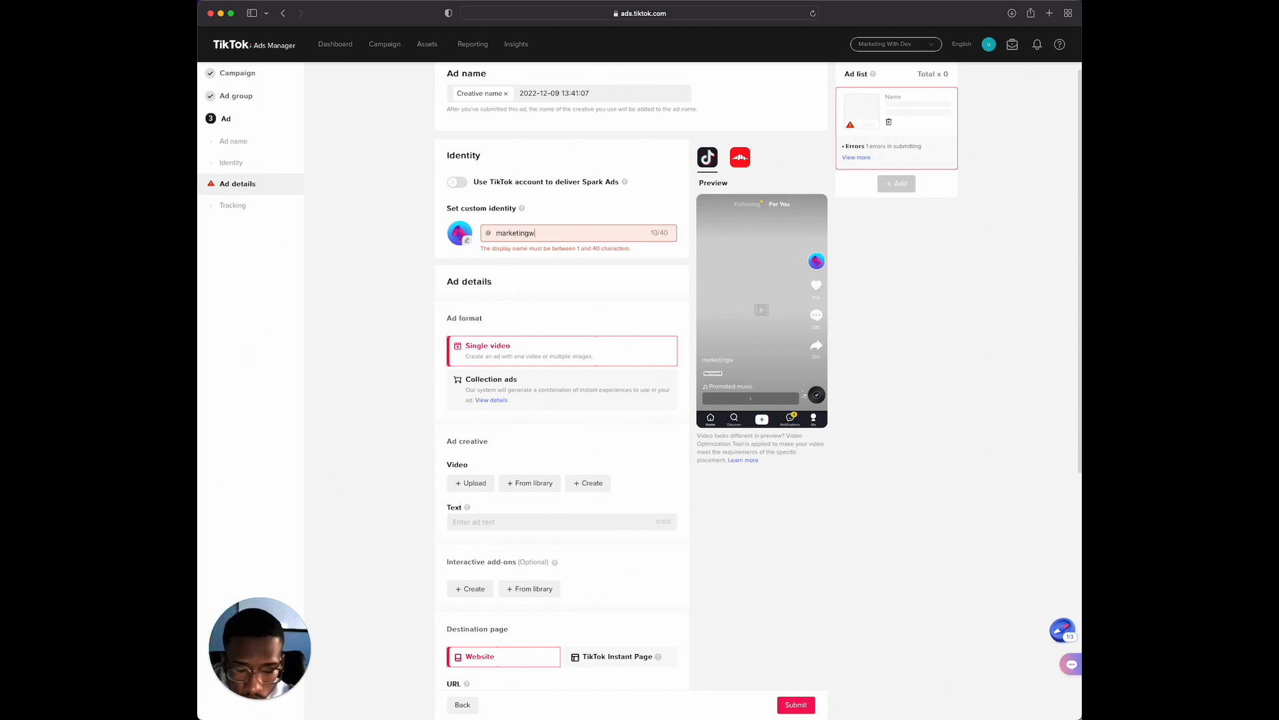
click(559, 256)
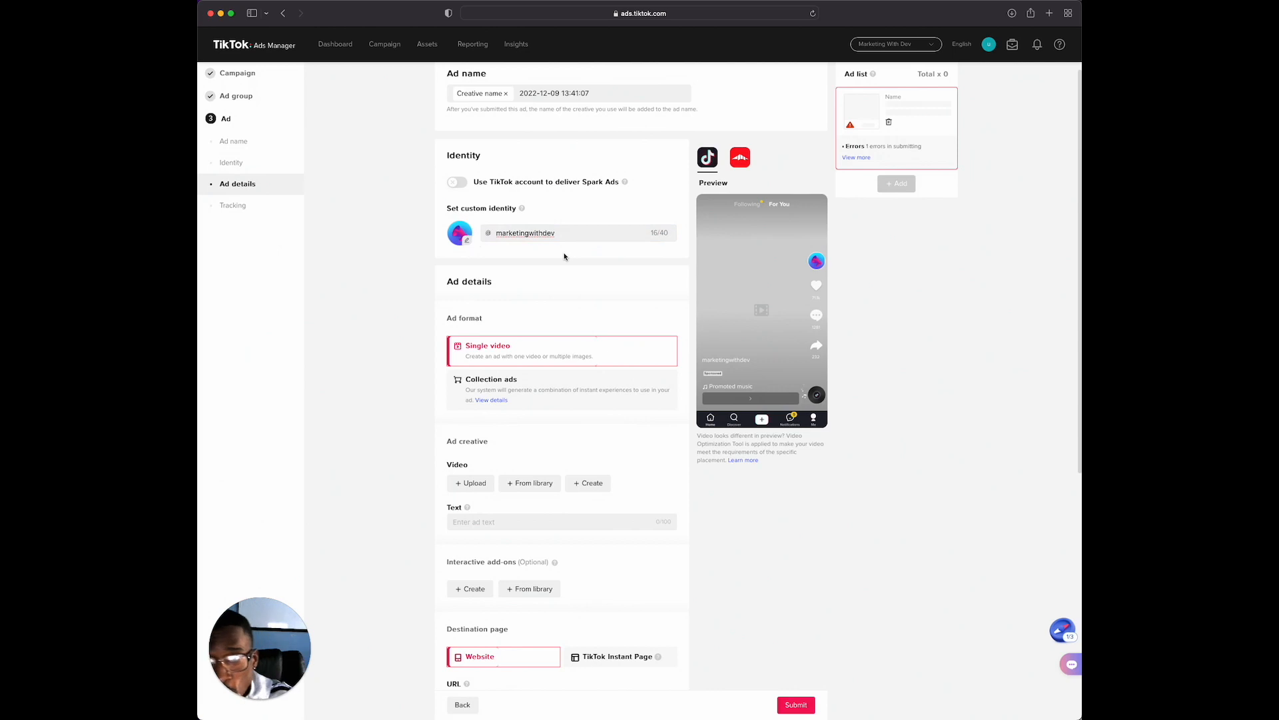
Add the "Stop doing this with your ads" video as the creative of the single video ad
scroll(566, 257, down, 1)
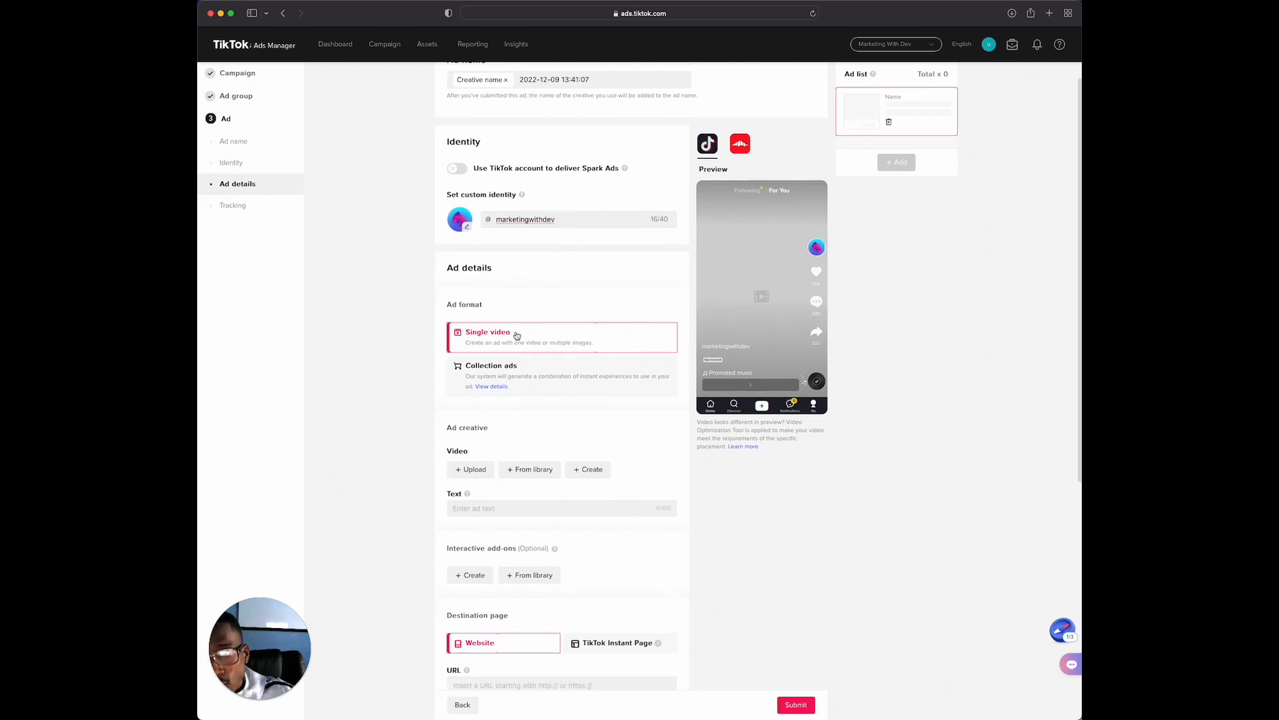
scroll(513, 339, down, 1)
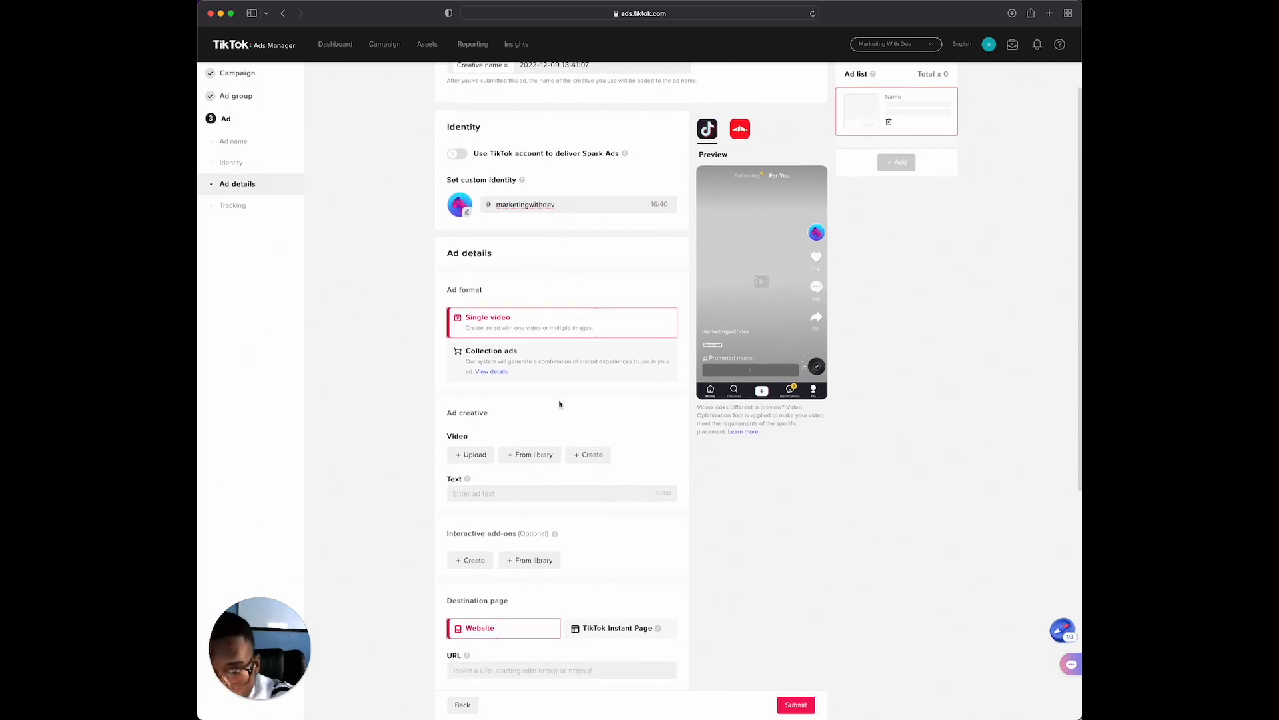
scroll(541, 432, down, 2)
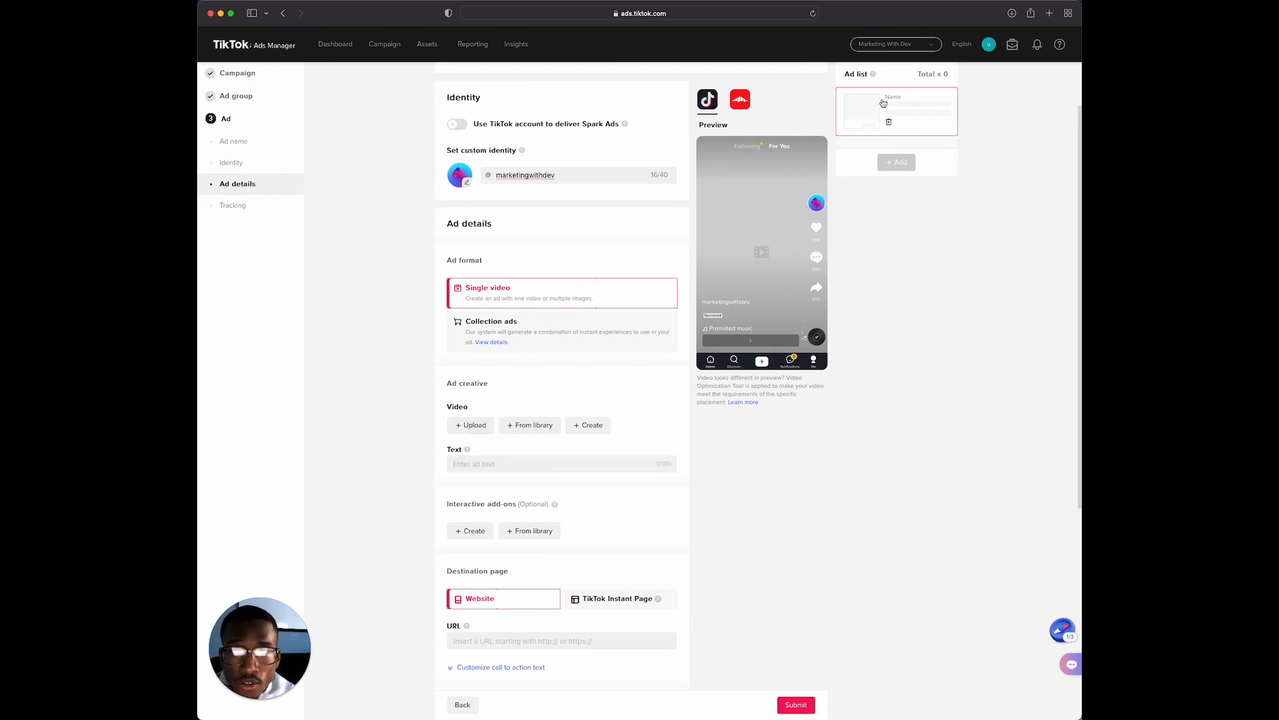
scroll(885, 140, up, 1)
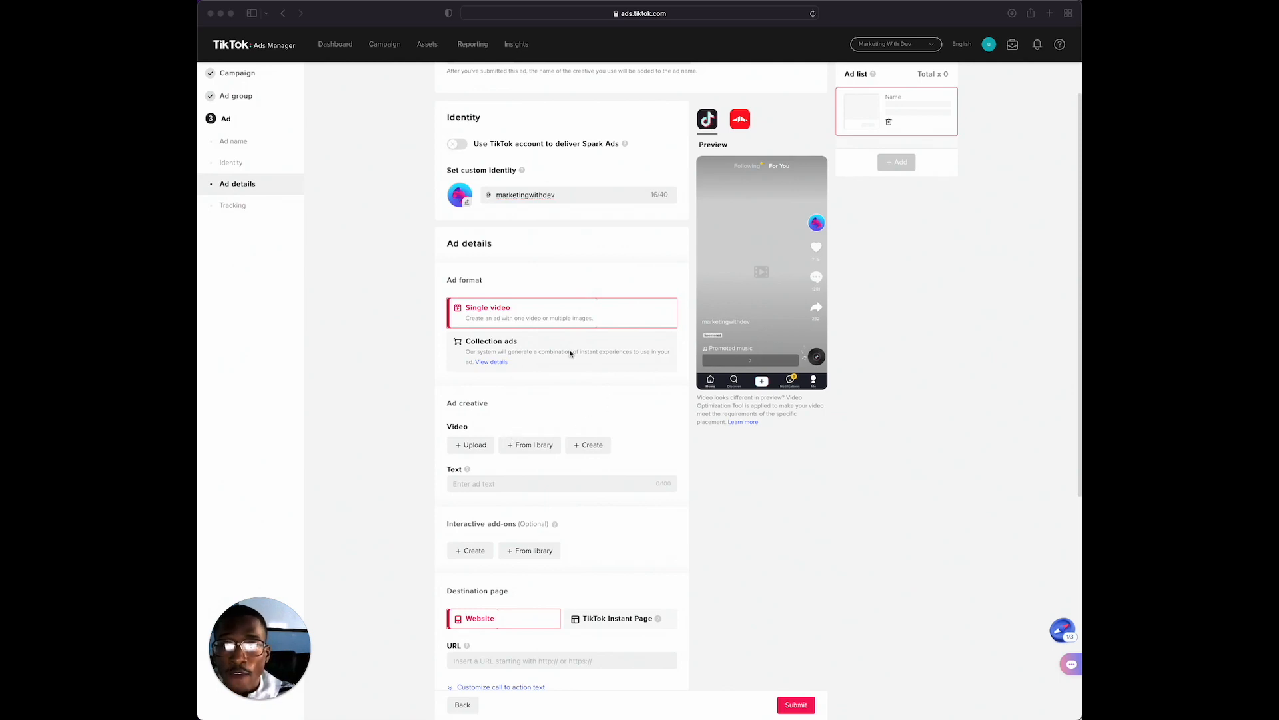
scroll(570, 355, up, 1)
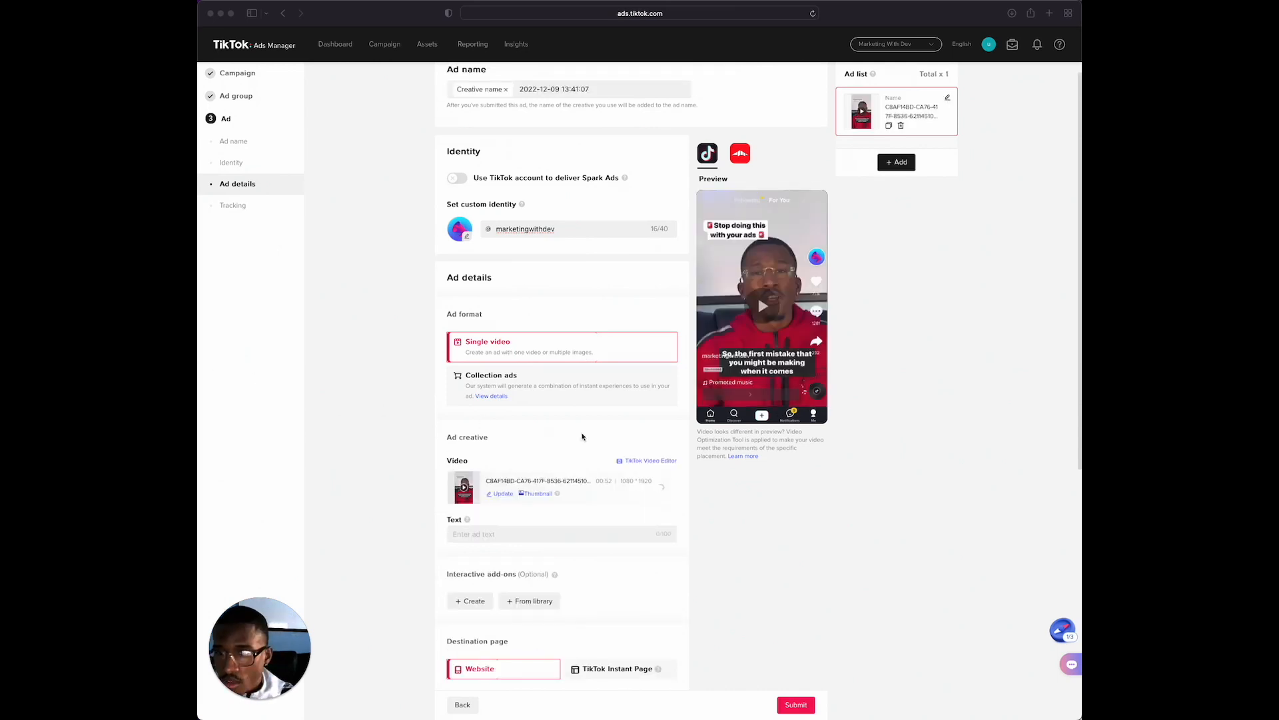
Review the ad's identity, format, creative, text, interactive add-ons, destination page and tracking settings
scroll(581, 434, up, 1)
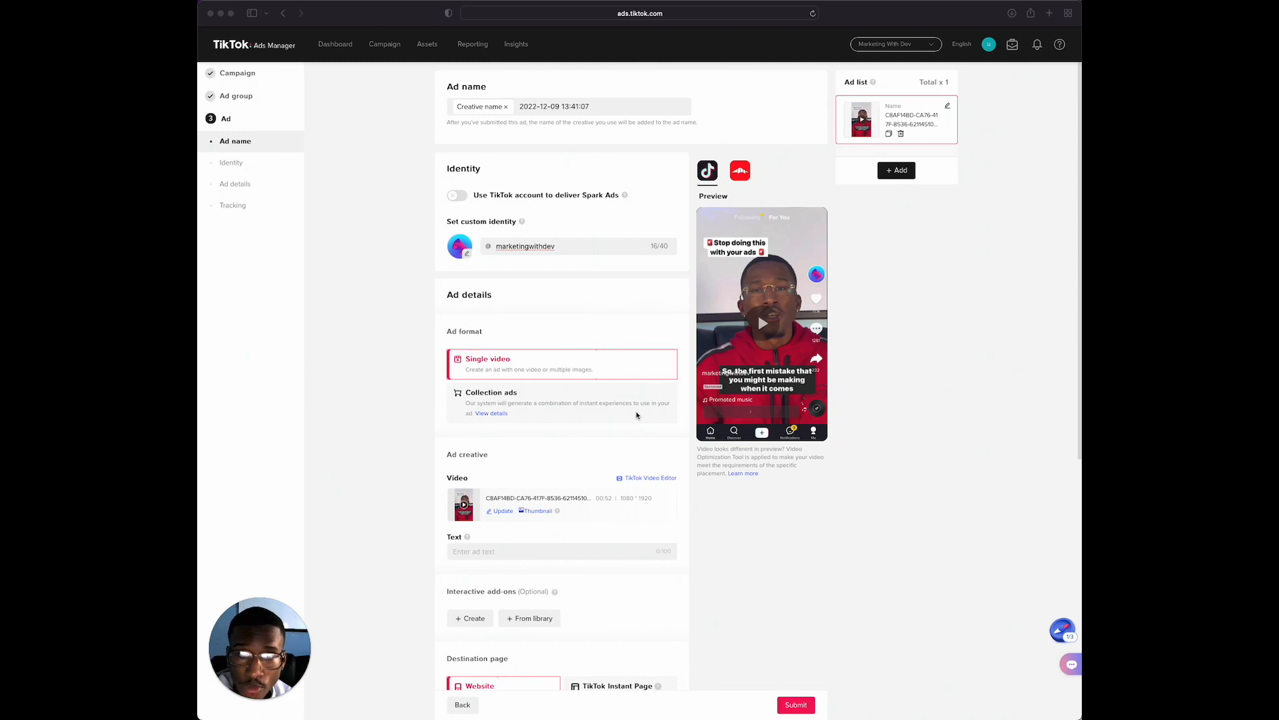
scroll(626, 394, down, 1)
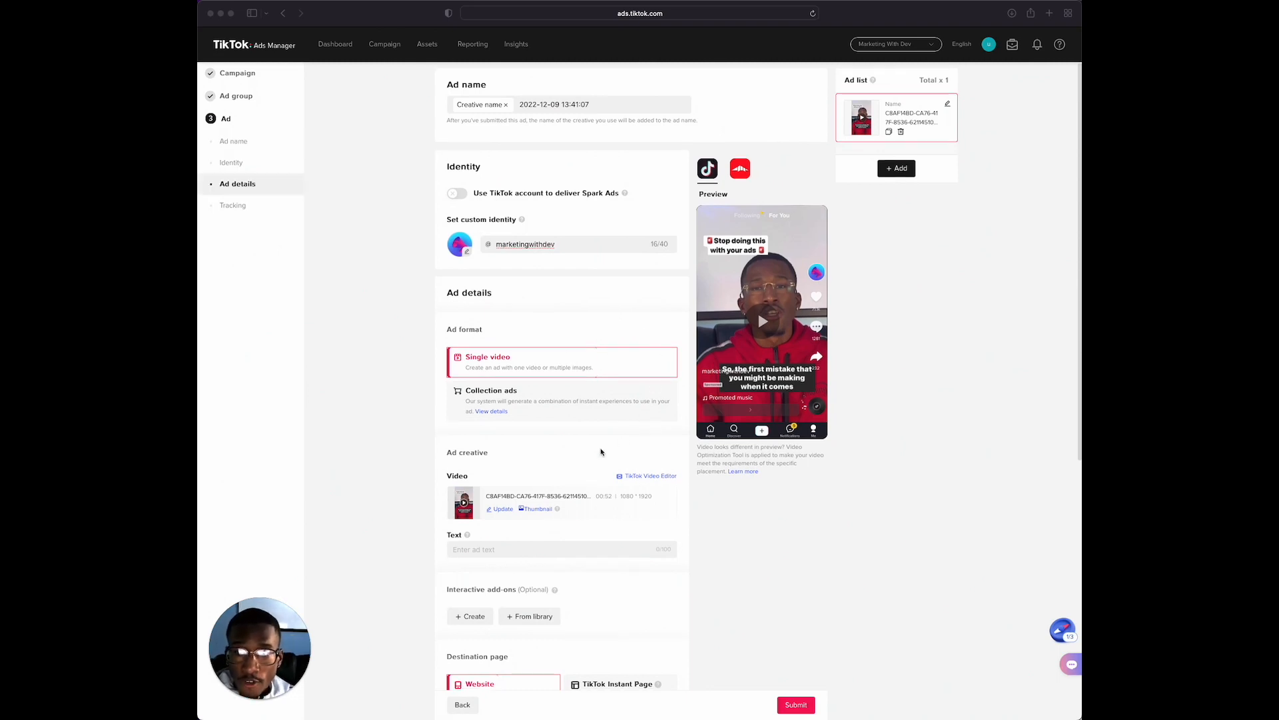
scroll(501, 522, down, 3)
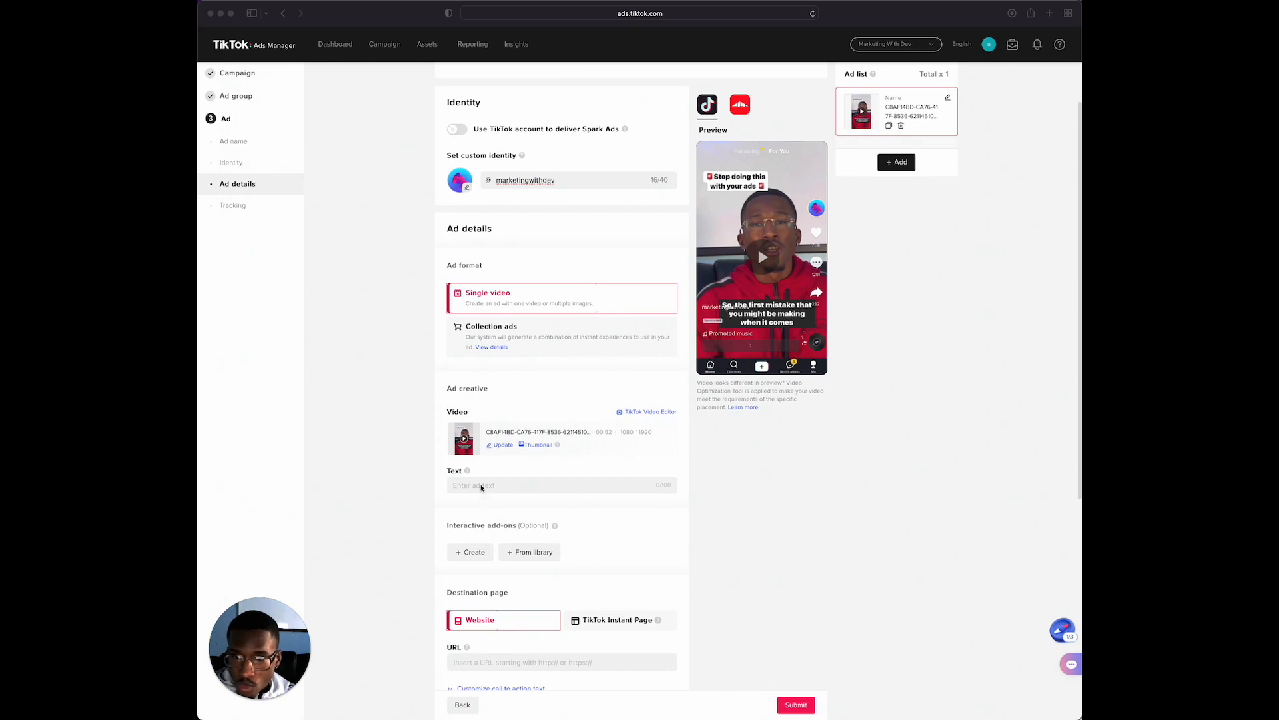
click(475, 486)
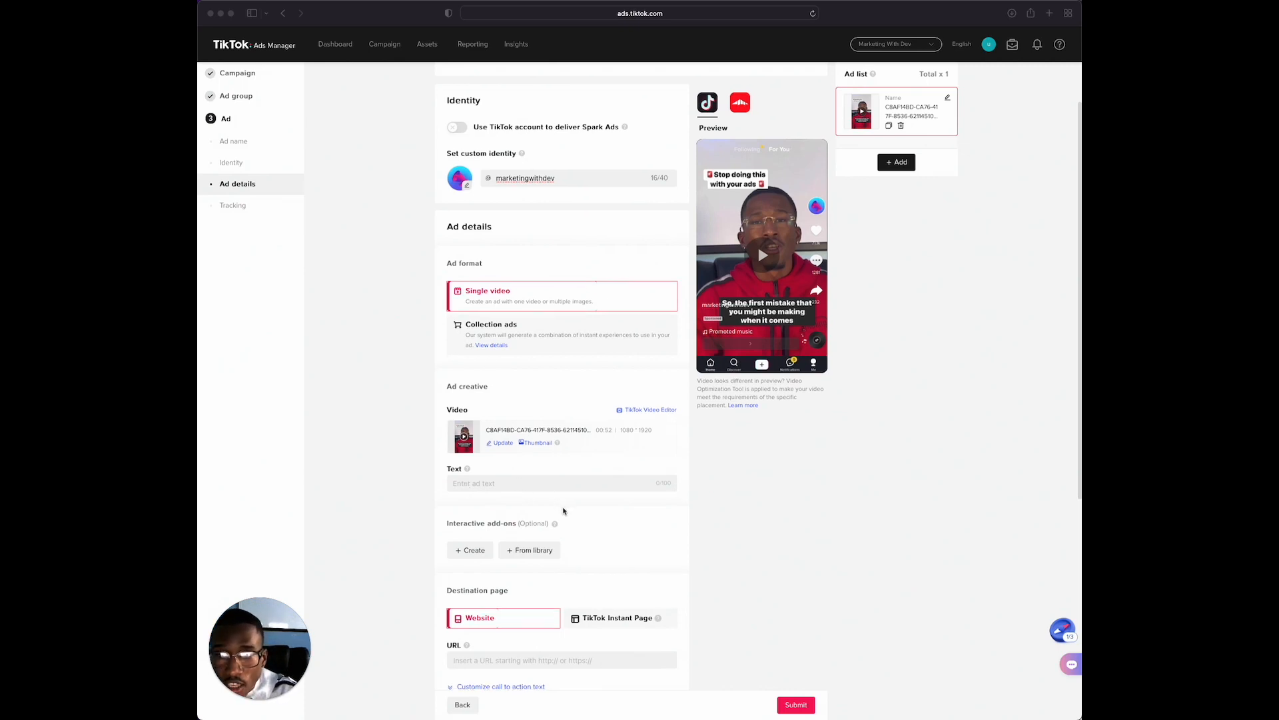
scroll(563, 511, down, 3)
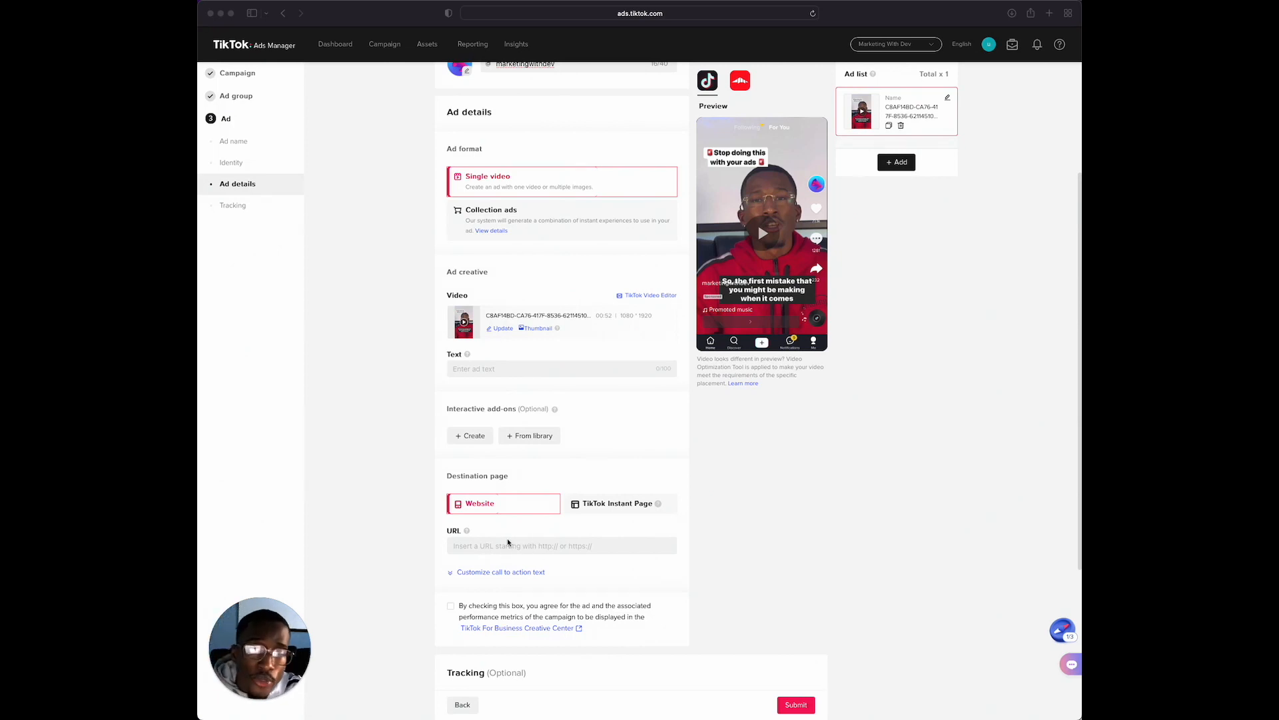
scroll(500, 547, down, 1)
scroll(500, 547, down, 5)
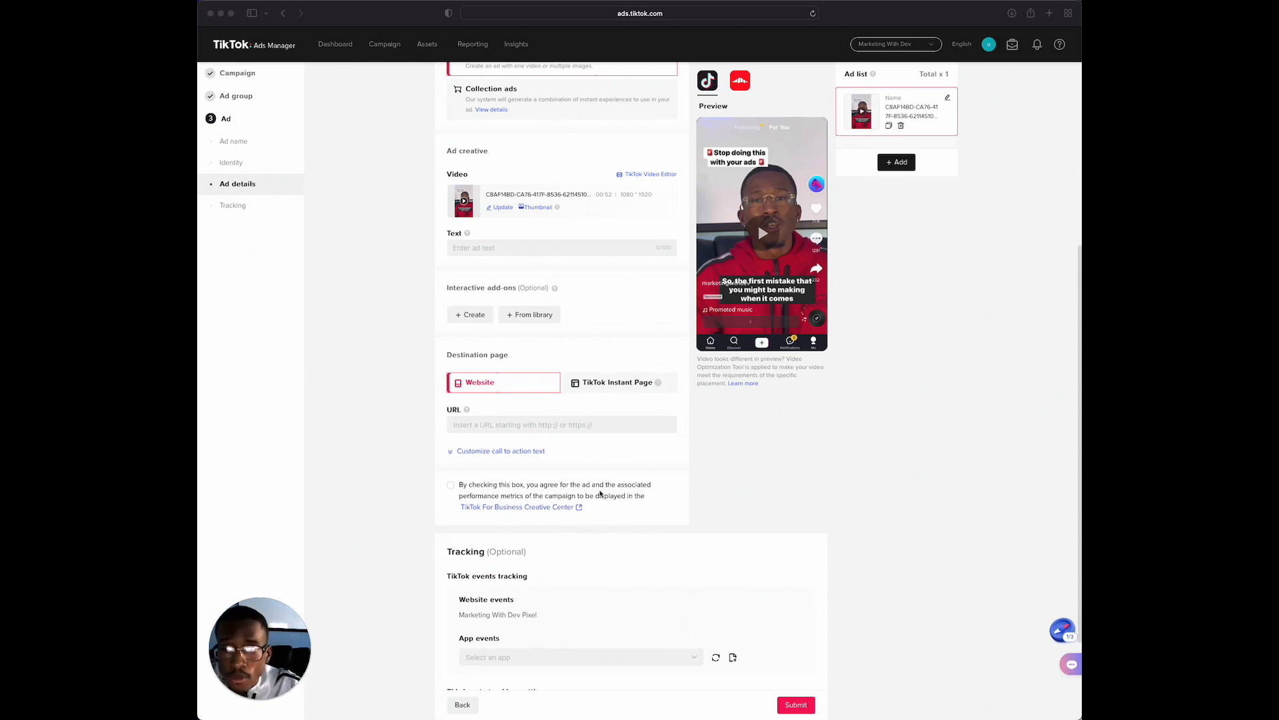
scroll(621, 468, down, 2)
scroll(621, 469, down, 3)
scroll(571, 424, down, 1)
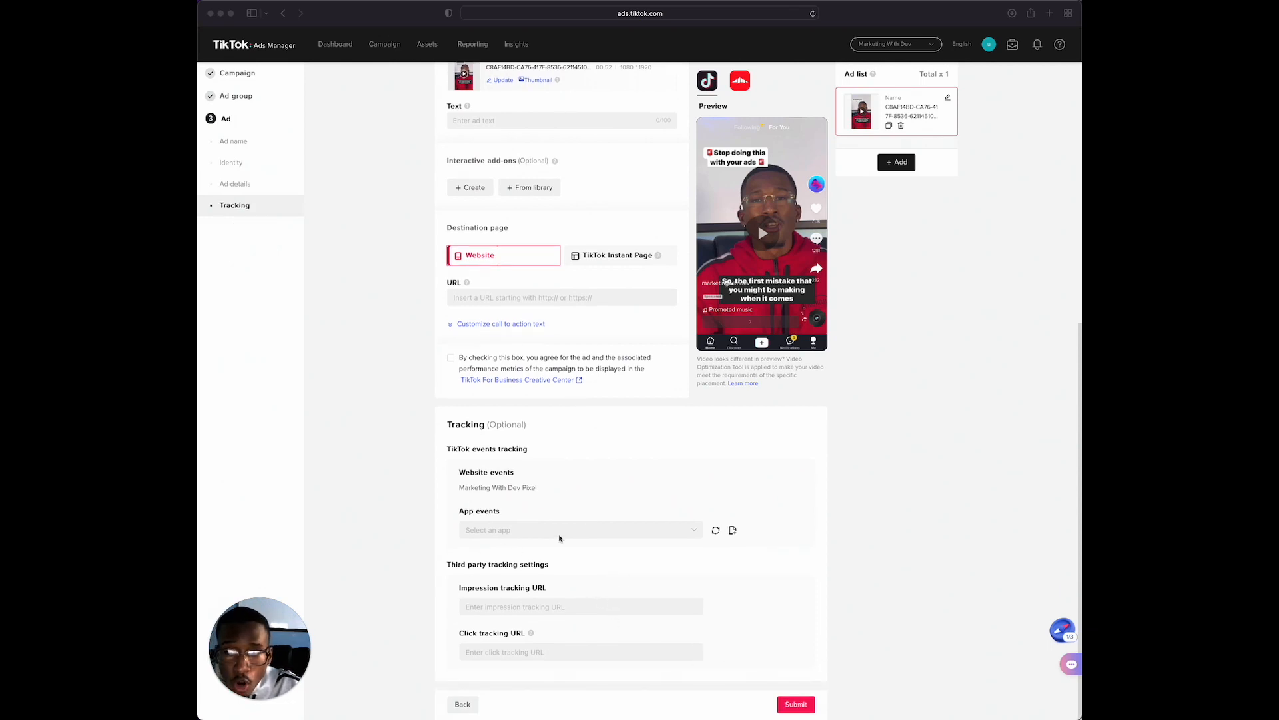
scroll(667, 554, up, 1)
scroll(669, 555, up, 10)
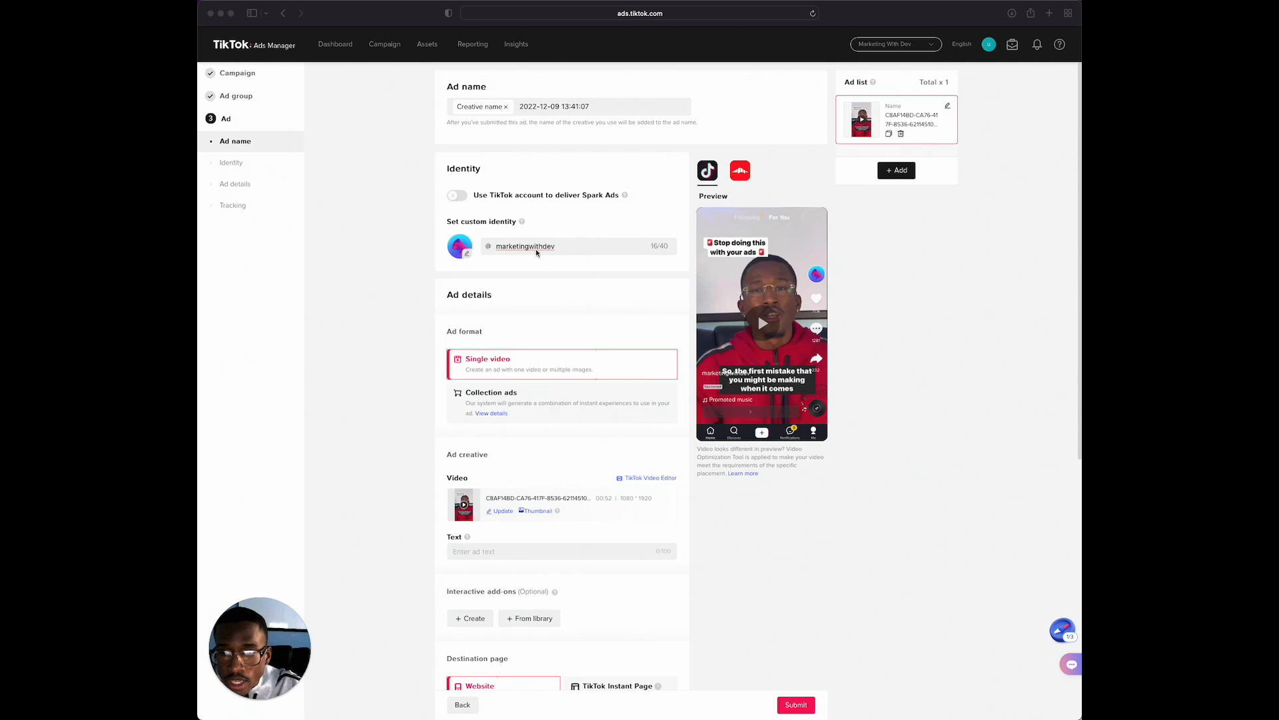
Enter the ad text "First 15 Registrants are free! Registeer for my tiktok ads workshop asap!"
click(503, 551)
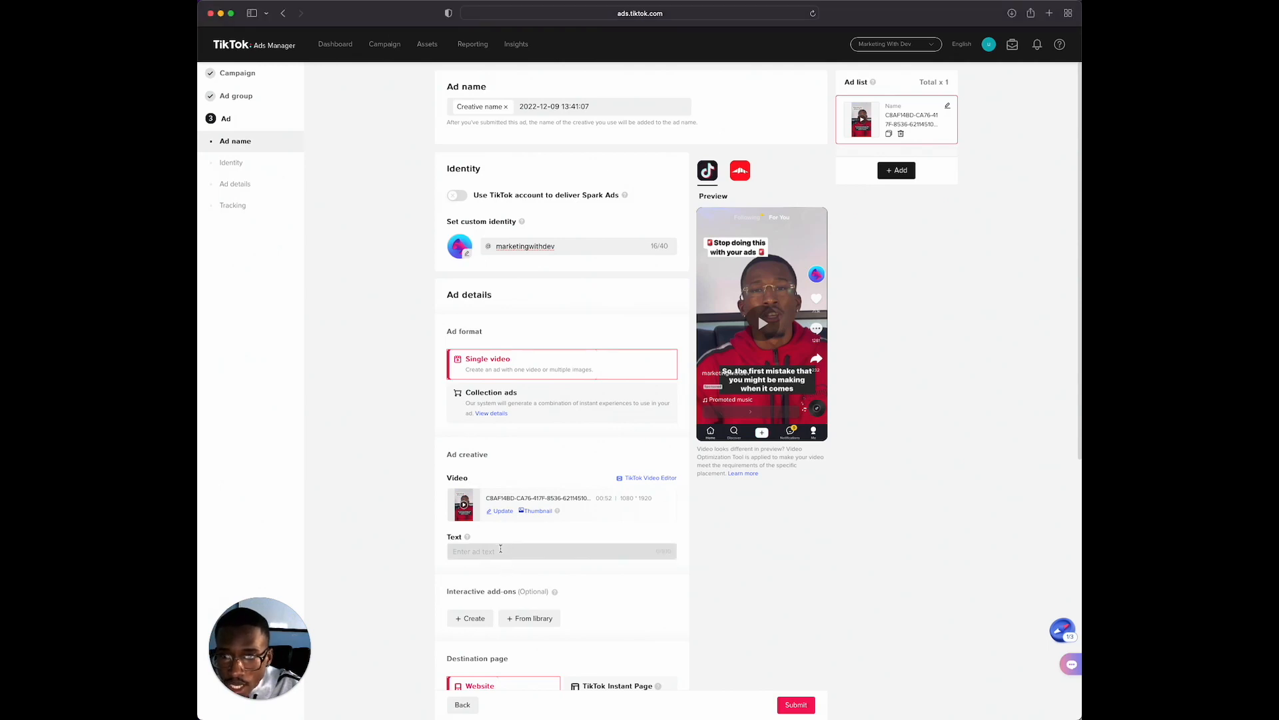
click(497, 550)
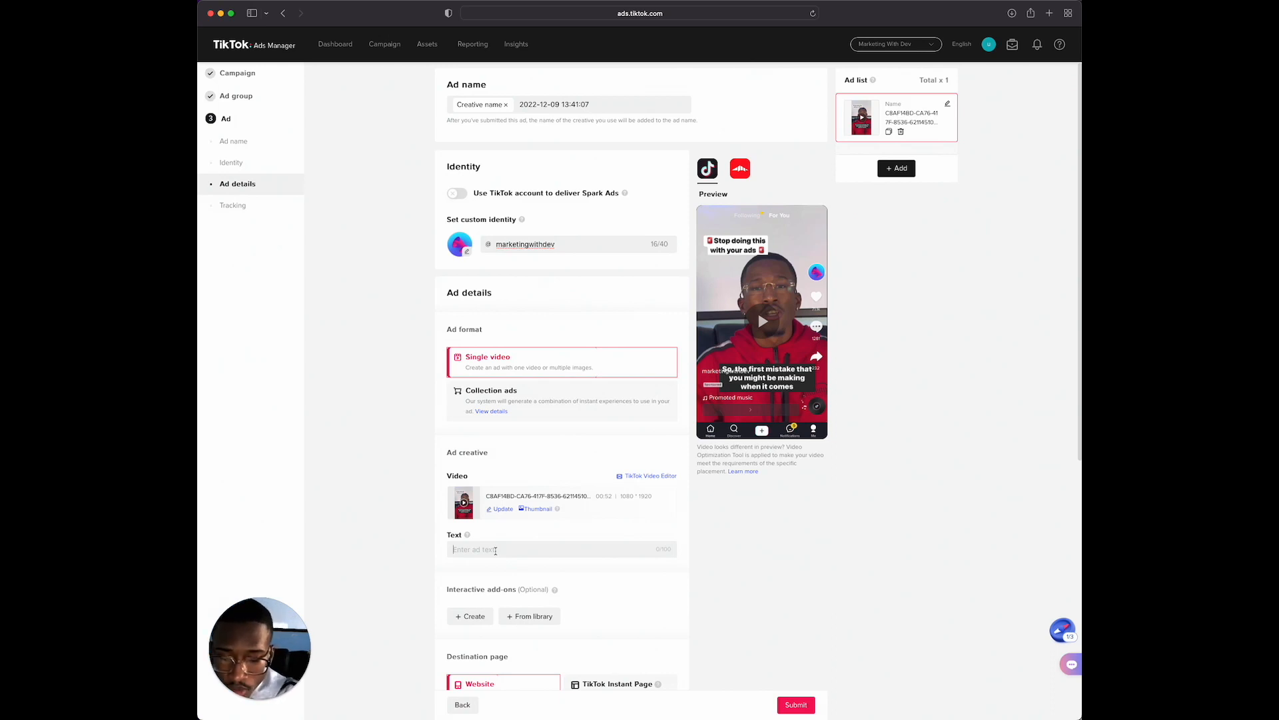
text(15 Registrants are)
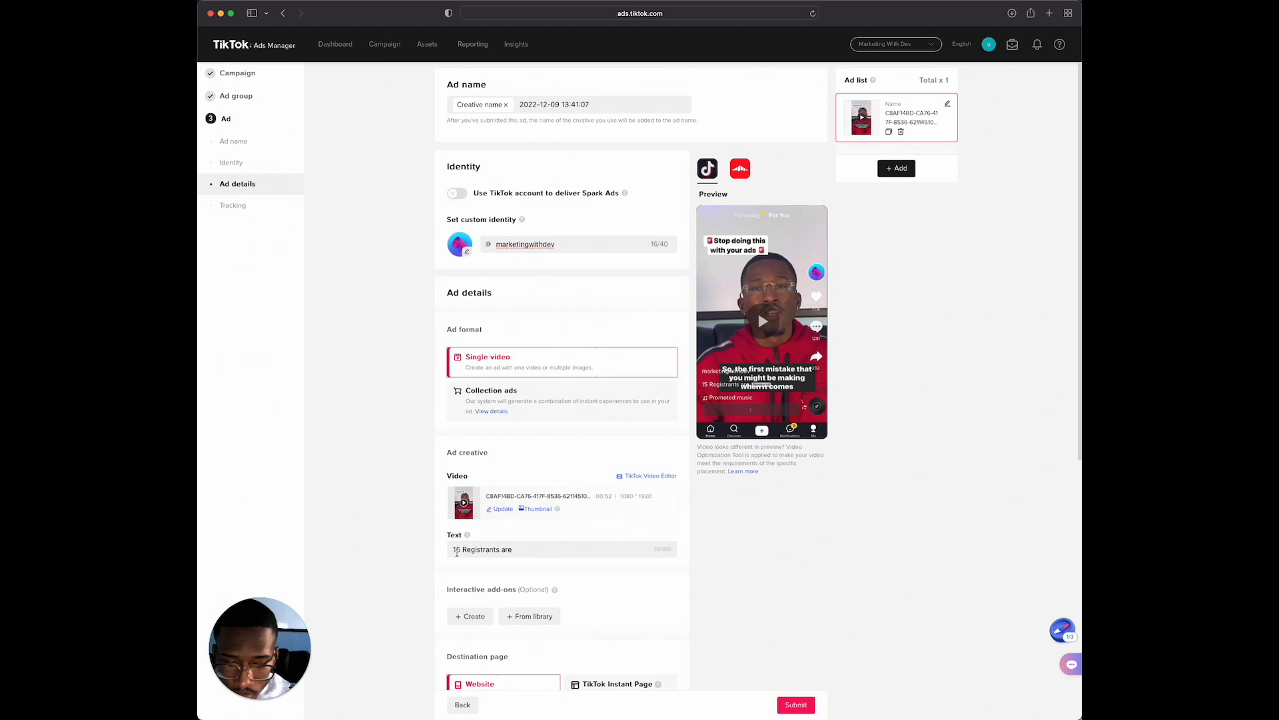
click(453, 550)
text(F)
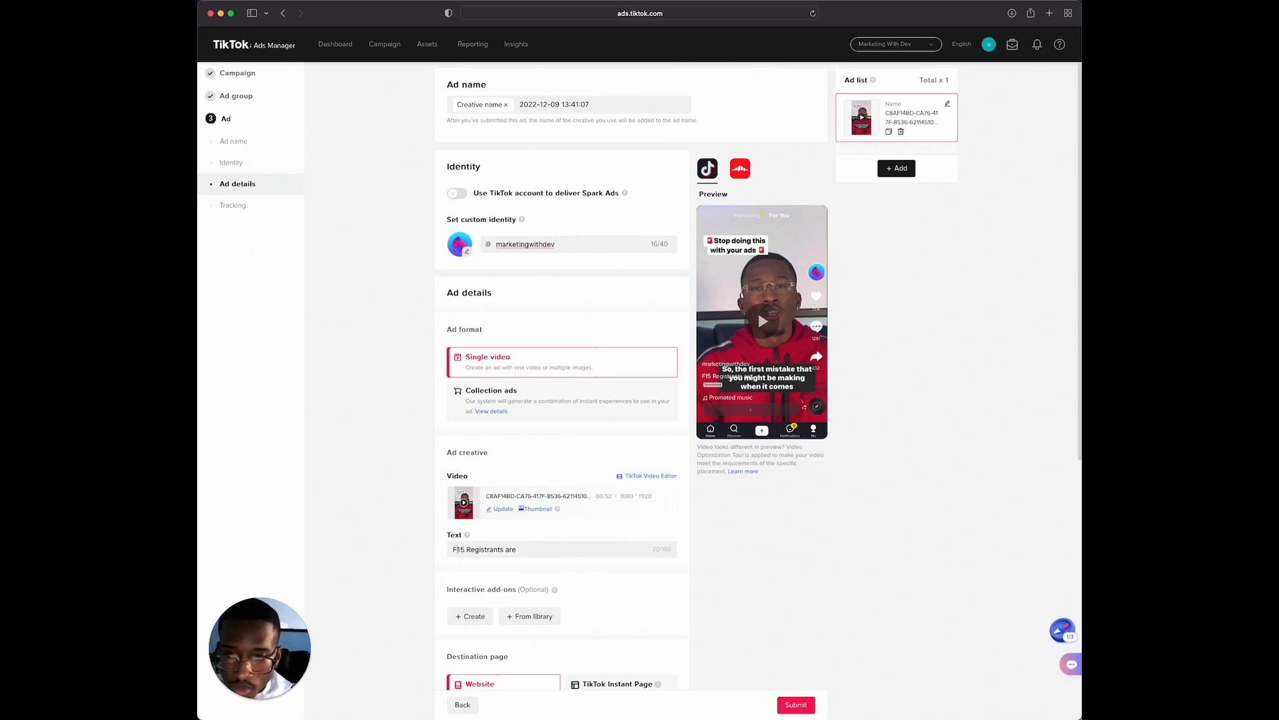
text(irst )
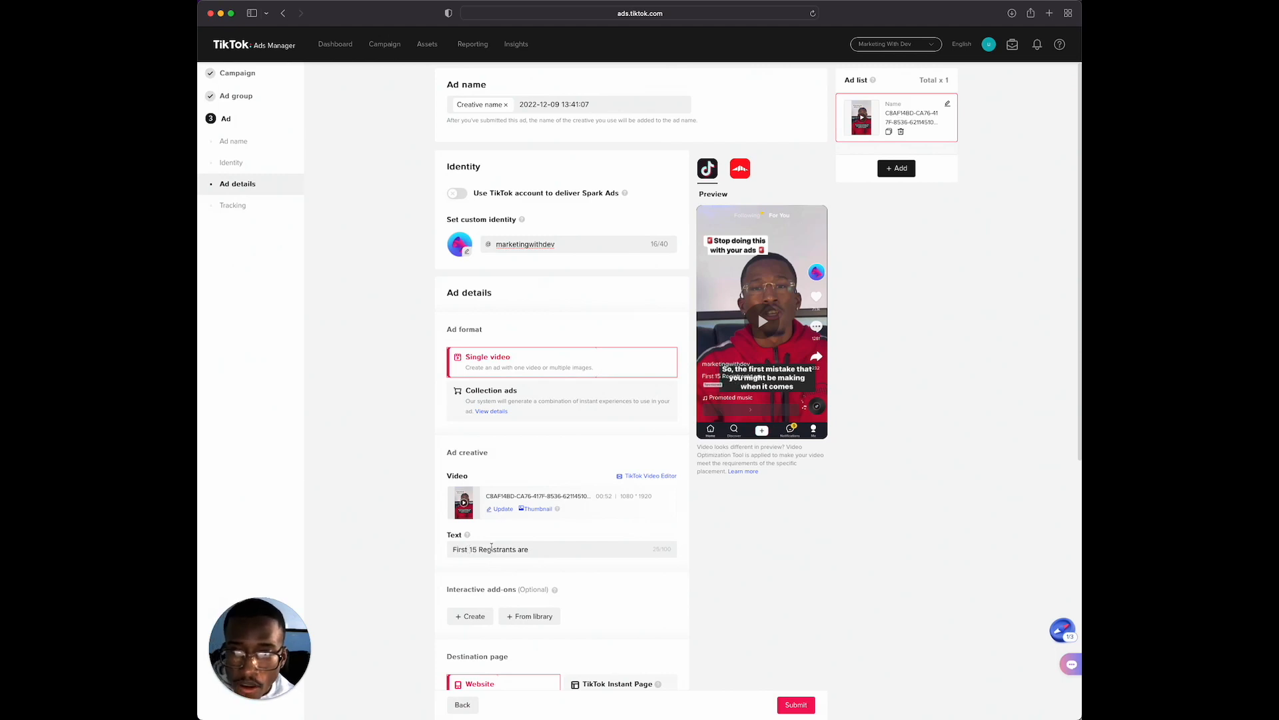
text(free )
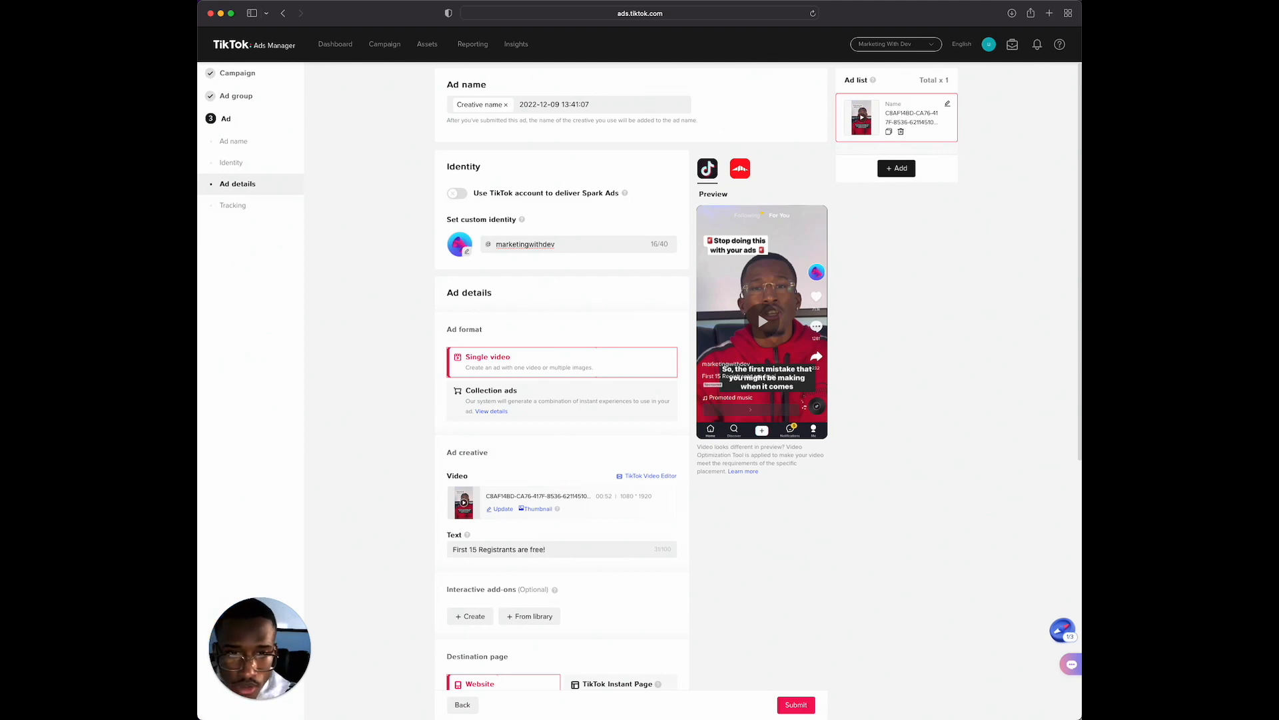
text(Regsu)
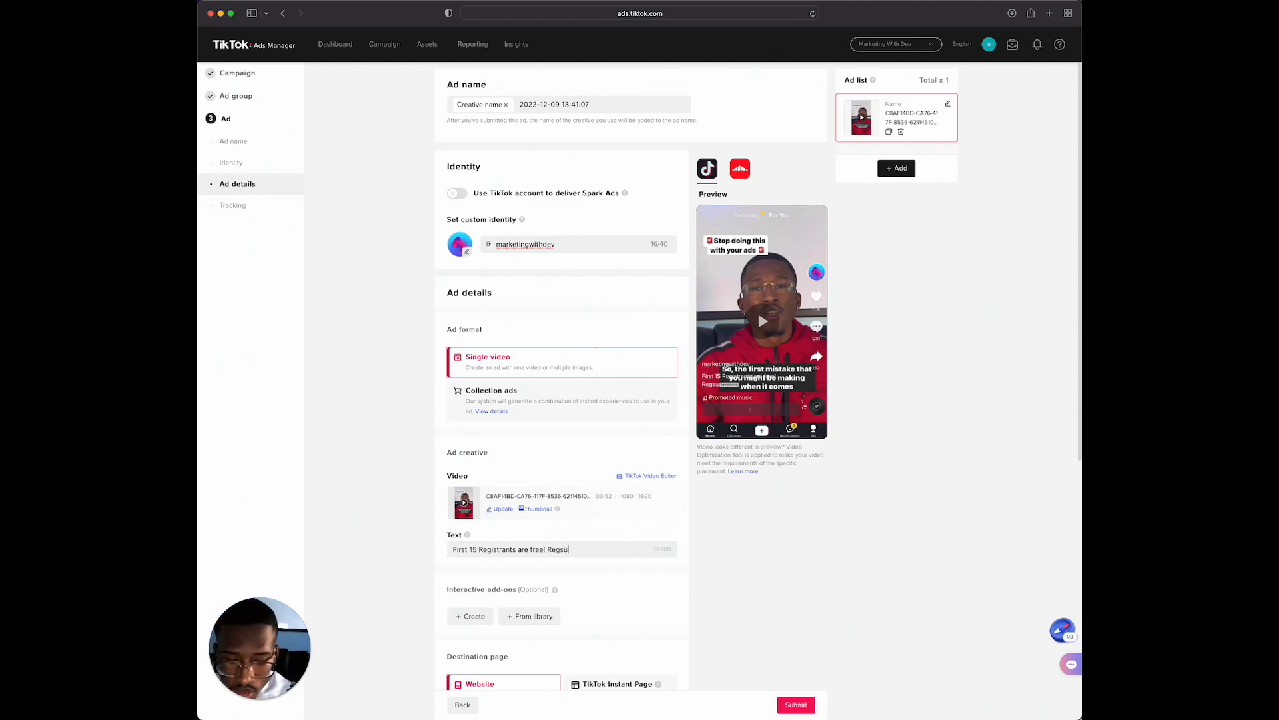
text(ster for my tiktok ads workshop asap!)
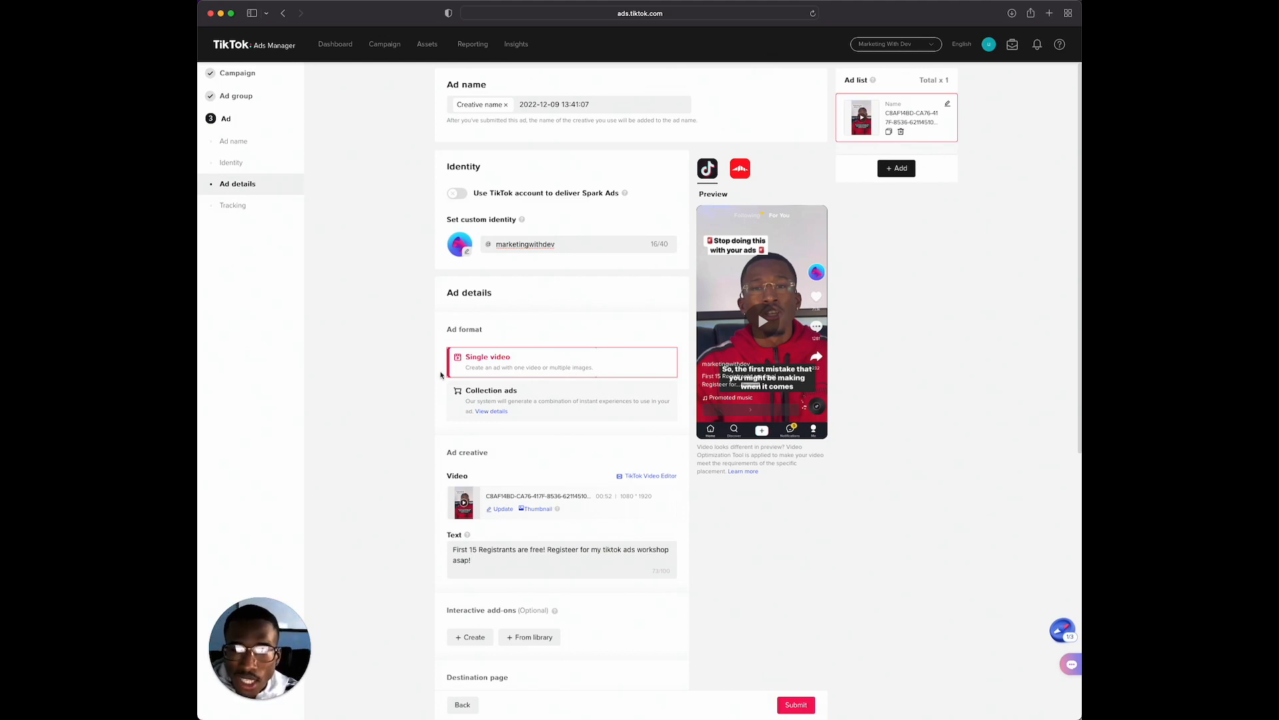
scroll(518, 454, down, 1)
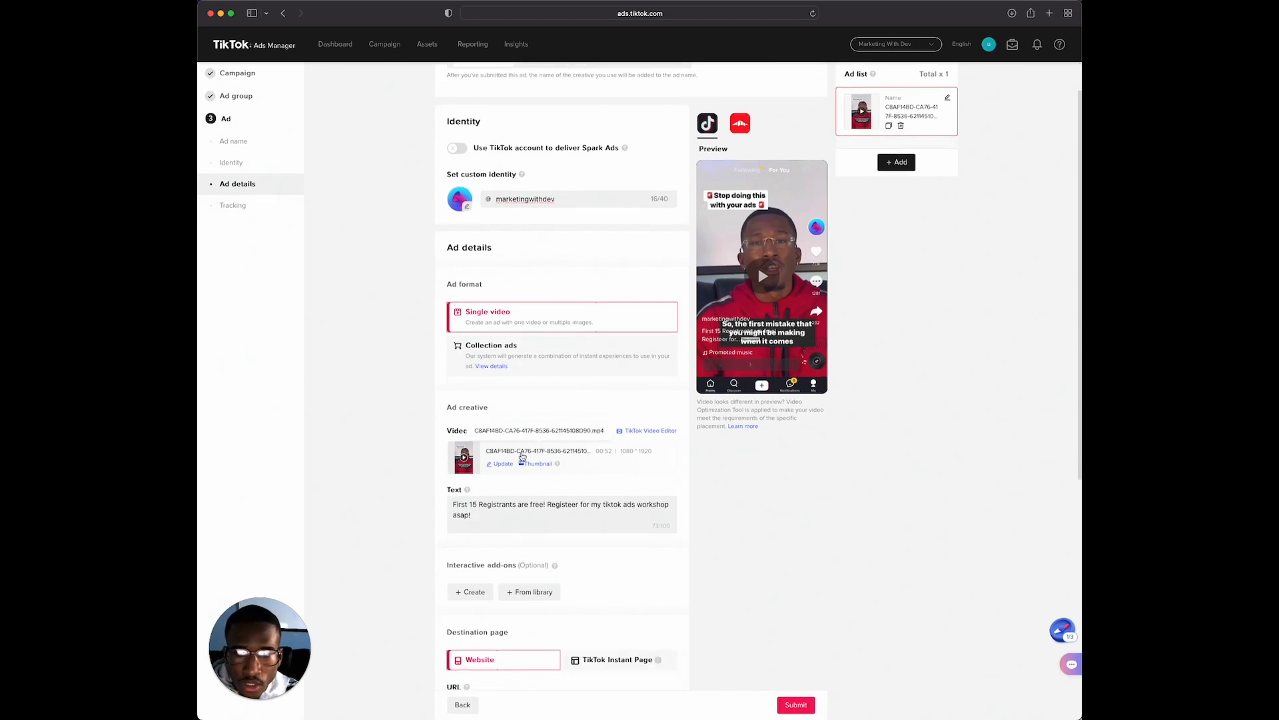
scroll(523, 457, down, 3)
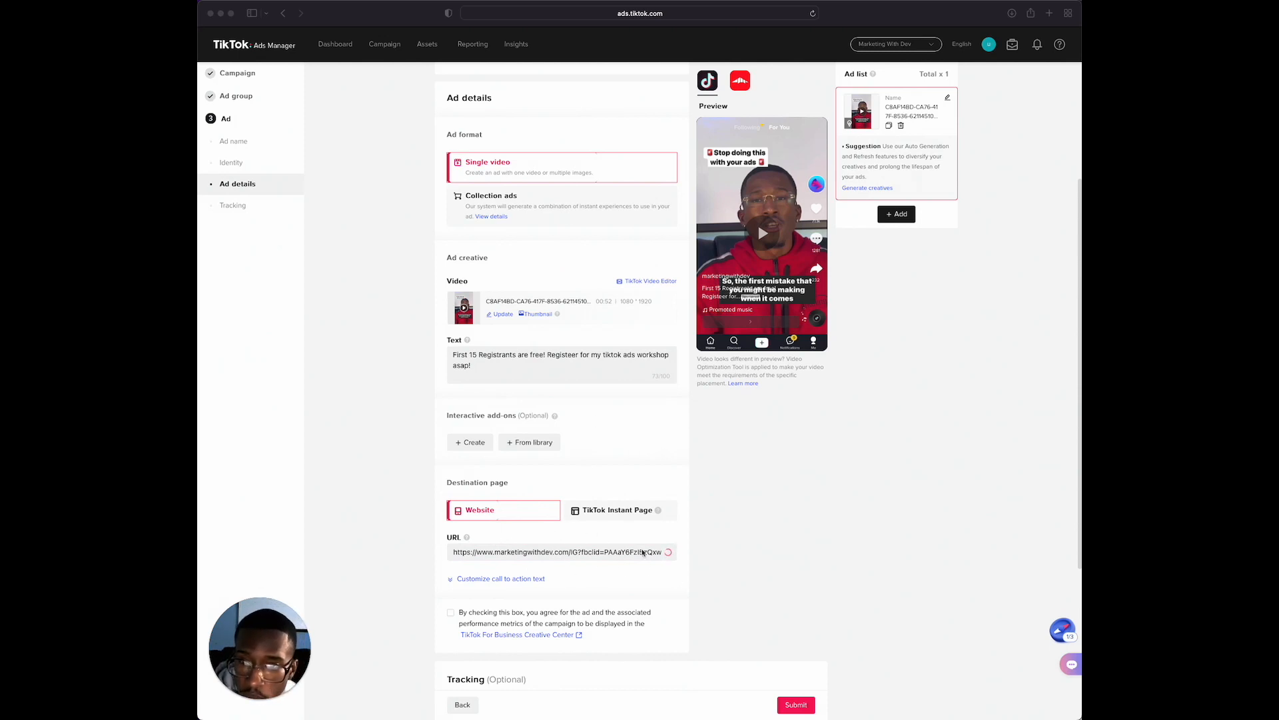
scroll(563, 511, down, 1)
scroll(563, 511, down, 5)
Duplicate the ad in the ad list and check the copy's creative, text, destination page and tracking settings
scroll(563, 511, up, 10)
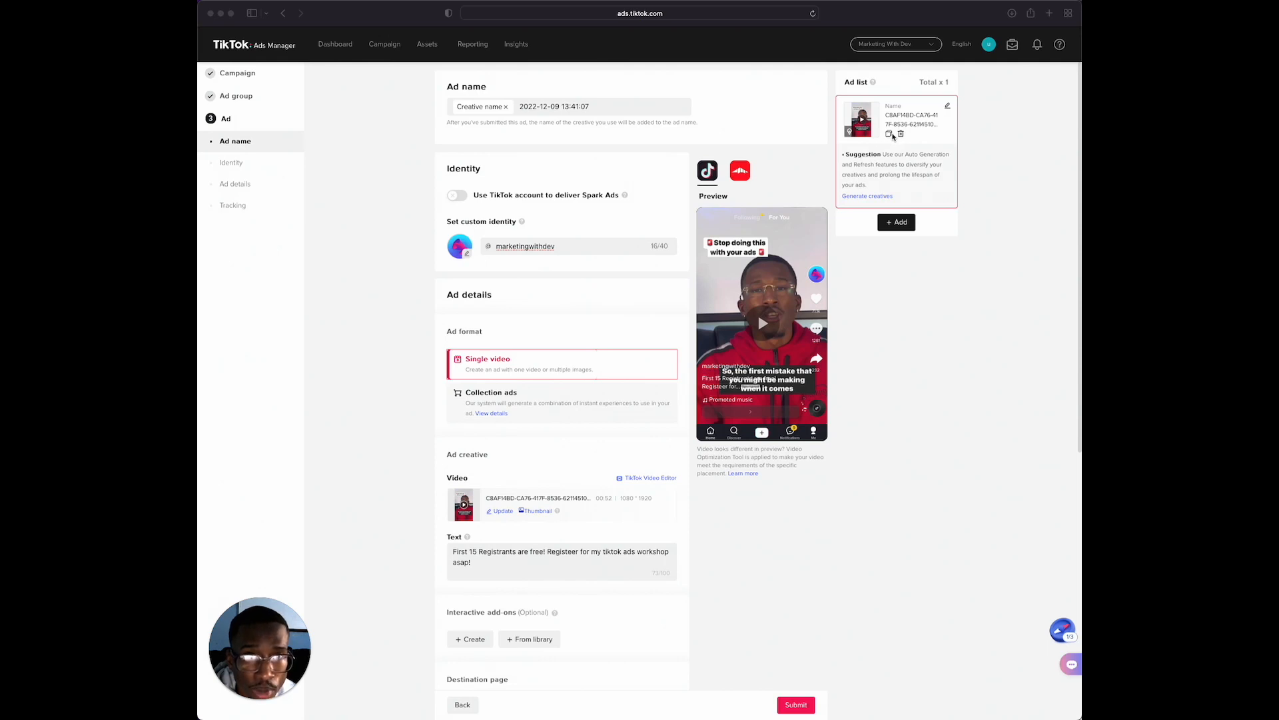
click(889, 135)
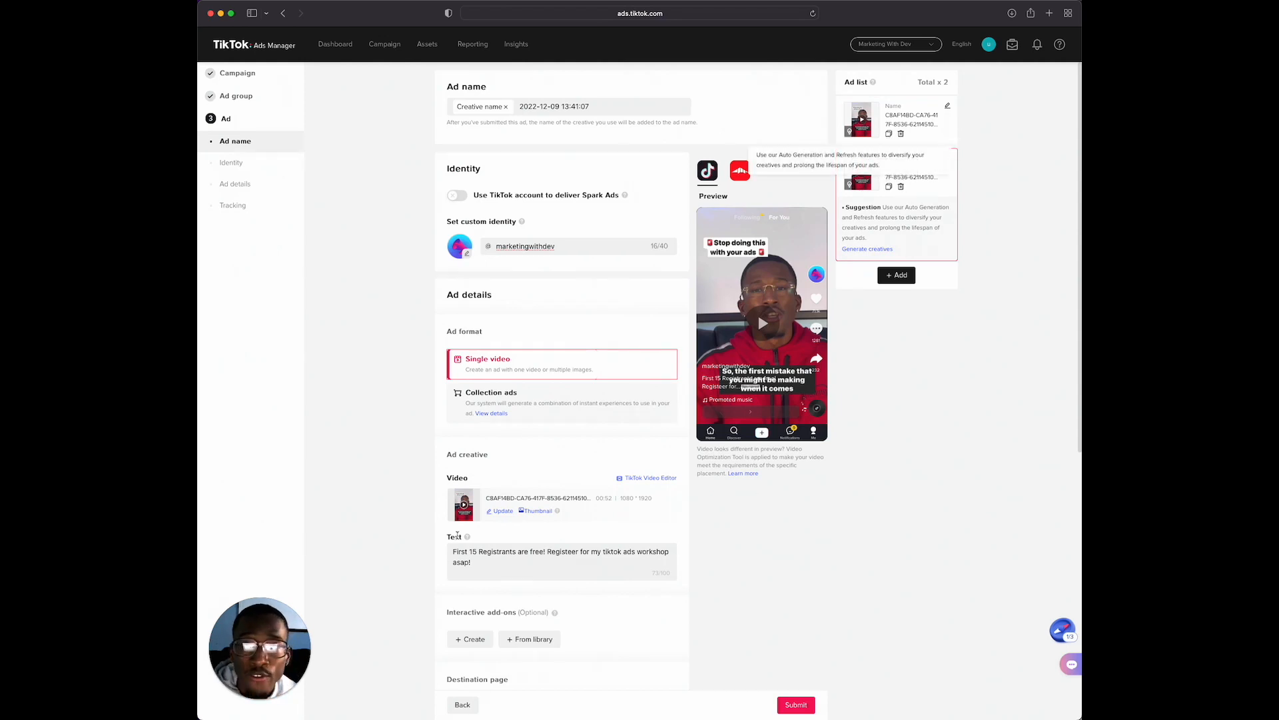
scroll(599, 496, down, 1)
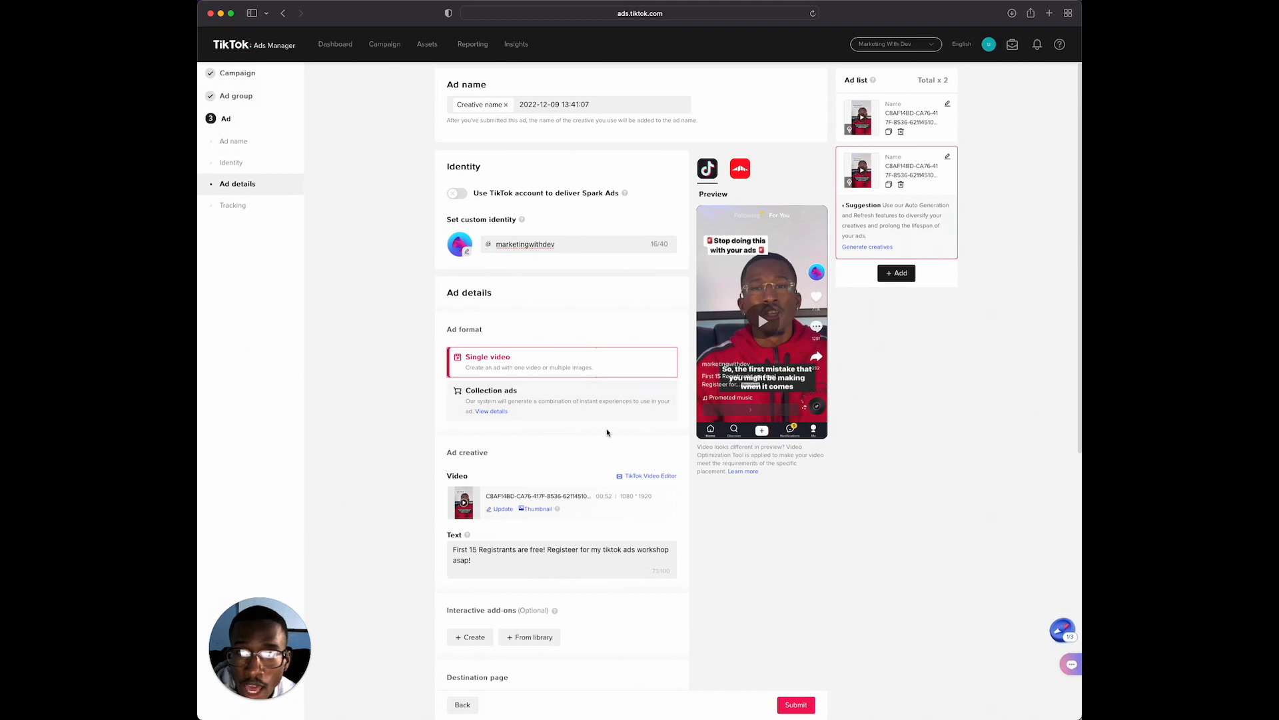
scroll(493, 426, down, 5)
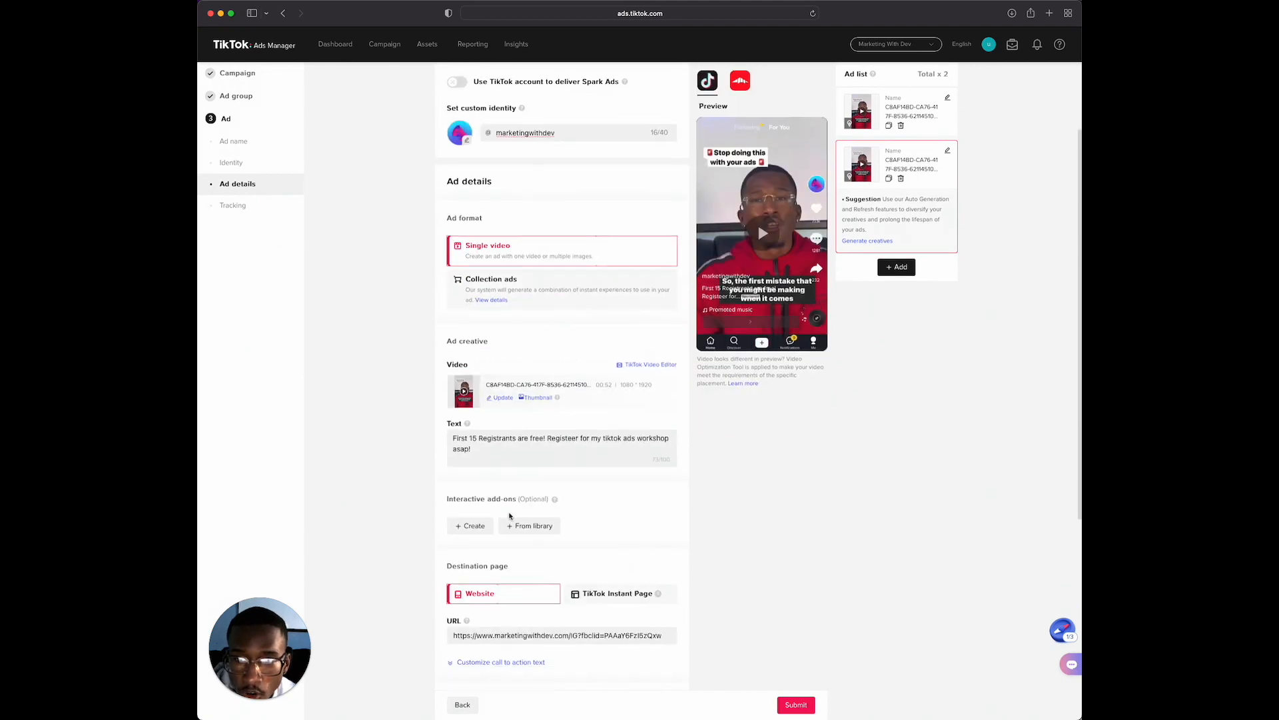
scroll(465, 671, down, 2)
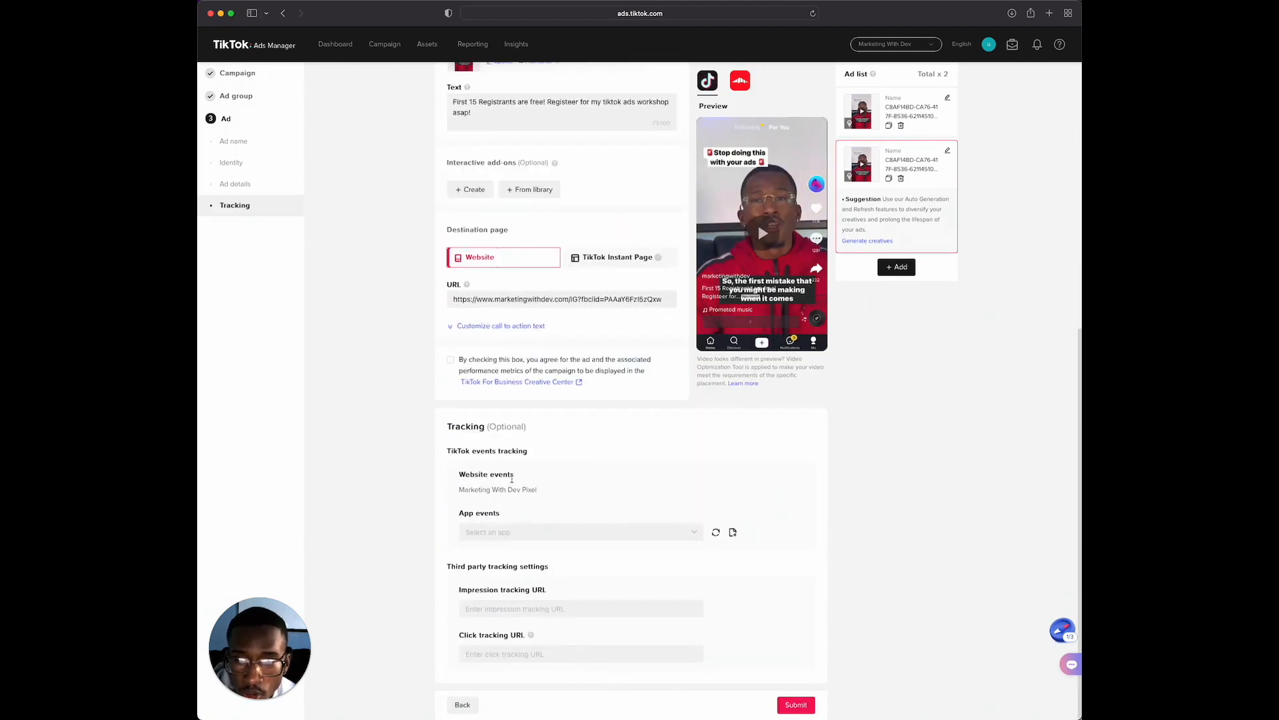
scroll(552, 669, up, 4)
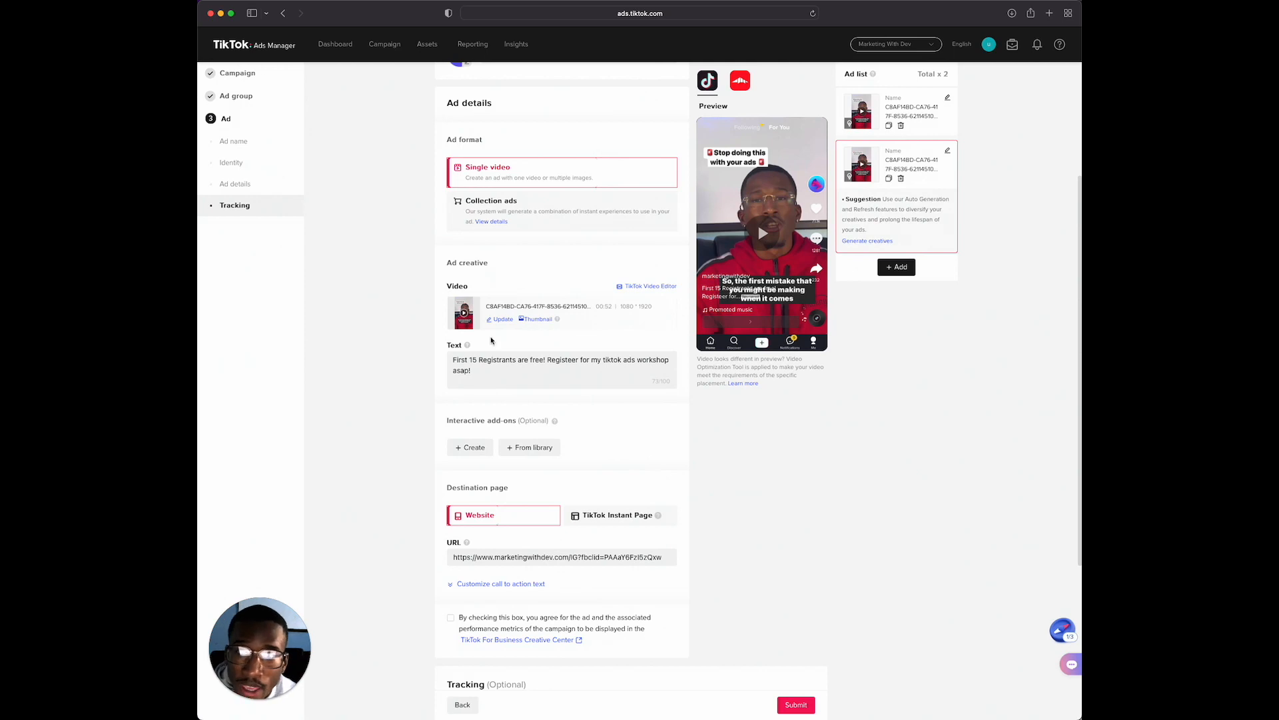
scroll(493, 342, down, 4)
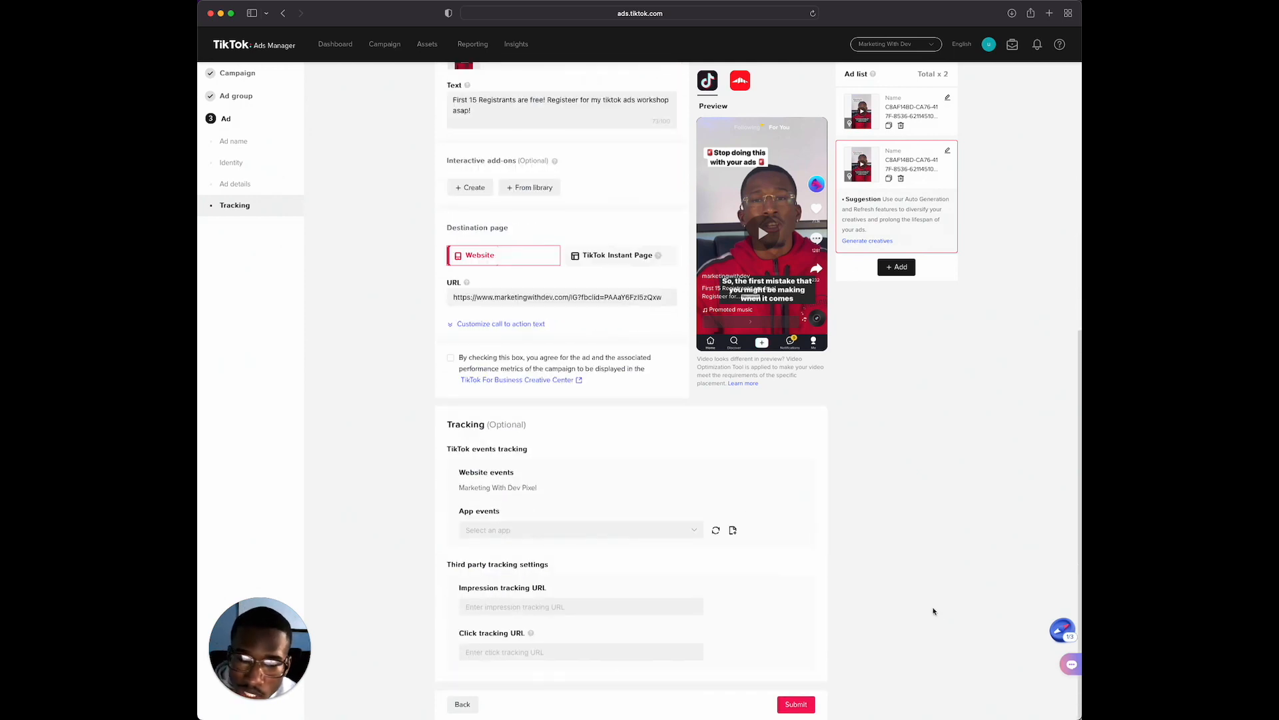